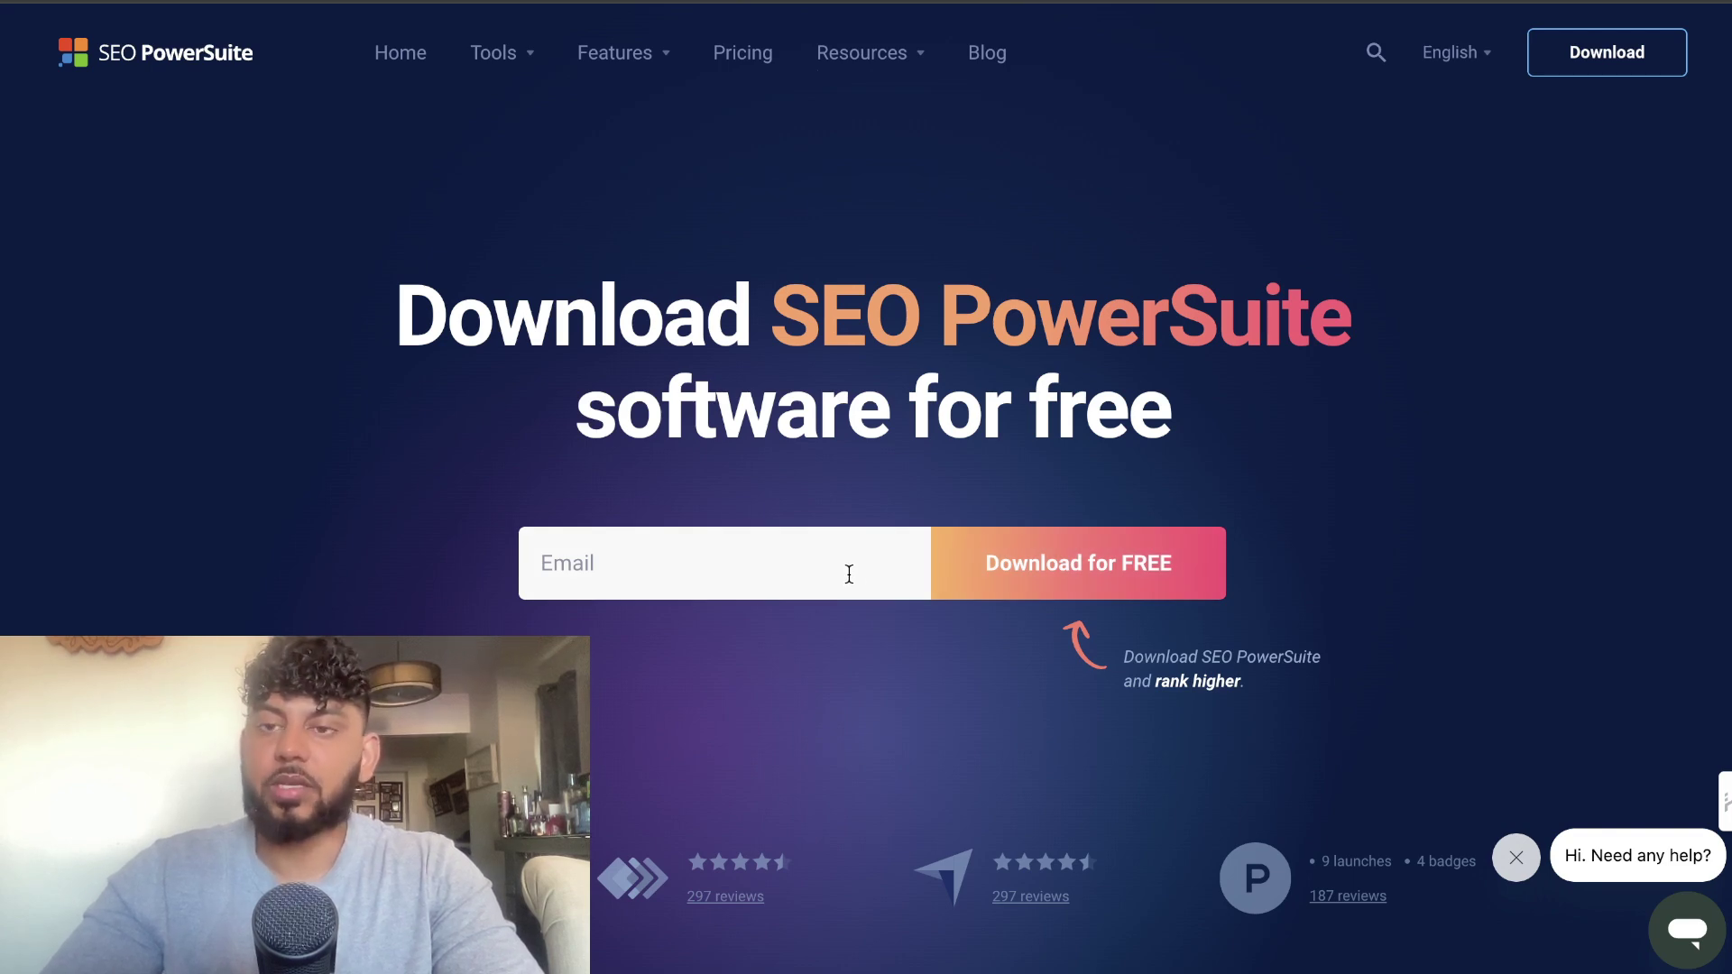
Step: Fill the SEO PowerSuite download form's email field with the saved autofill address
{"action": "left_click", "coordinate": [812, 555]}
{"action": "left_click", "coordinate": [708, 639]}
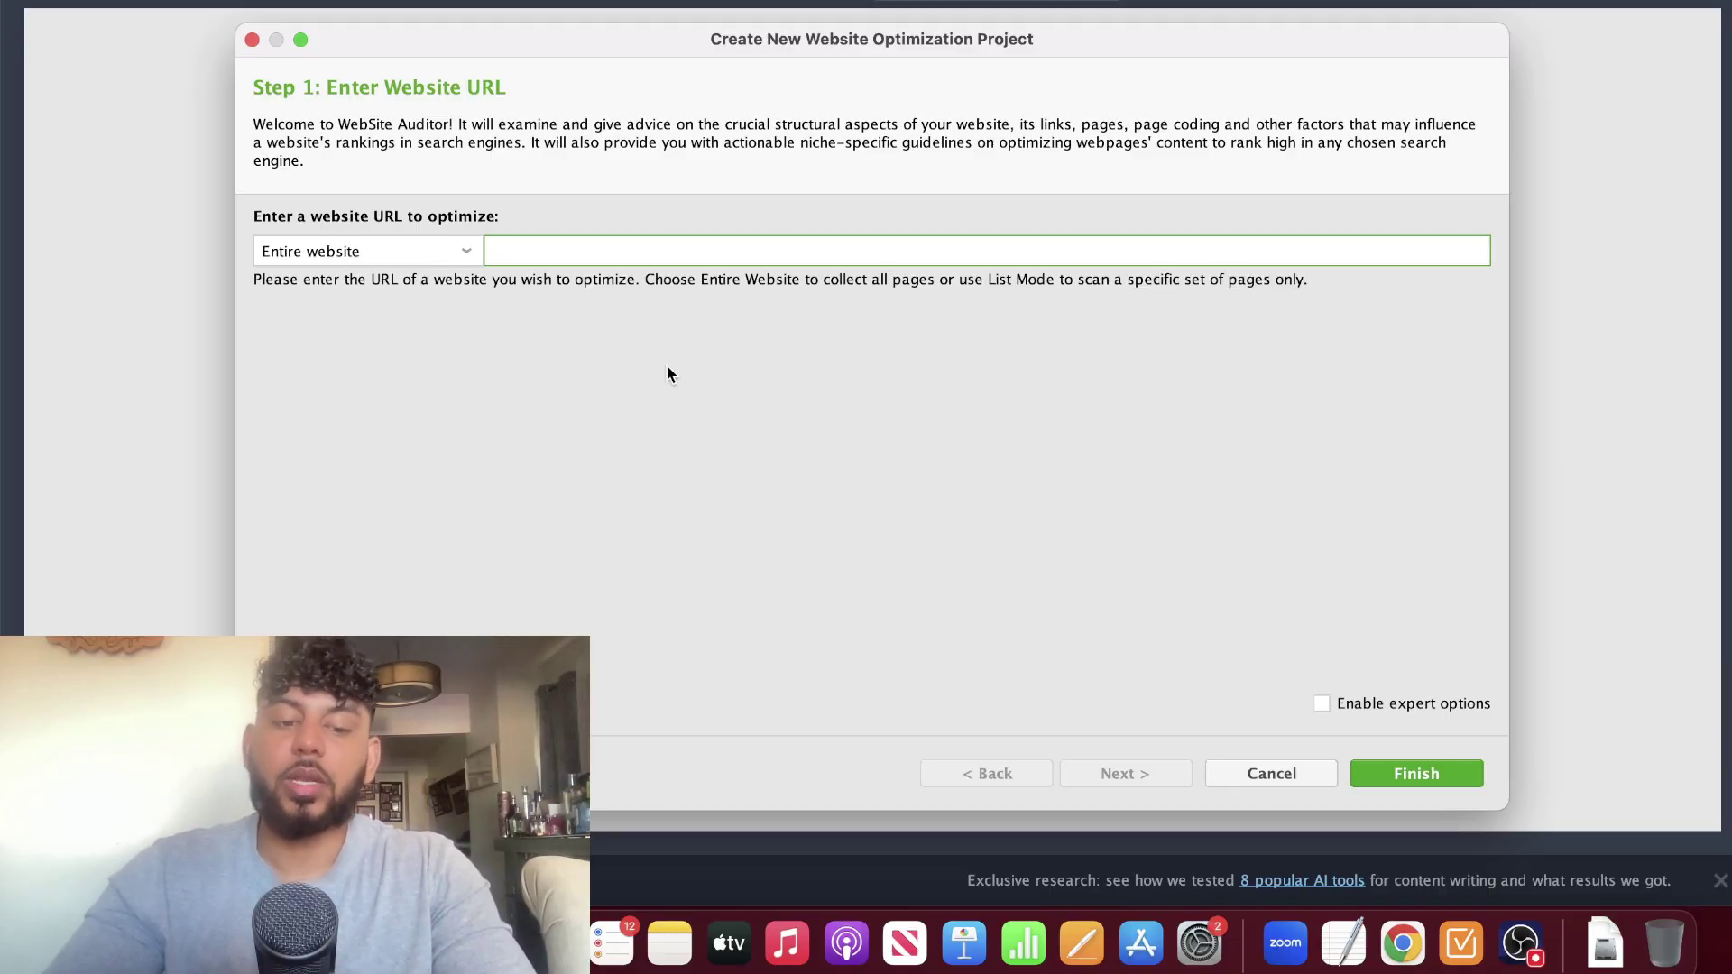
{"action": "type", "text": "www."}
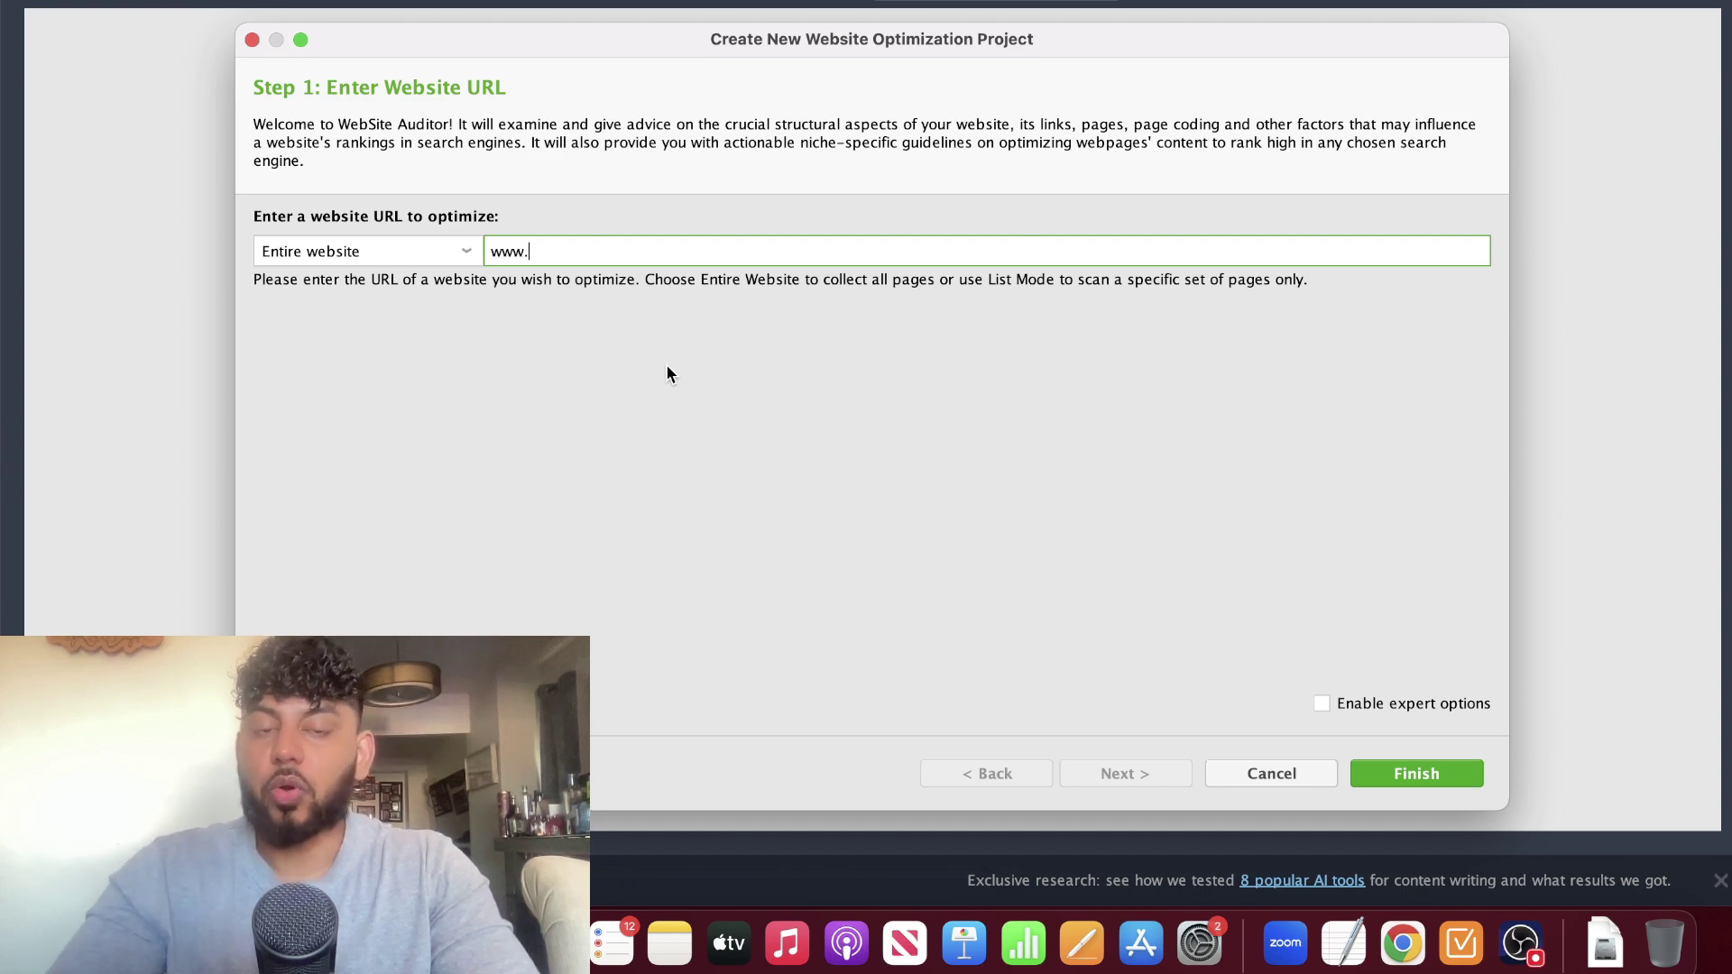
{"action": "type", "text": "wordrocket.ai"}
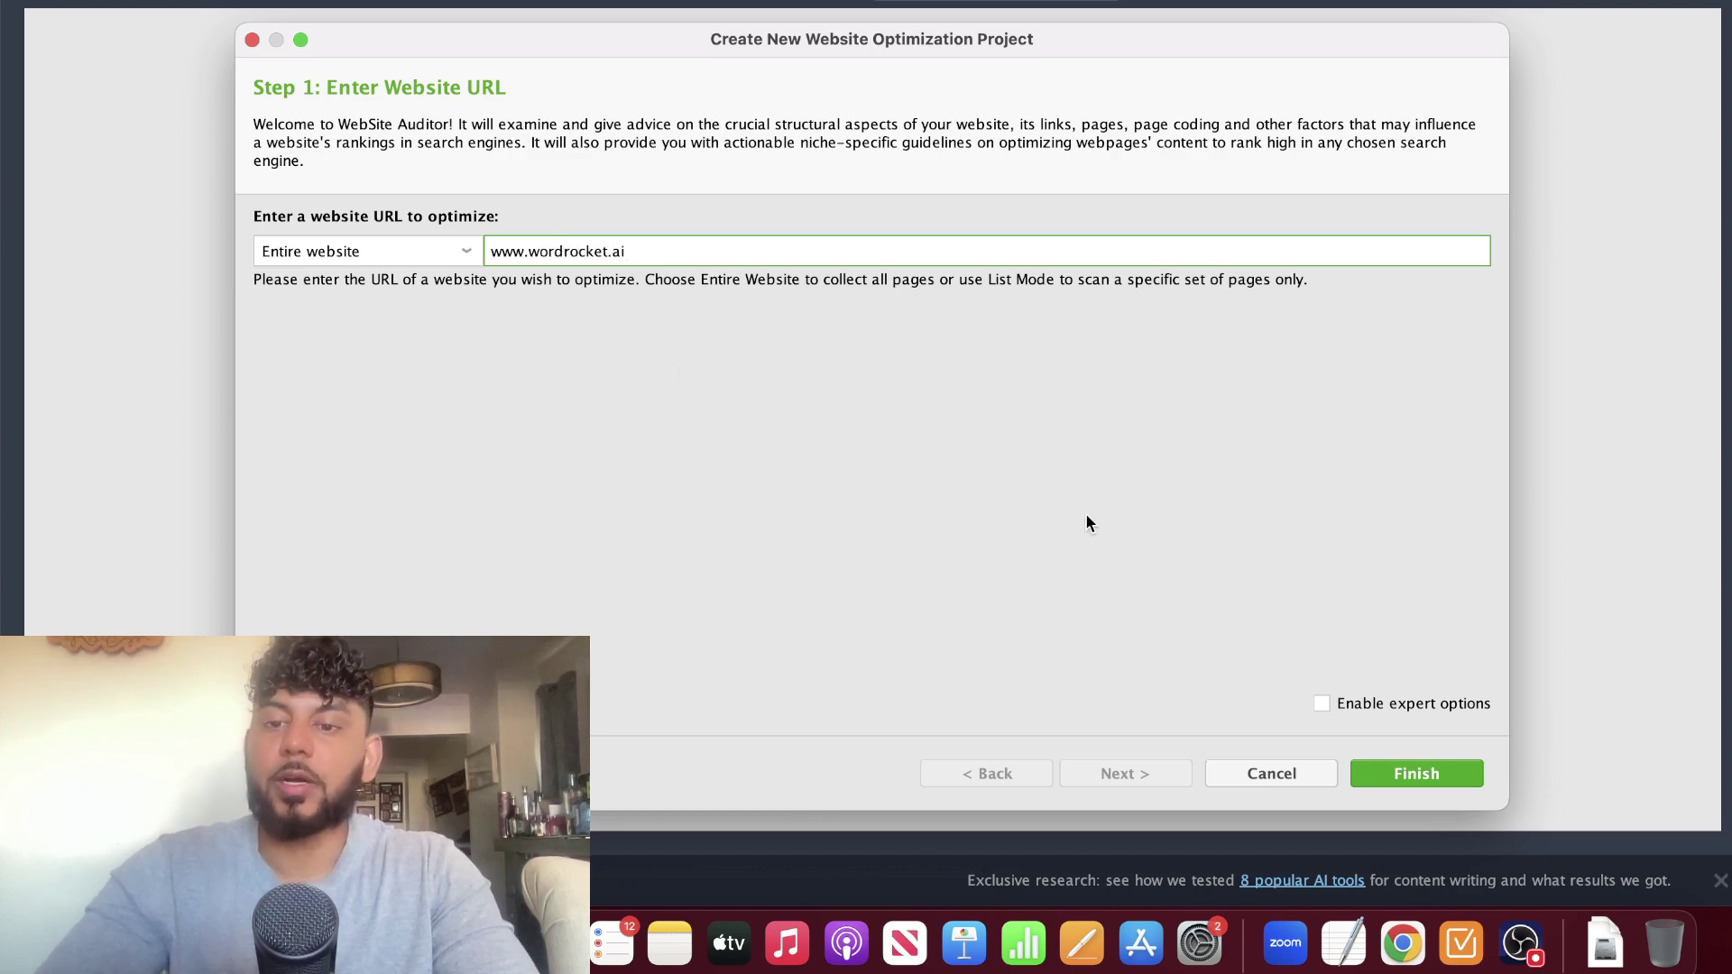
{"action": "left_click", "coordinate": [1389, 774]}
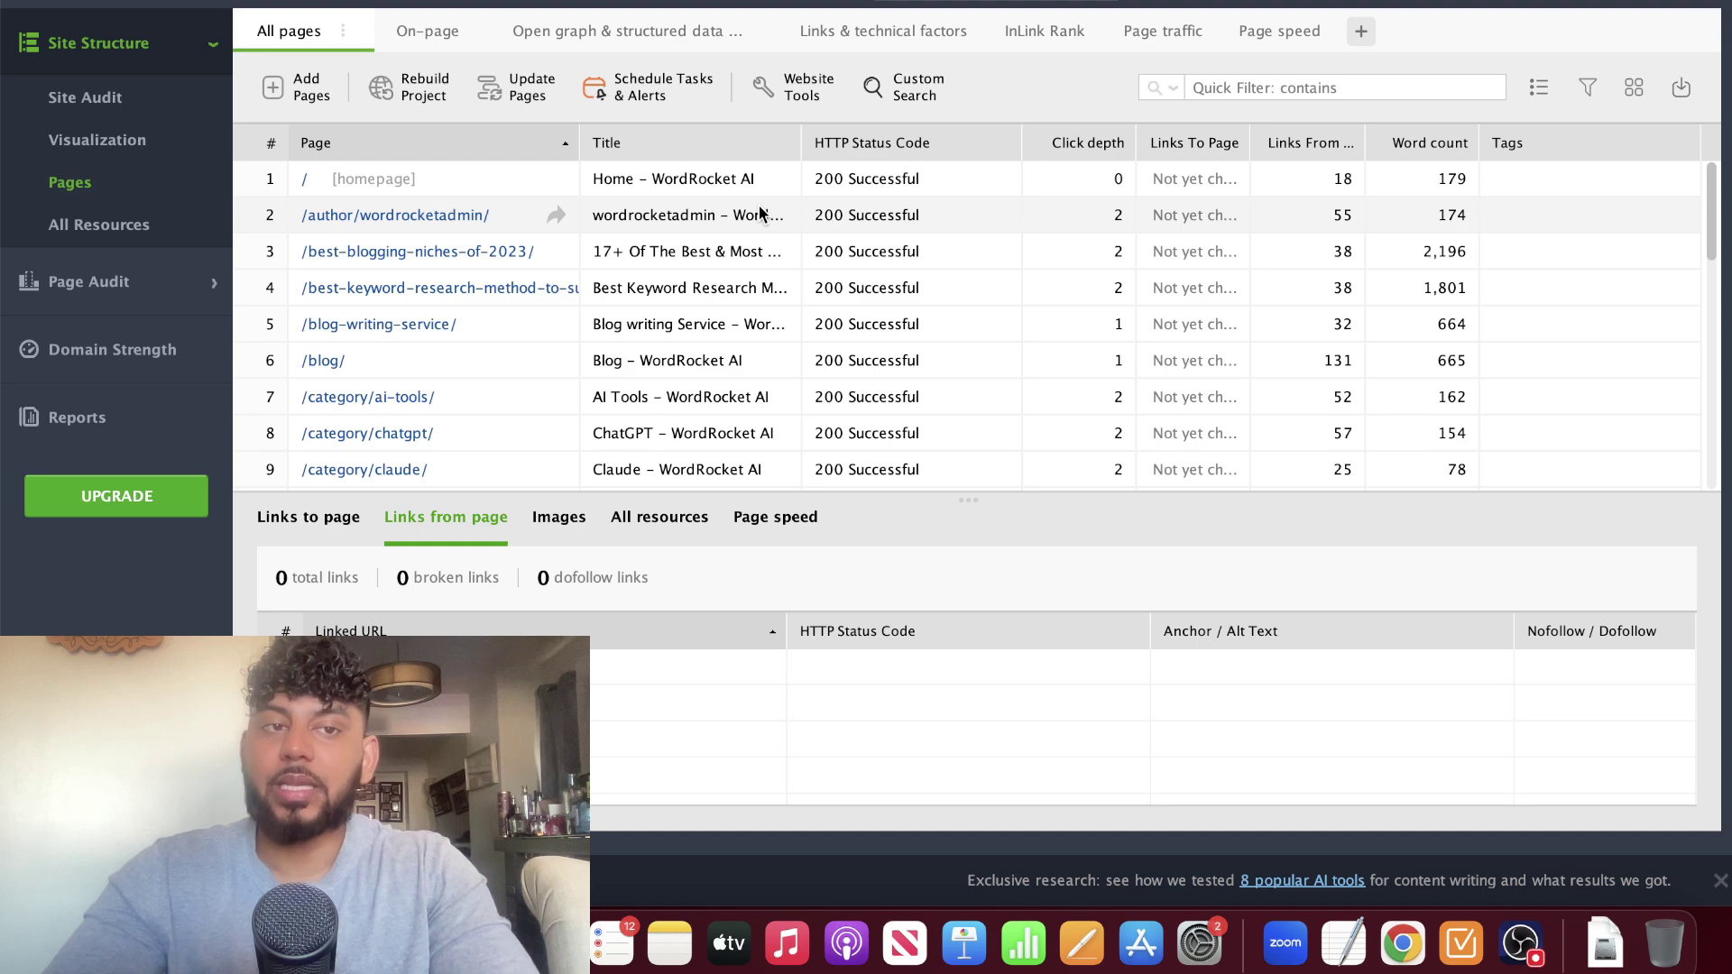
Step: Show the /create-seo-optimized-blog-outlines page's 39 outgoing links: 0 broken, 38 dofollow
{"action": "scroll", "coordinate": [760, 214], "scroll_direction": "down", "scroll_amount": 10}
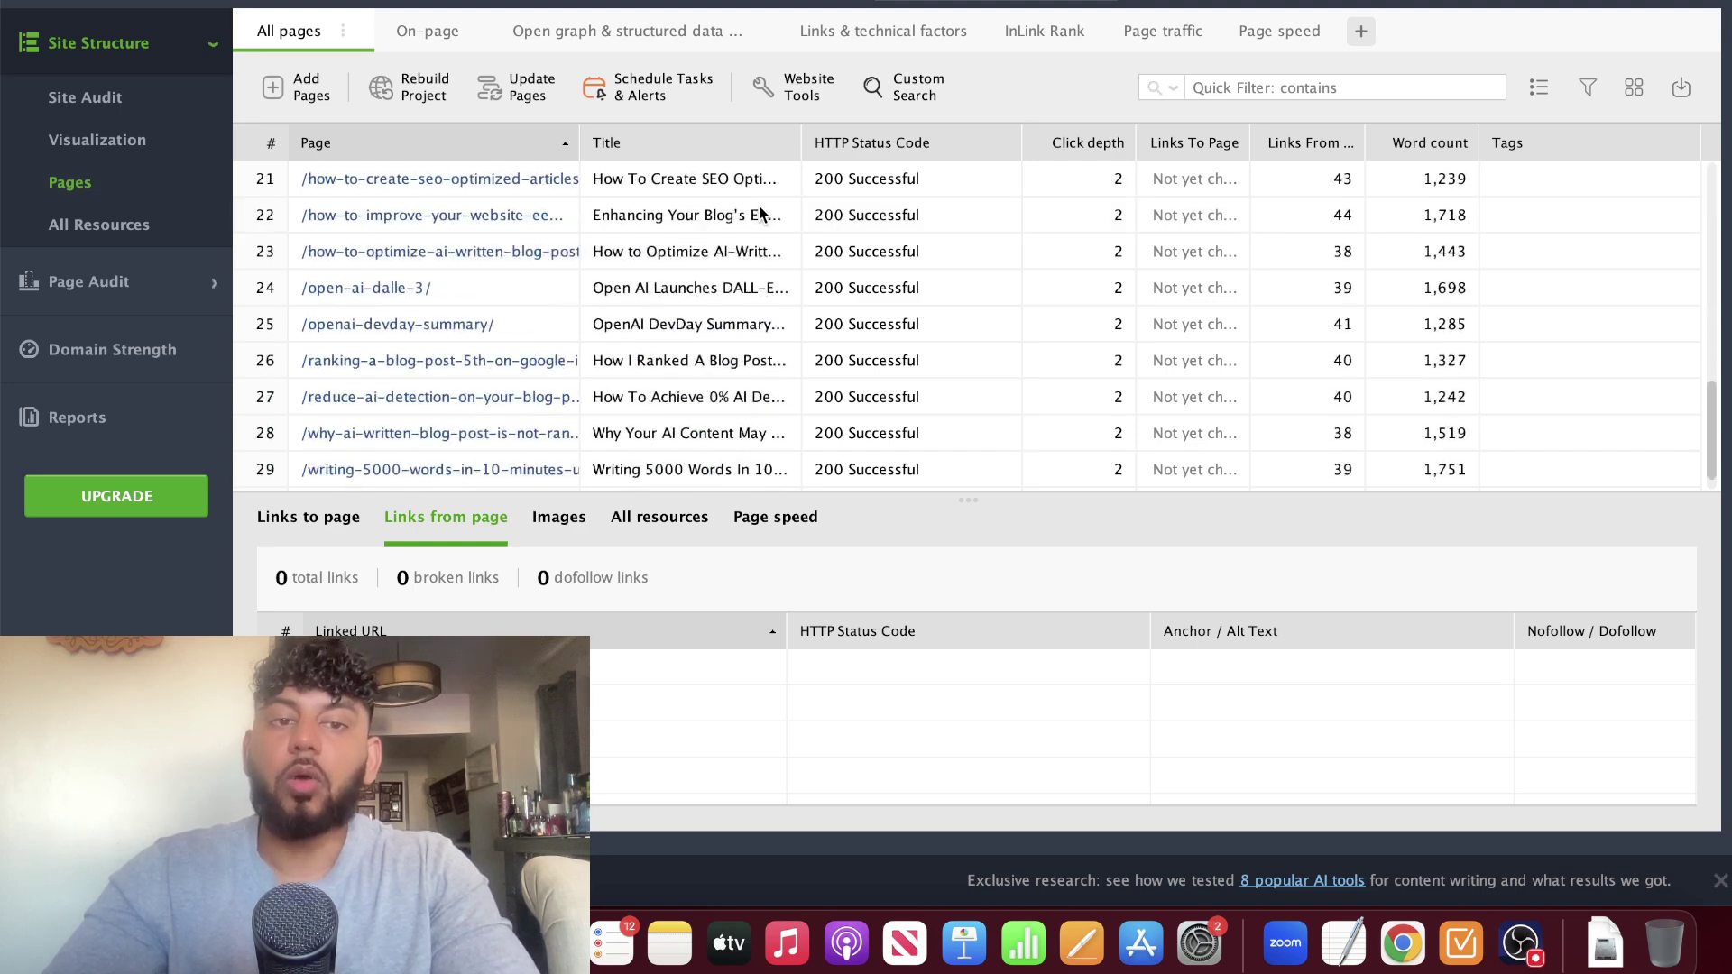
{"action": "scroll", "coordinate": [417, 285], "scroll_direction": "up", "scroll_amount": 10}
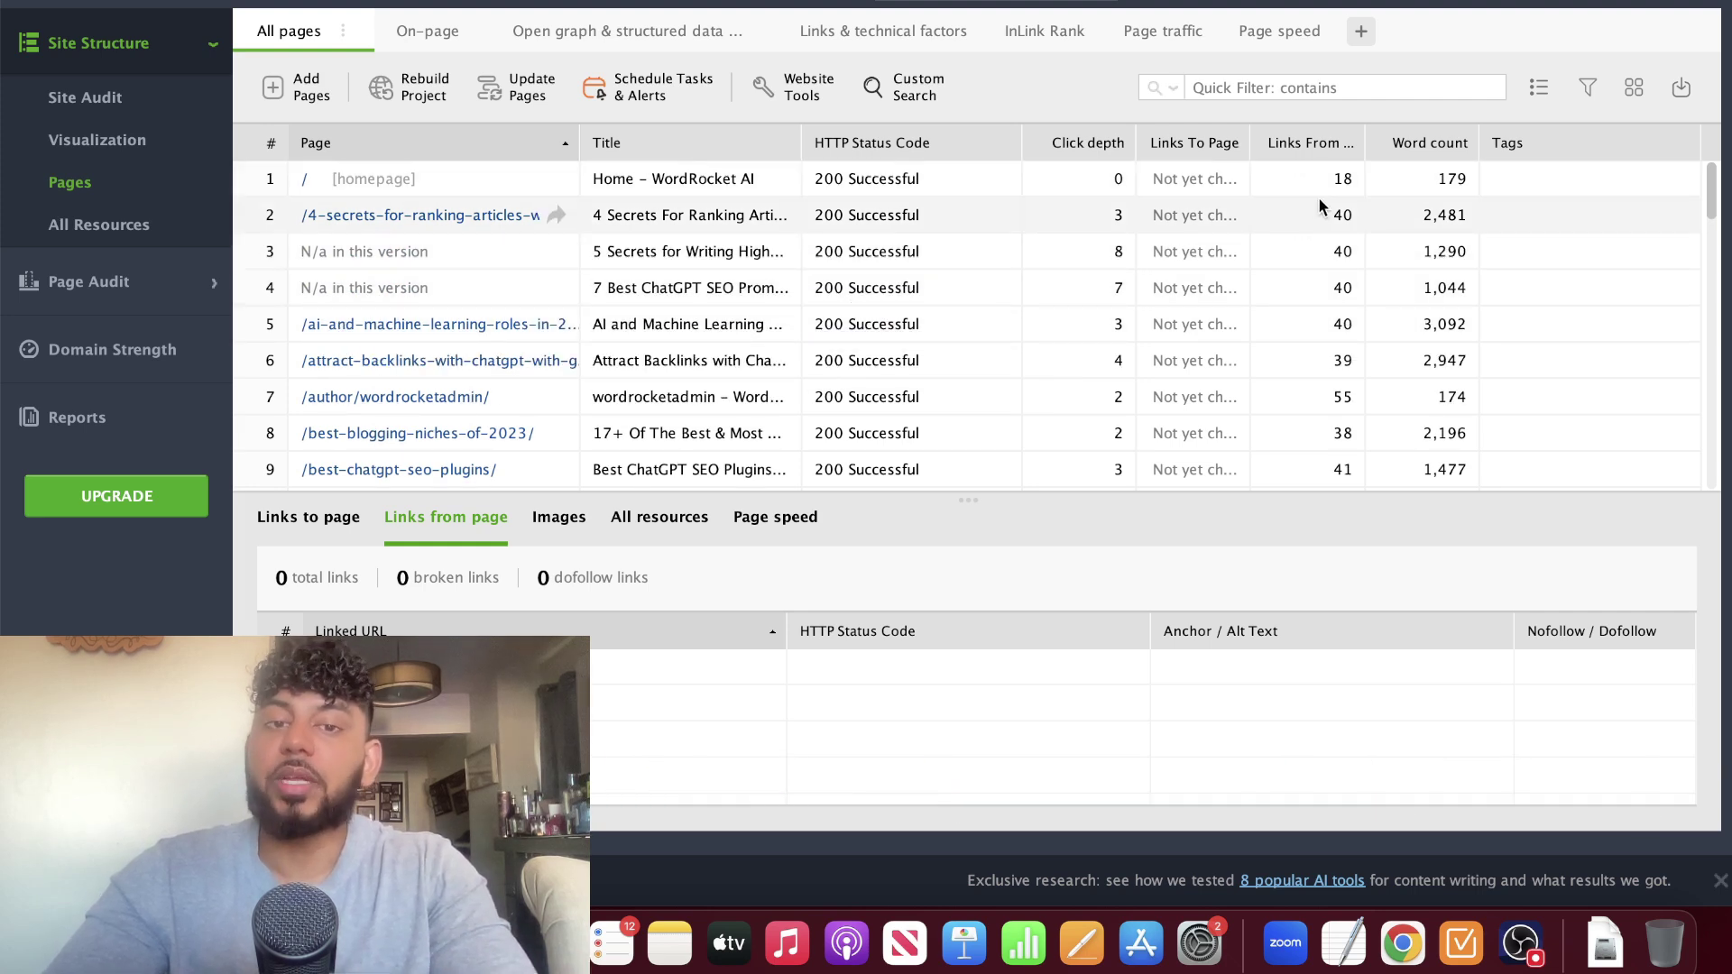
{"action": "scroll", "coordinate": [1320, 206], "scroll_direction": "down", "scroll_amount": 3}
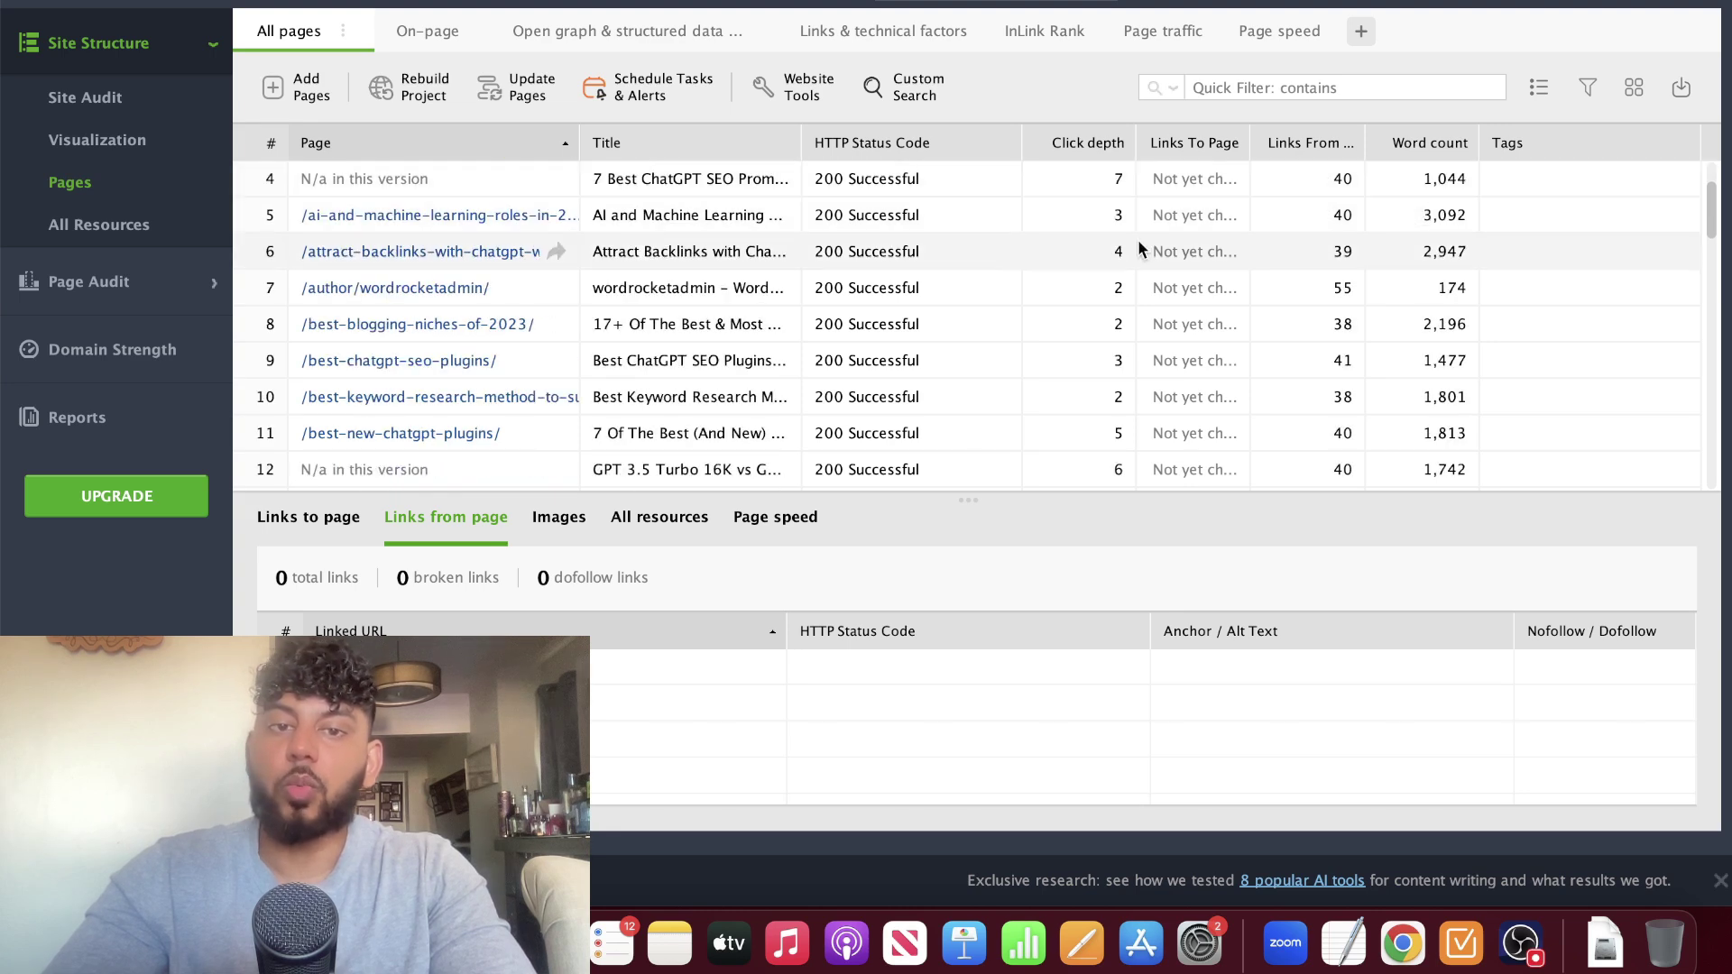
{"action": "scroll", "coordinate": [486, 371], "scroll_direction": "down", "scroll_amount": 19}
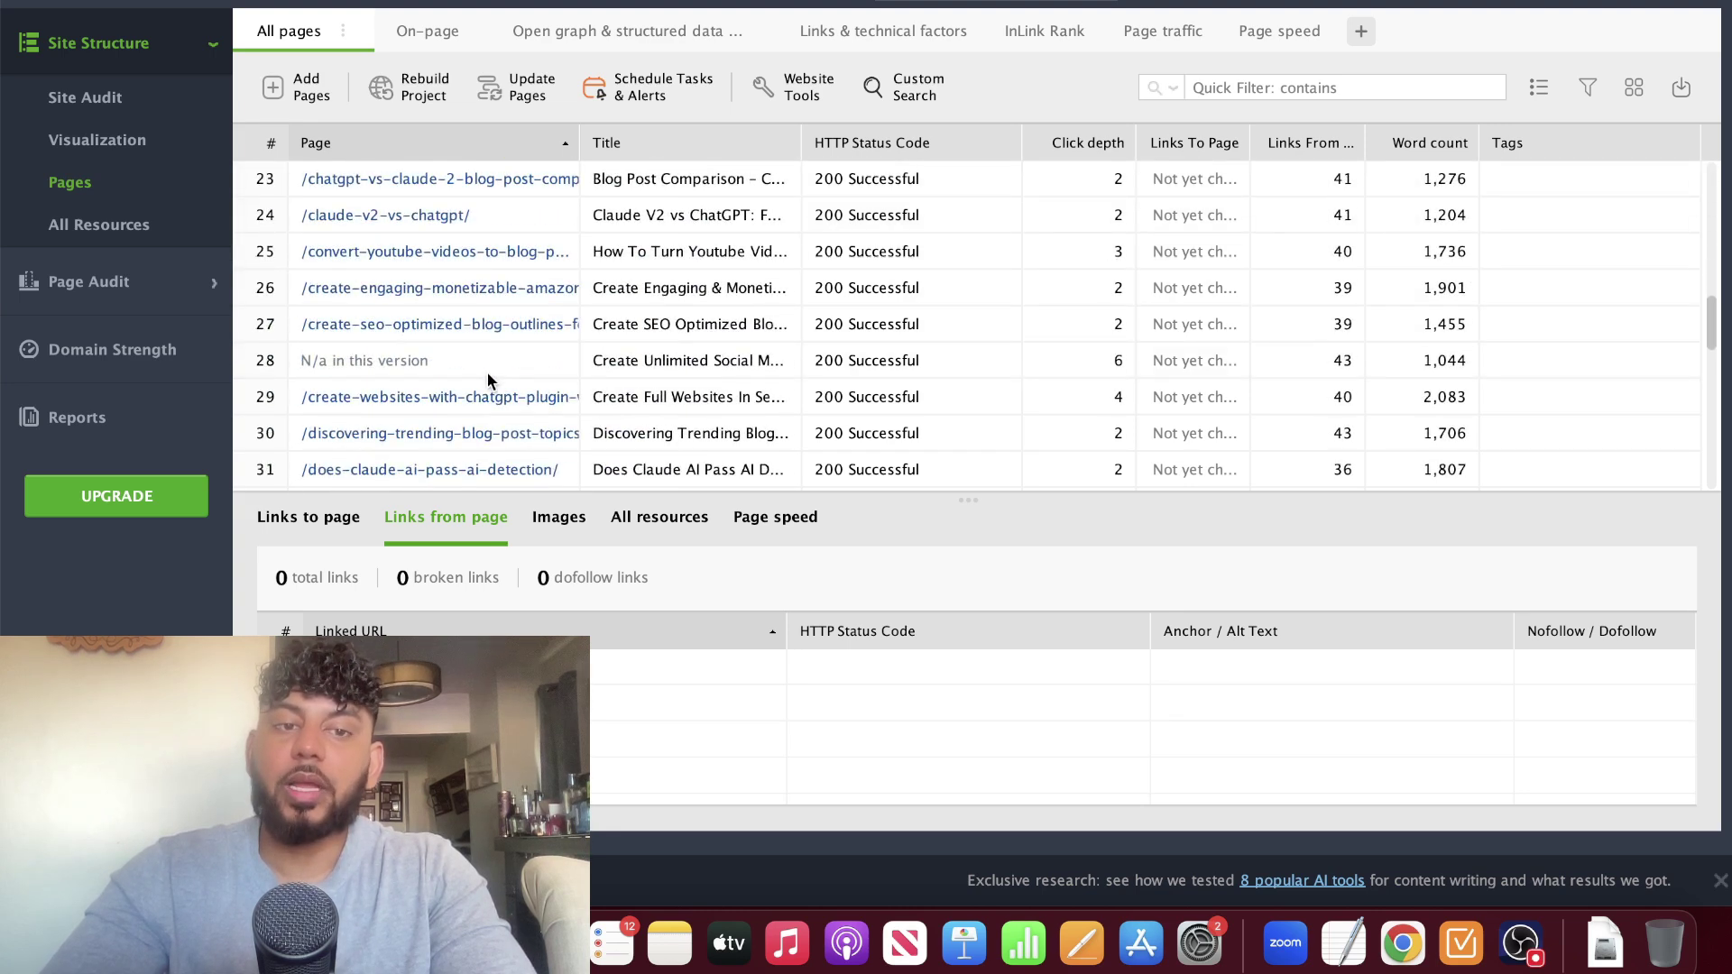
{"action": "left_click", "coordinate": [485, 323]}
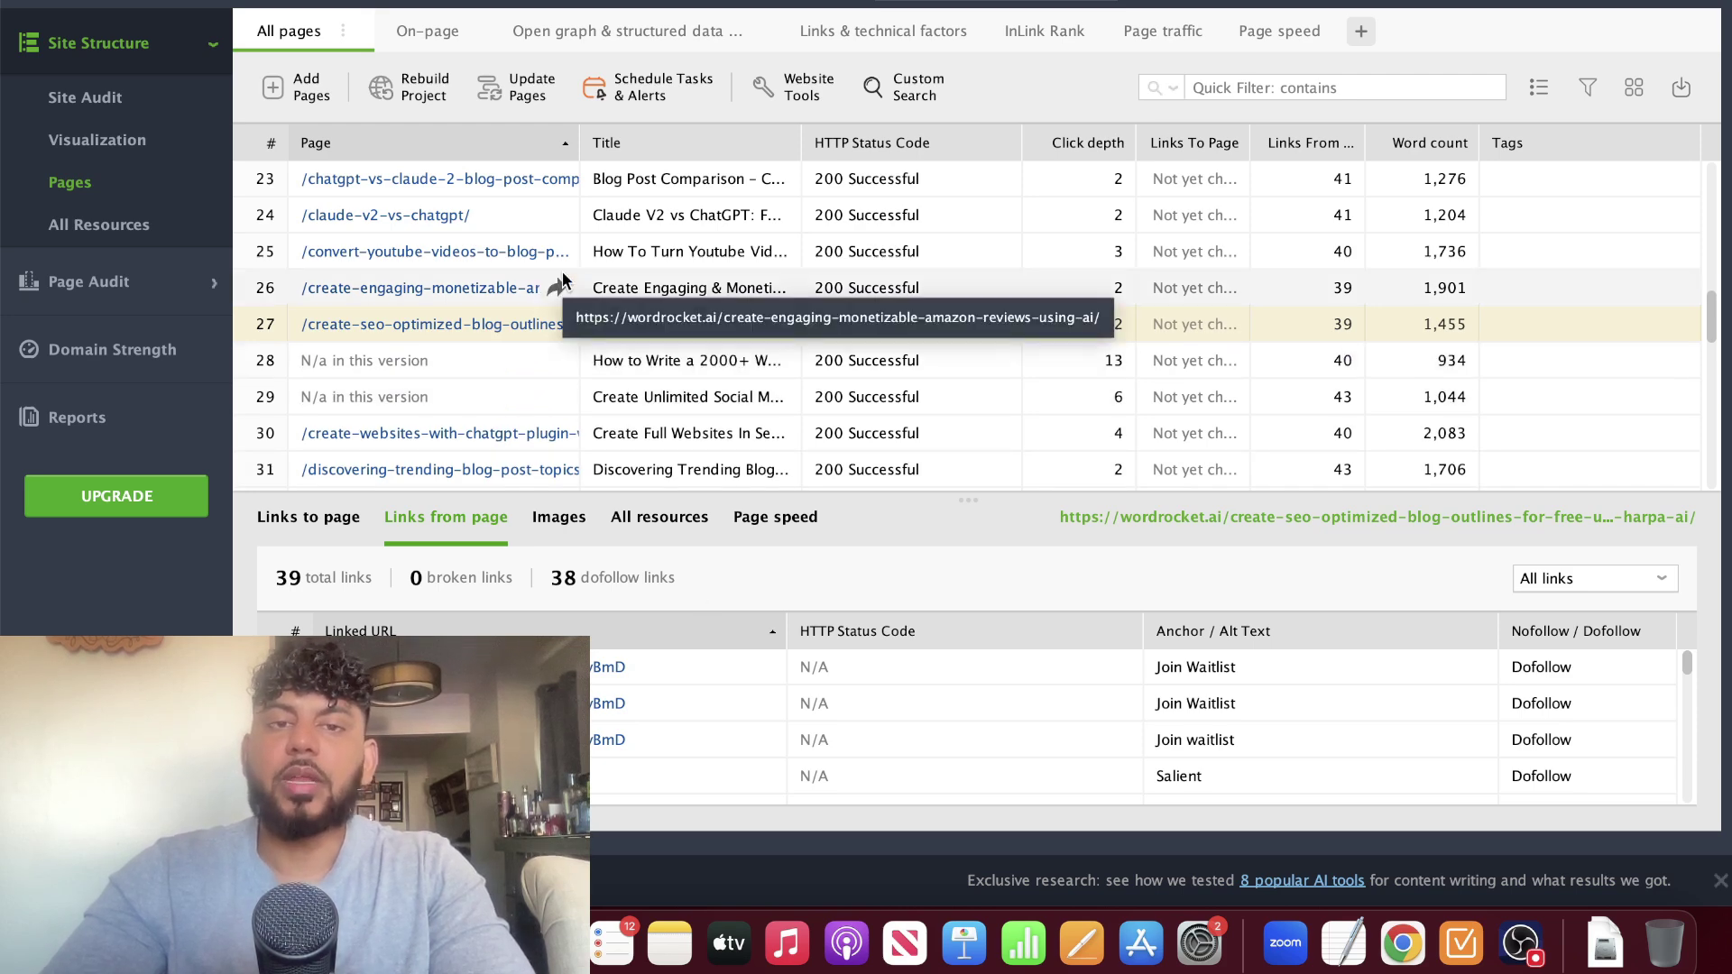
{"action": "scroll", "coordinate": [531, 237], "scroll_direction": "up", "scroll_amount": 10}
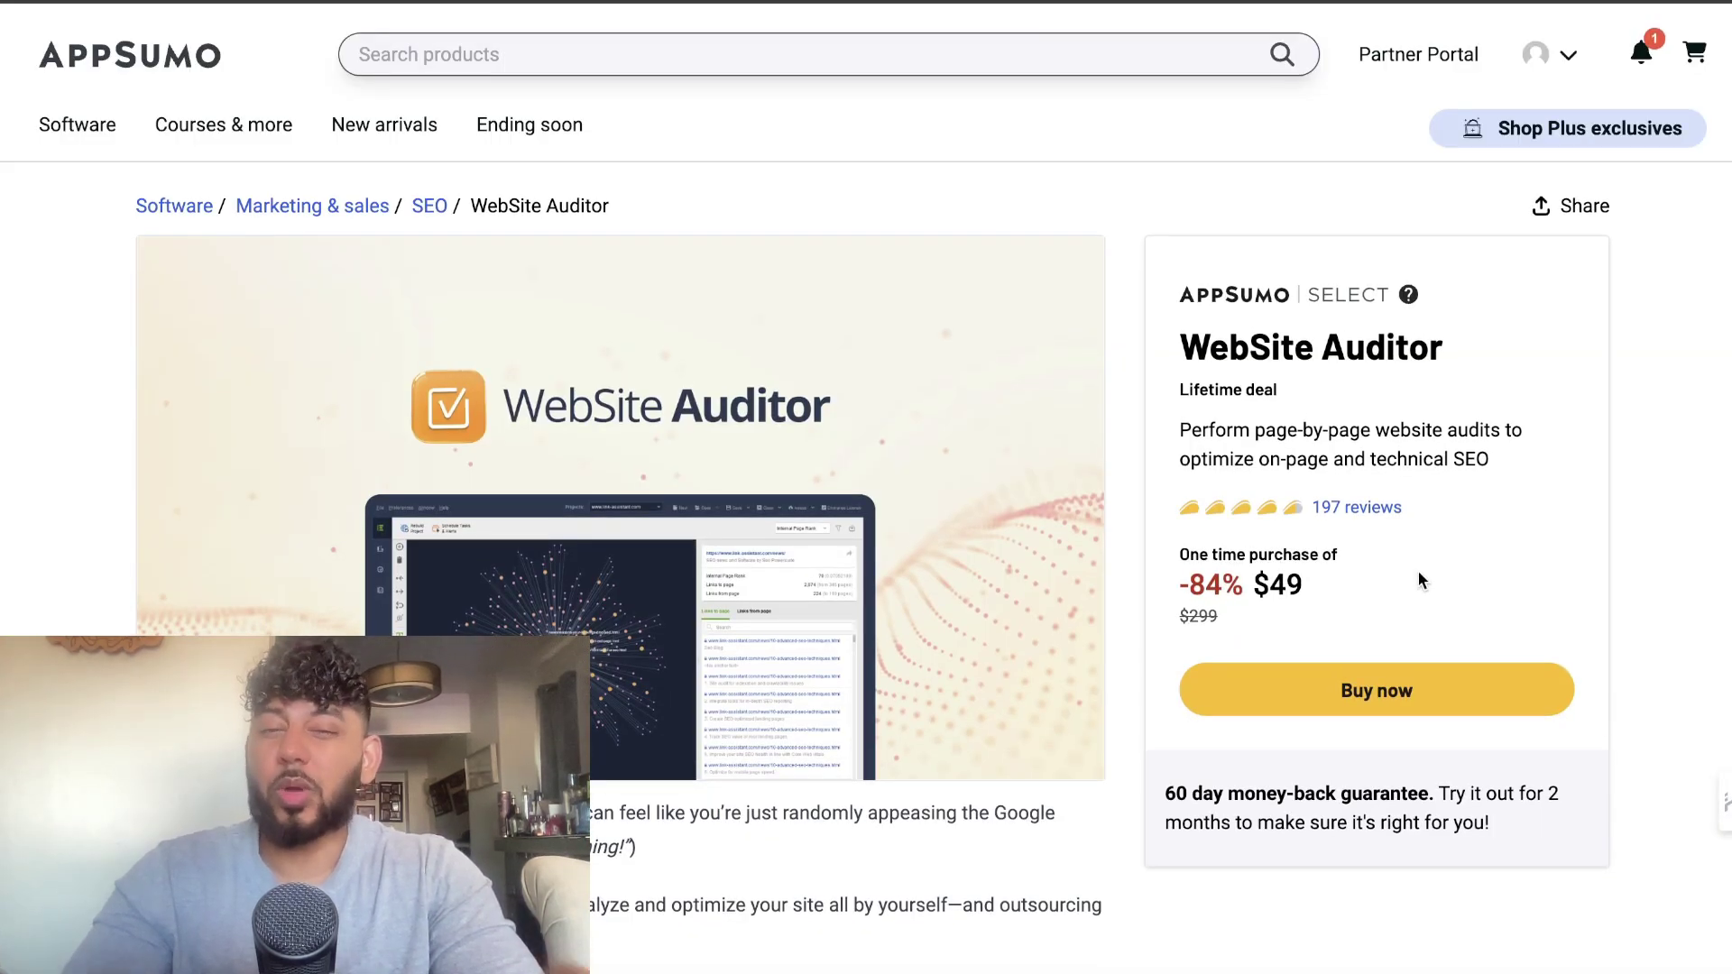
{"action": "scroll", "coordinate": [1336, 646], "scroll_direction": "down", "scroll_amount": 15}
{"action": "scroll", "coordinate": [1340, 656], "scroll_direction": "down", "scroll_amount": 20}
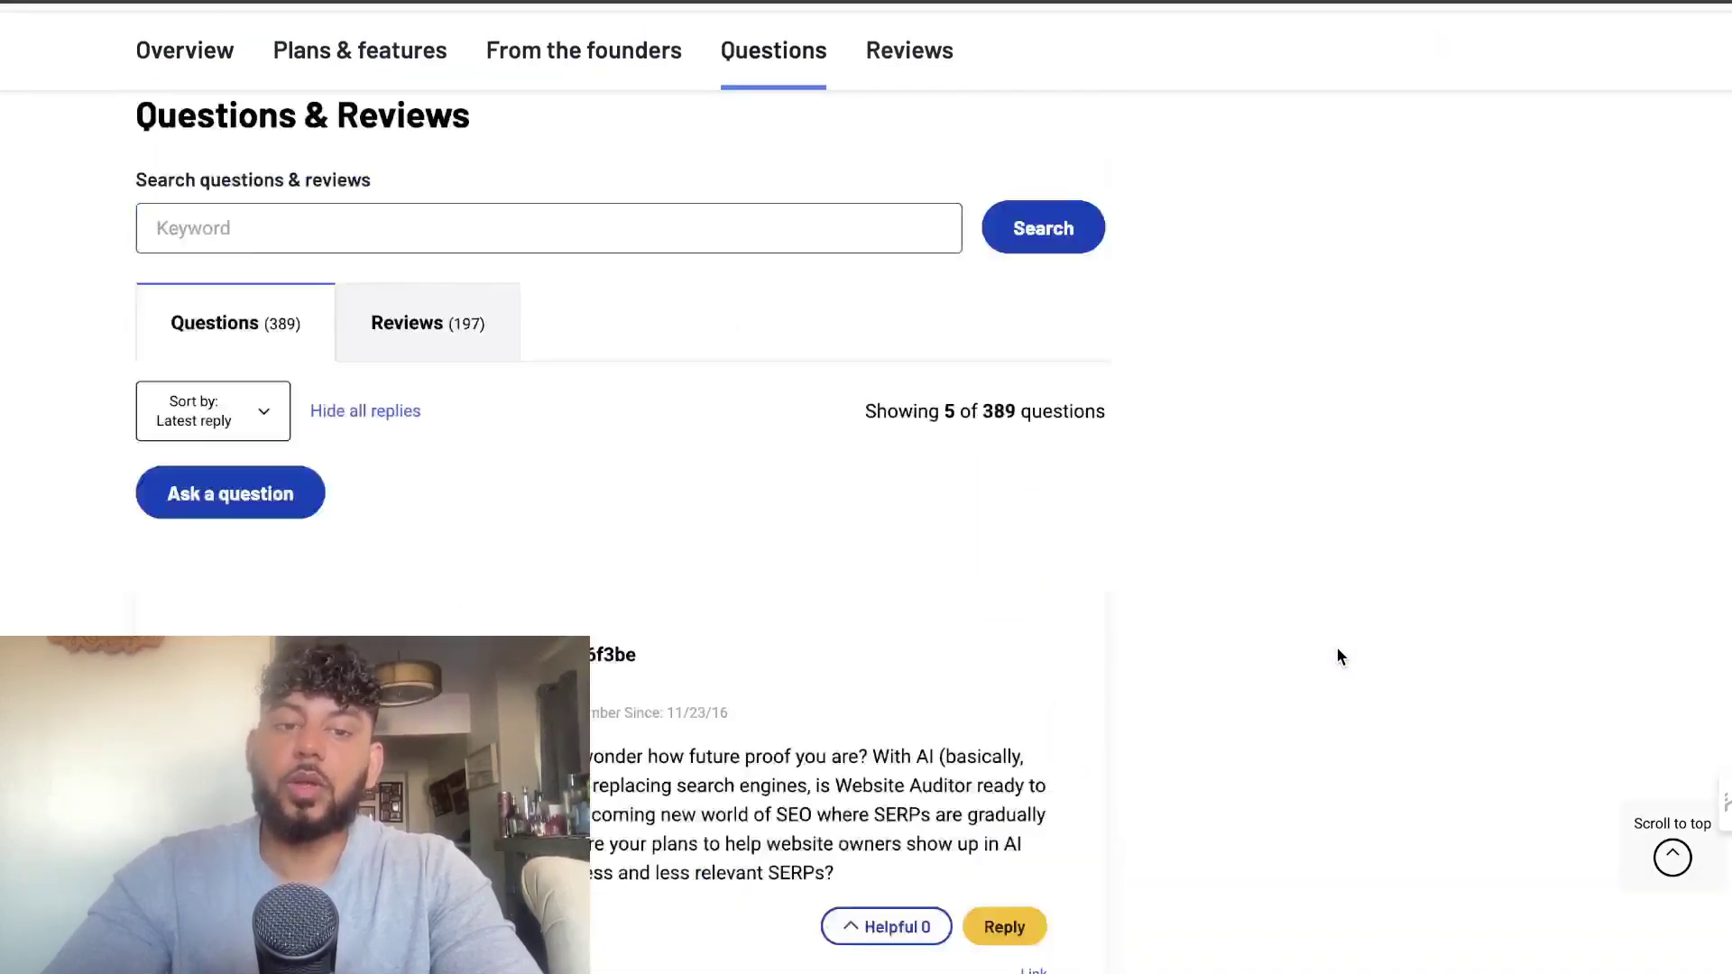
{"action": "scroll", "coordinate": [1340, 656], "scroll_direction": "up", "scroll_amount": 15}
{"action": "scroll", "coordinate": [1340, 656], "scroll_direction": "up", "scroll_amount": 10}
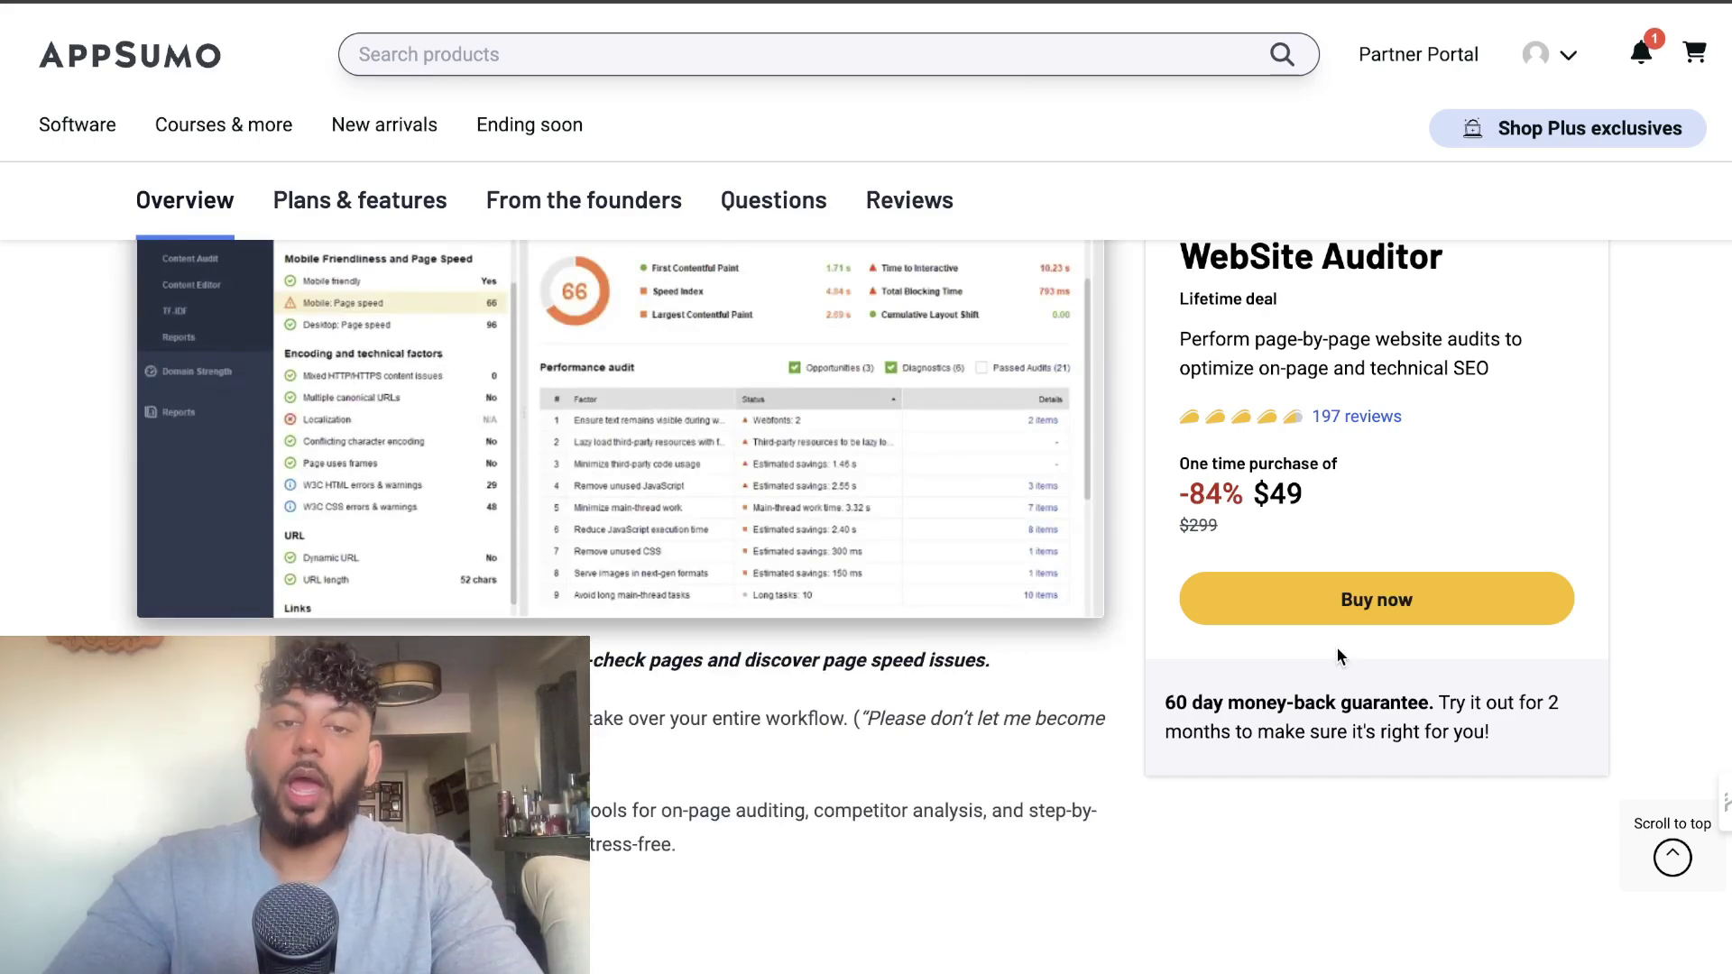
{"action": "scroll", "coordinate": [1338, 656], "scroll_direction": "down", "scroll_amount": 10}
{"action": "scroll", "coordinate": [1328, 454], "scroll_direction": "up", "scroll_amount": 15}
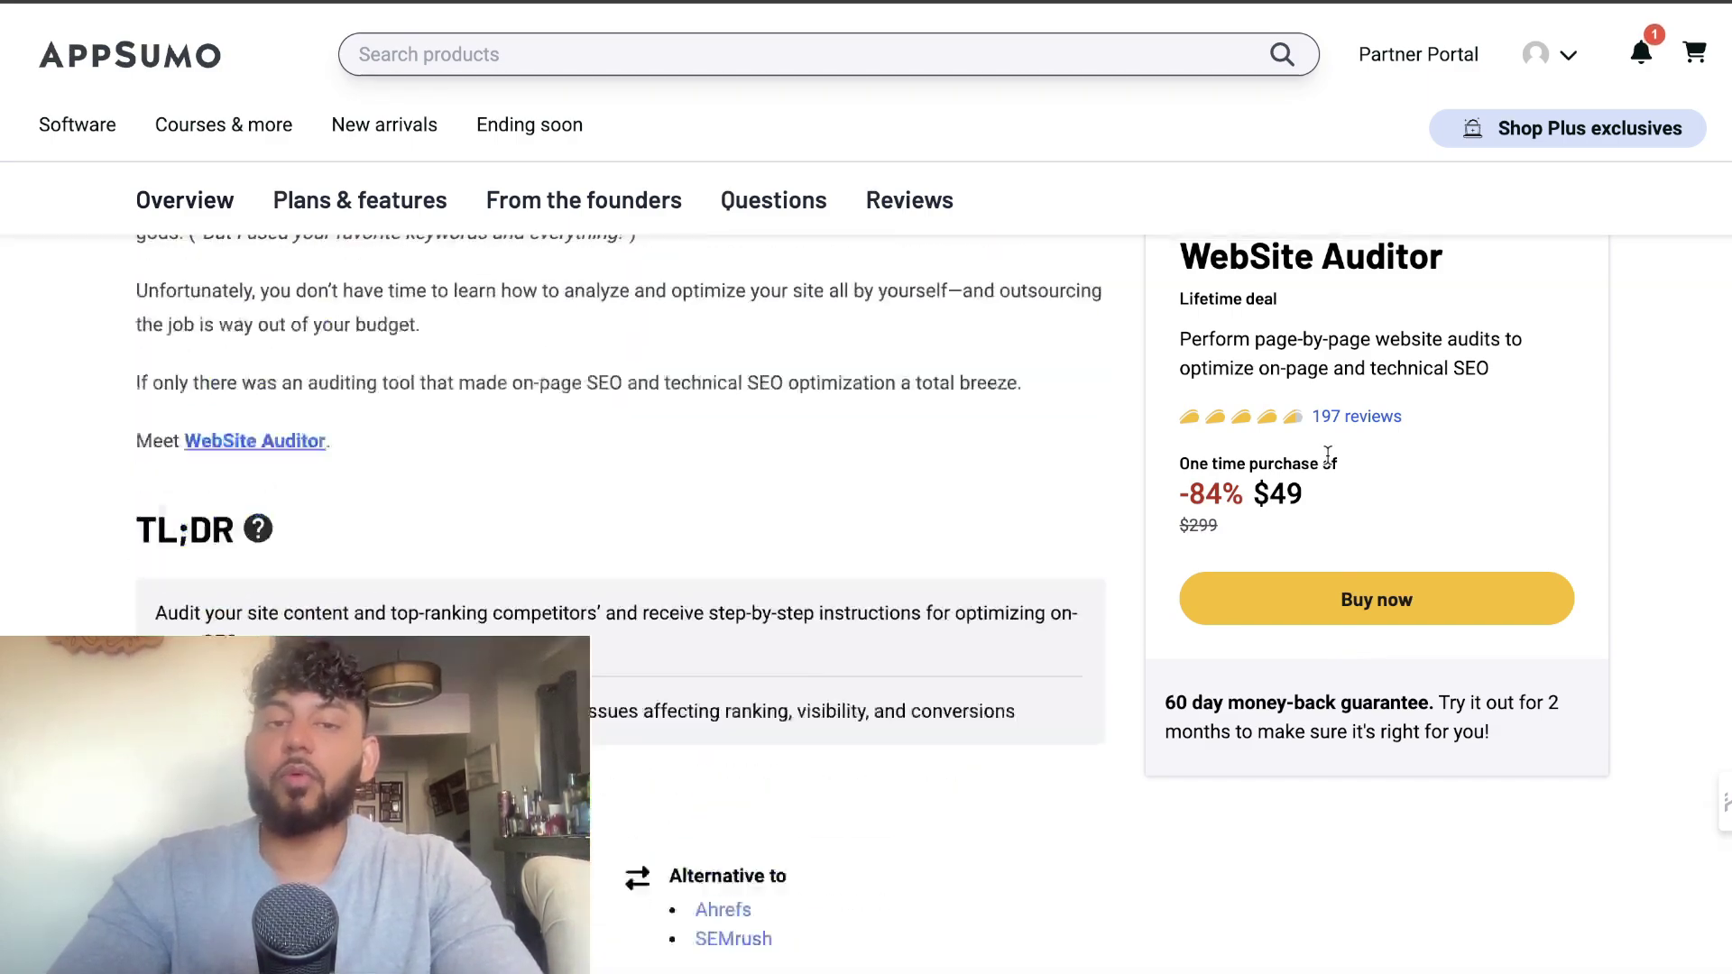
{"action": "scroll", "coordinate": [1327, 454], "scroll_direction": "up", "scroll_amount": 4}
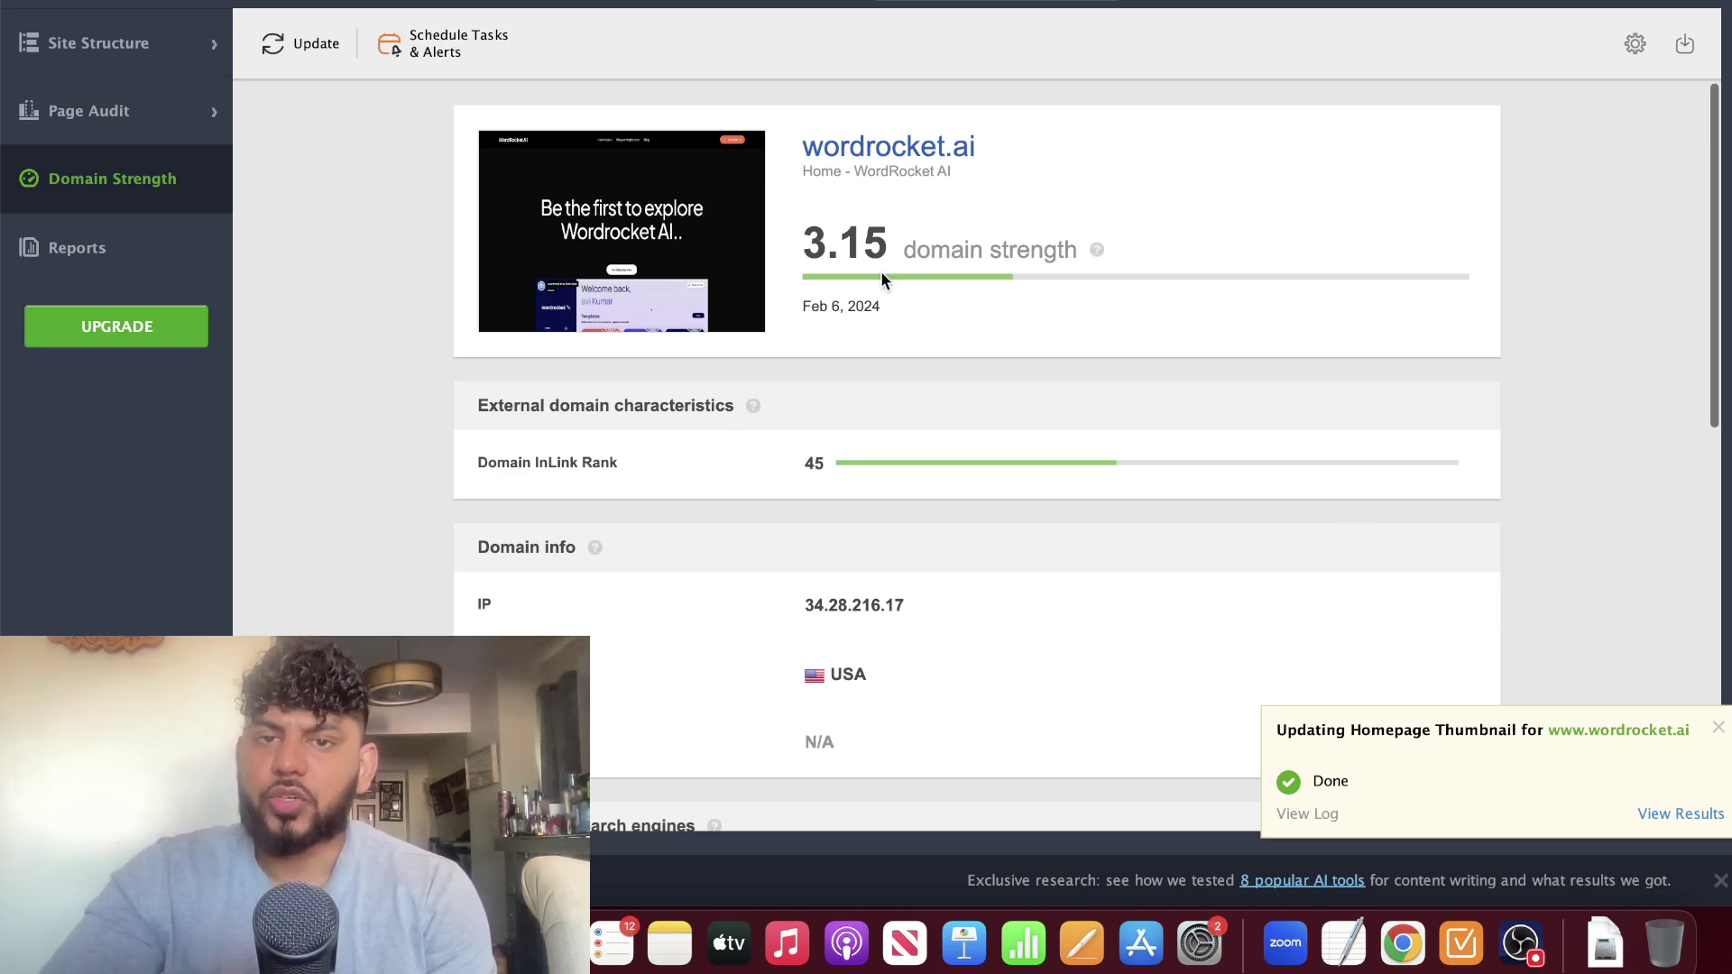
Step: Review wordrocket.ai's 3.15 domain strength, indexing, backlink and social figures, then open Reports
{"action": "scroll", "coordinate": [984, 316], "scroll_direction": "down", "scroll_amount": 1}
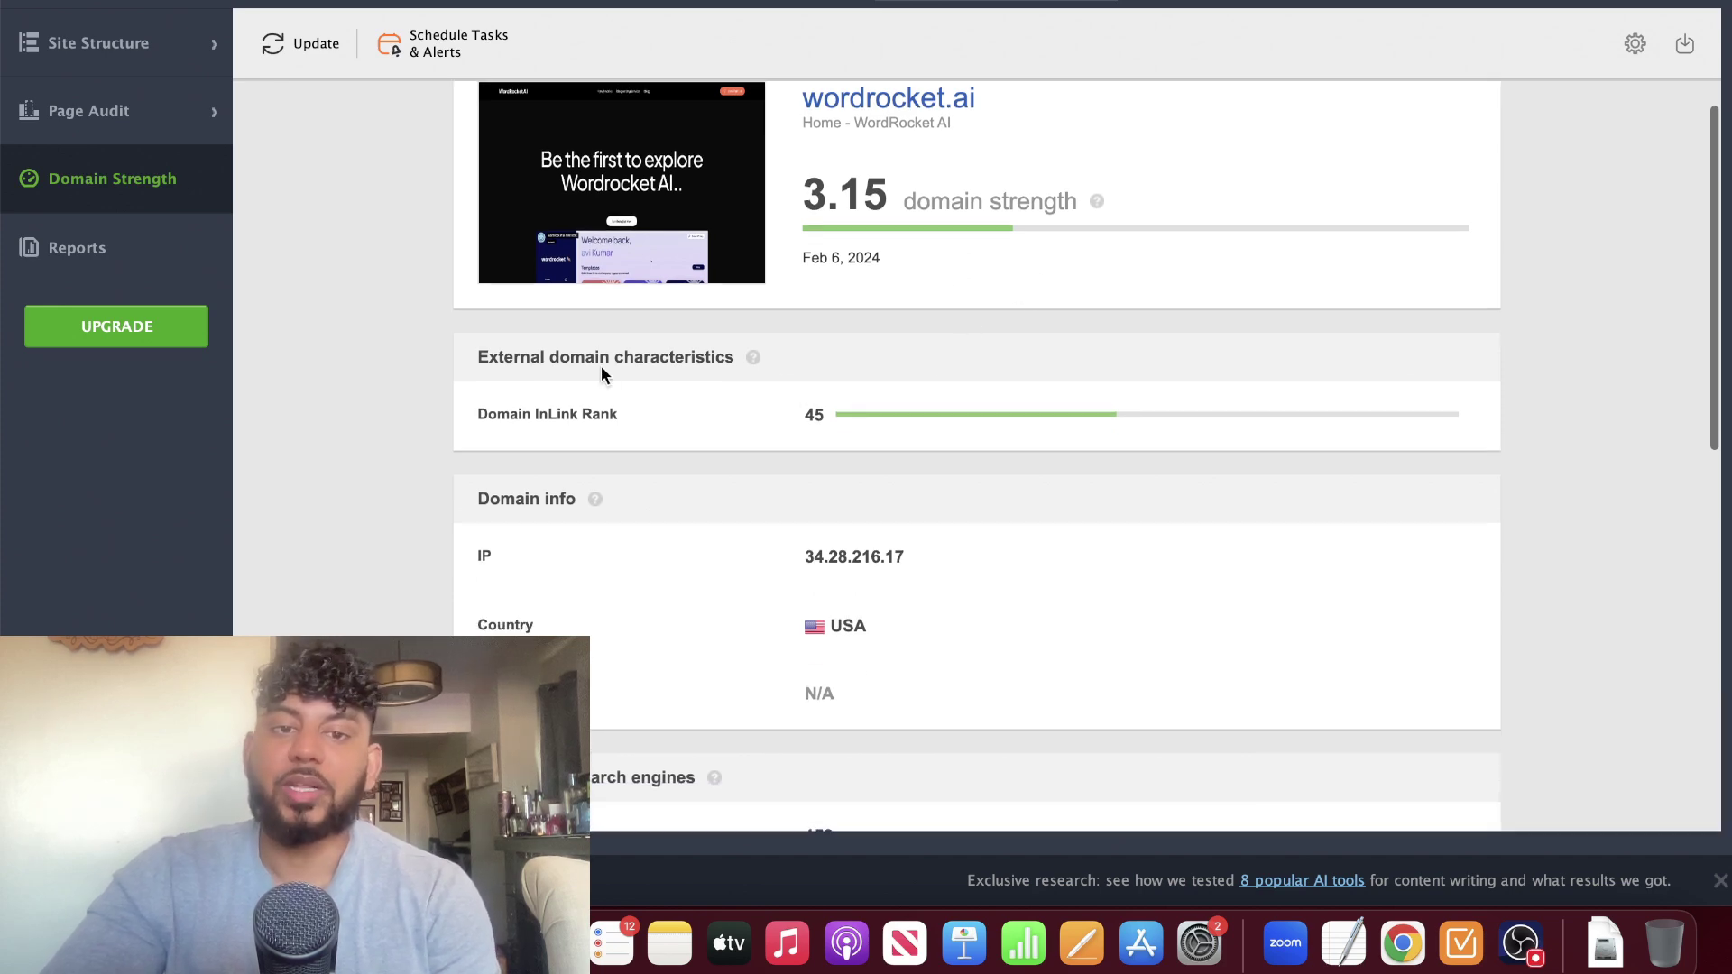
{"action": "scroll", "coordinate": [767, 408], "scroll_direction": "down", "scroll_amount": 10}
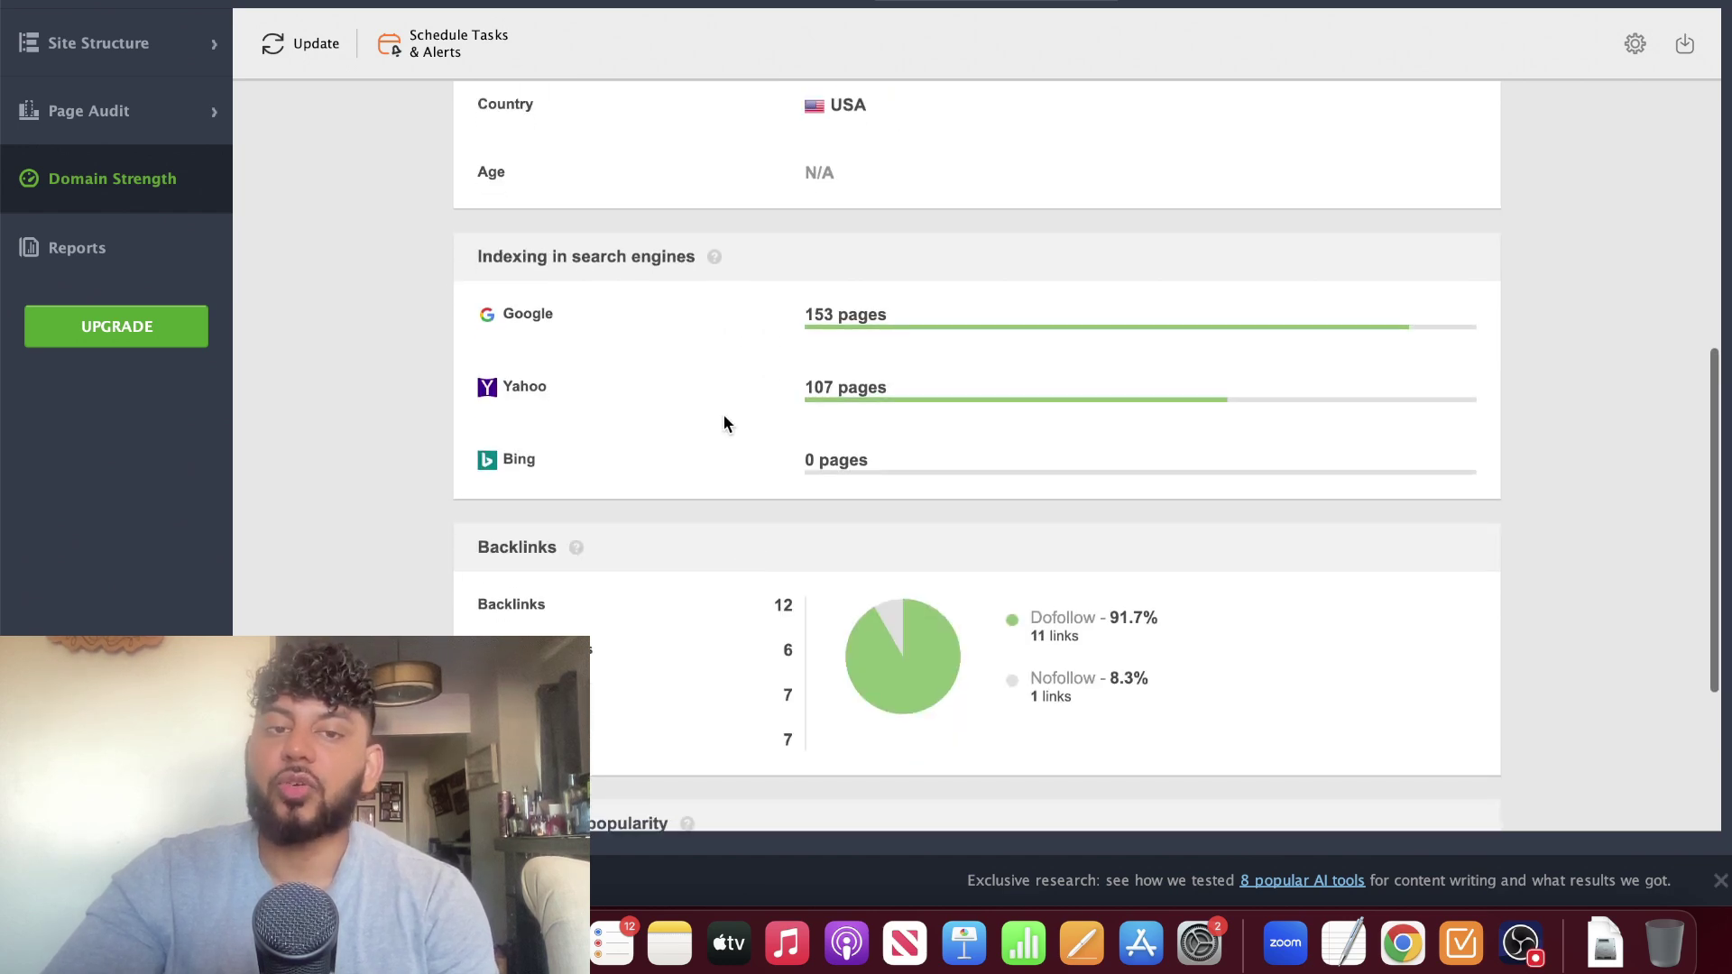
{"action": "scroll", "coordinate": [716, 408], "scroll_direction": "down", "scroll_amount": 1}
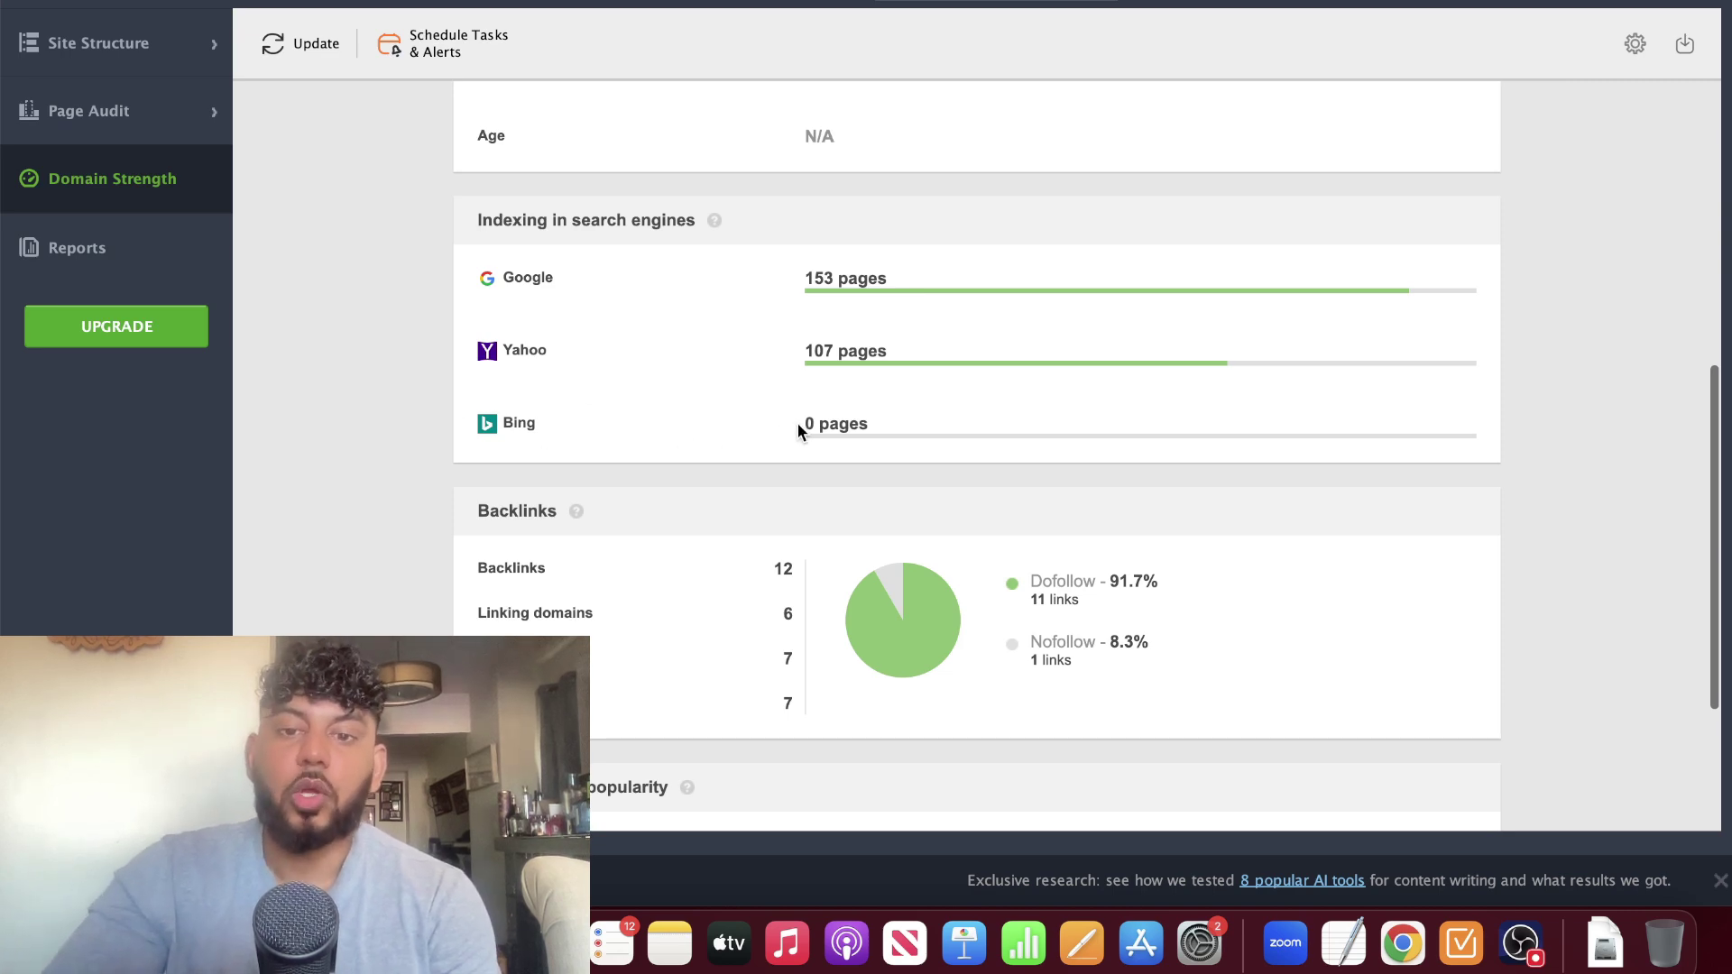
{"action": "scroll", "coordinate": [798, 424], "scroll_direction": "down", "scroll_amount": 3}
{"action": "scroll", "coordinate": [798, 424], "scroll_direction": "down", "scroll_amount": 3}
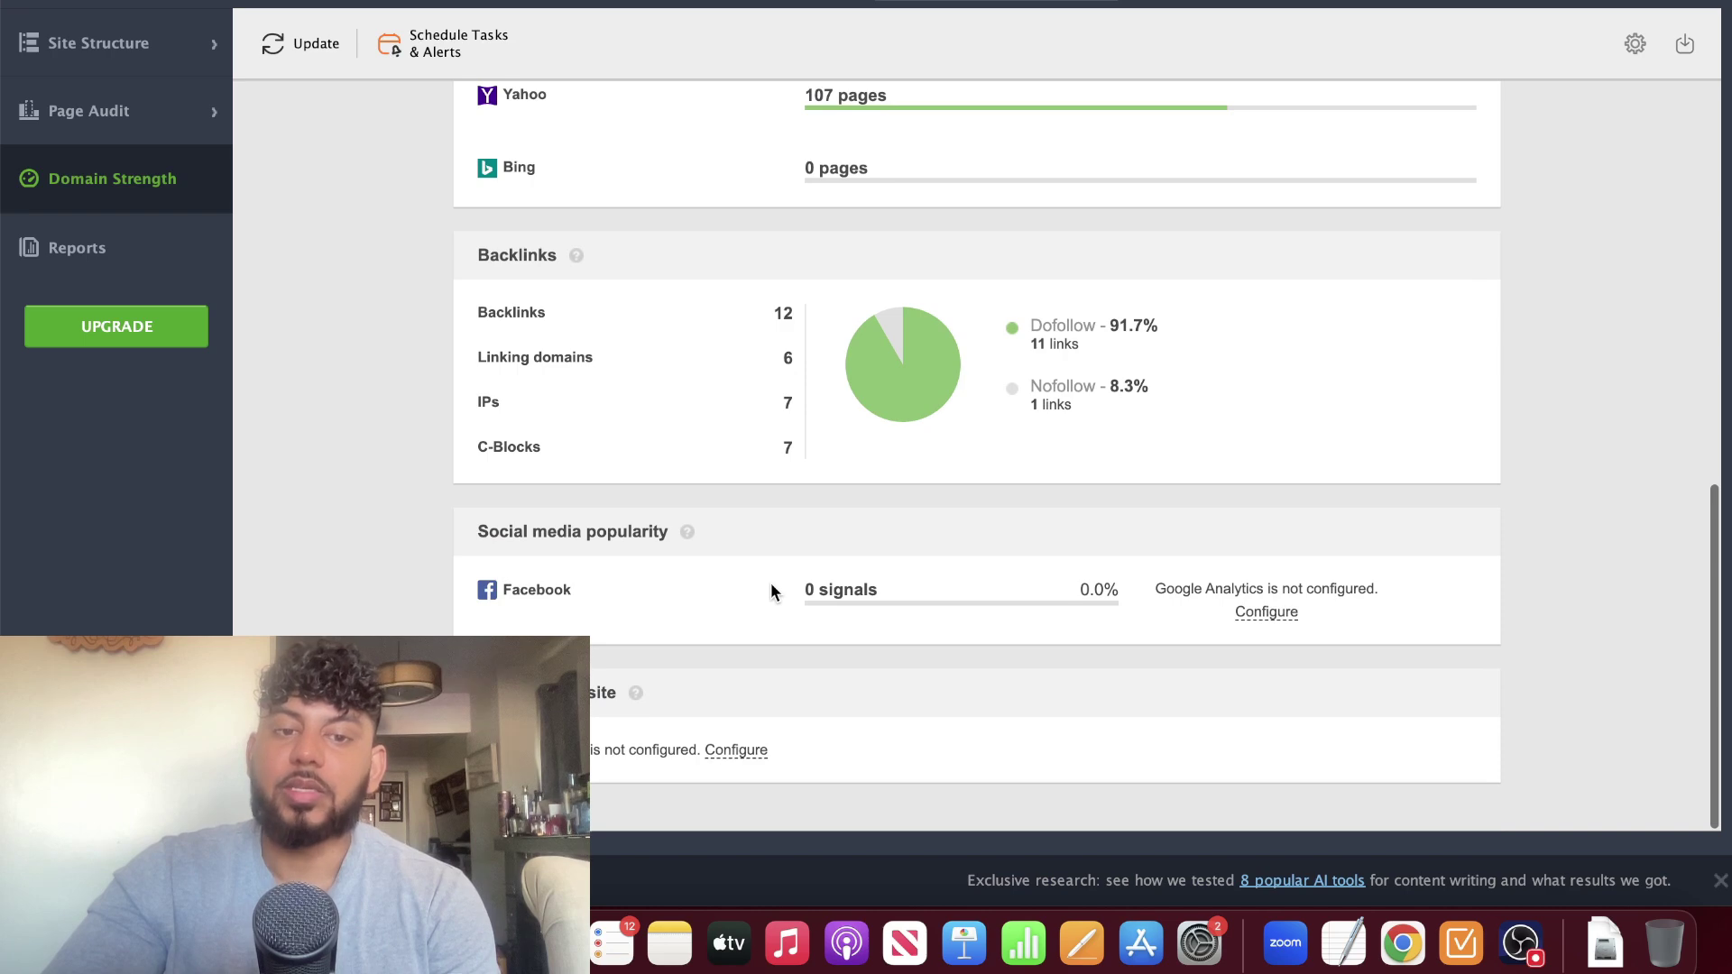
{"action": "scroll", "coordinate": [771, 591], "scroll_direction": "up", "scroll_amount": 10}
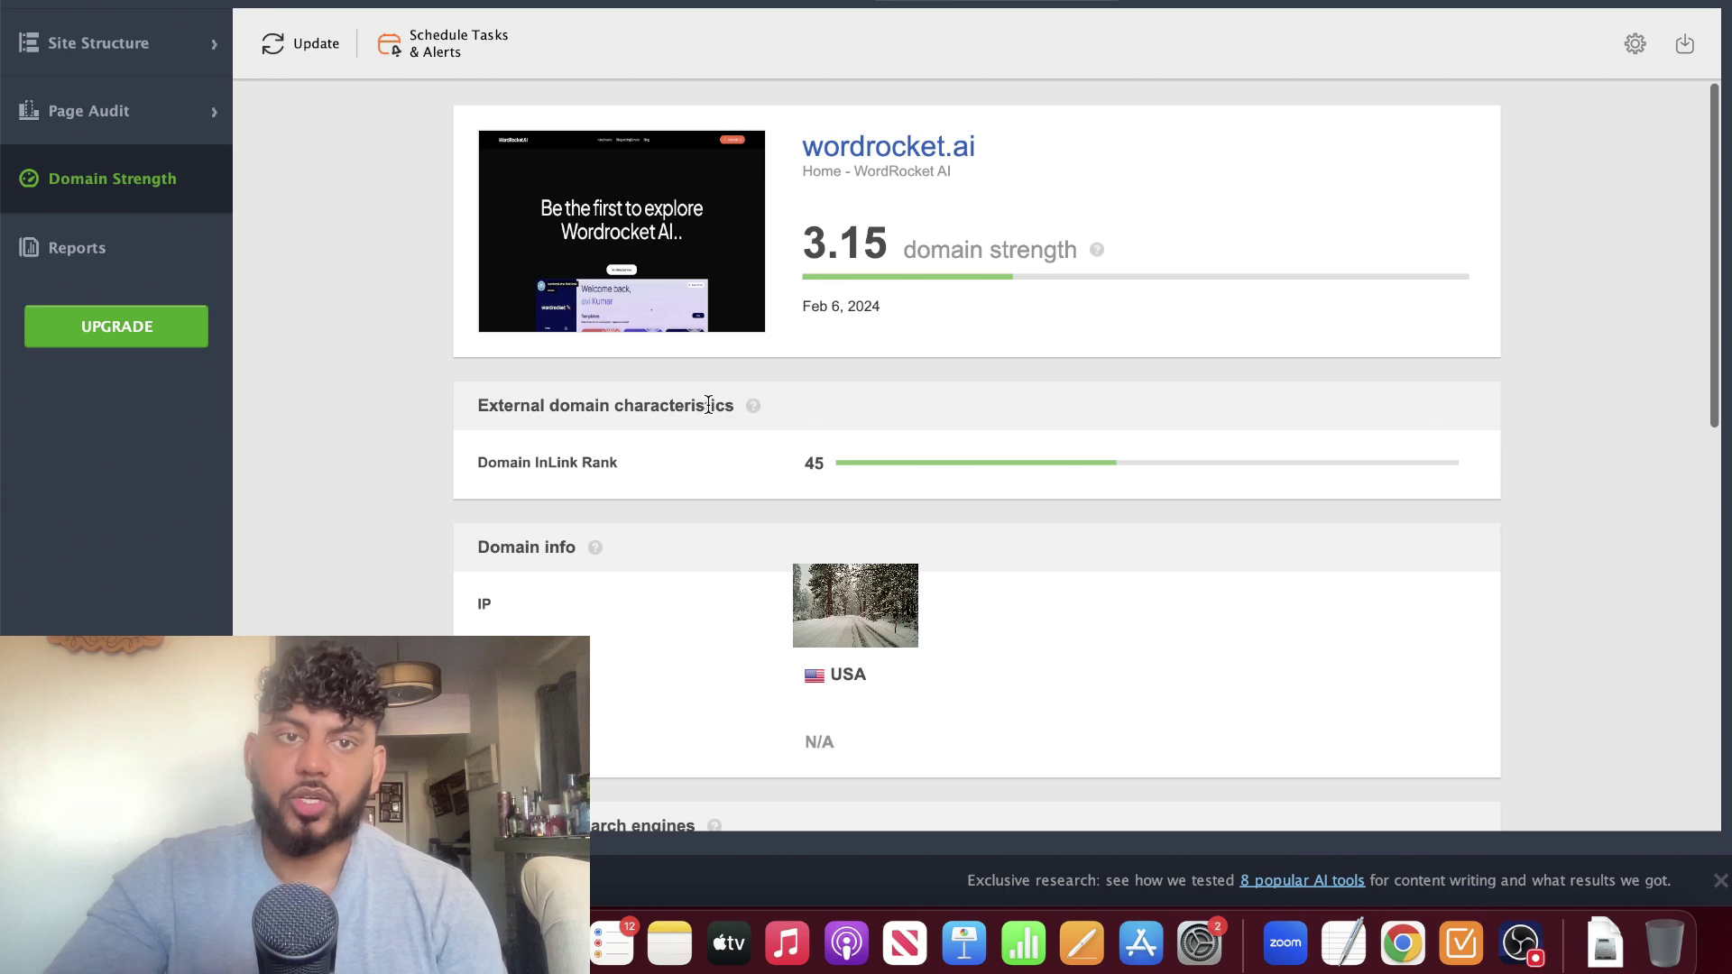
{"action": "mouse_move", "coordinate": [619, 225]}
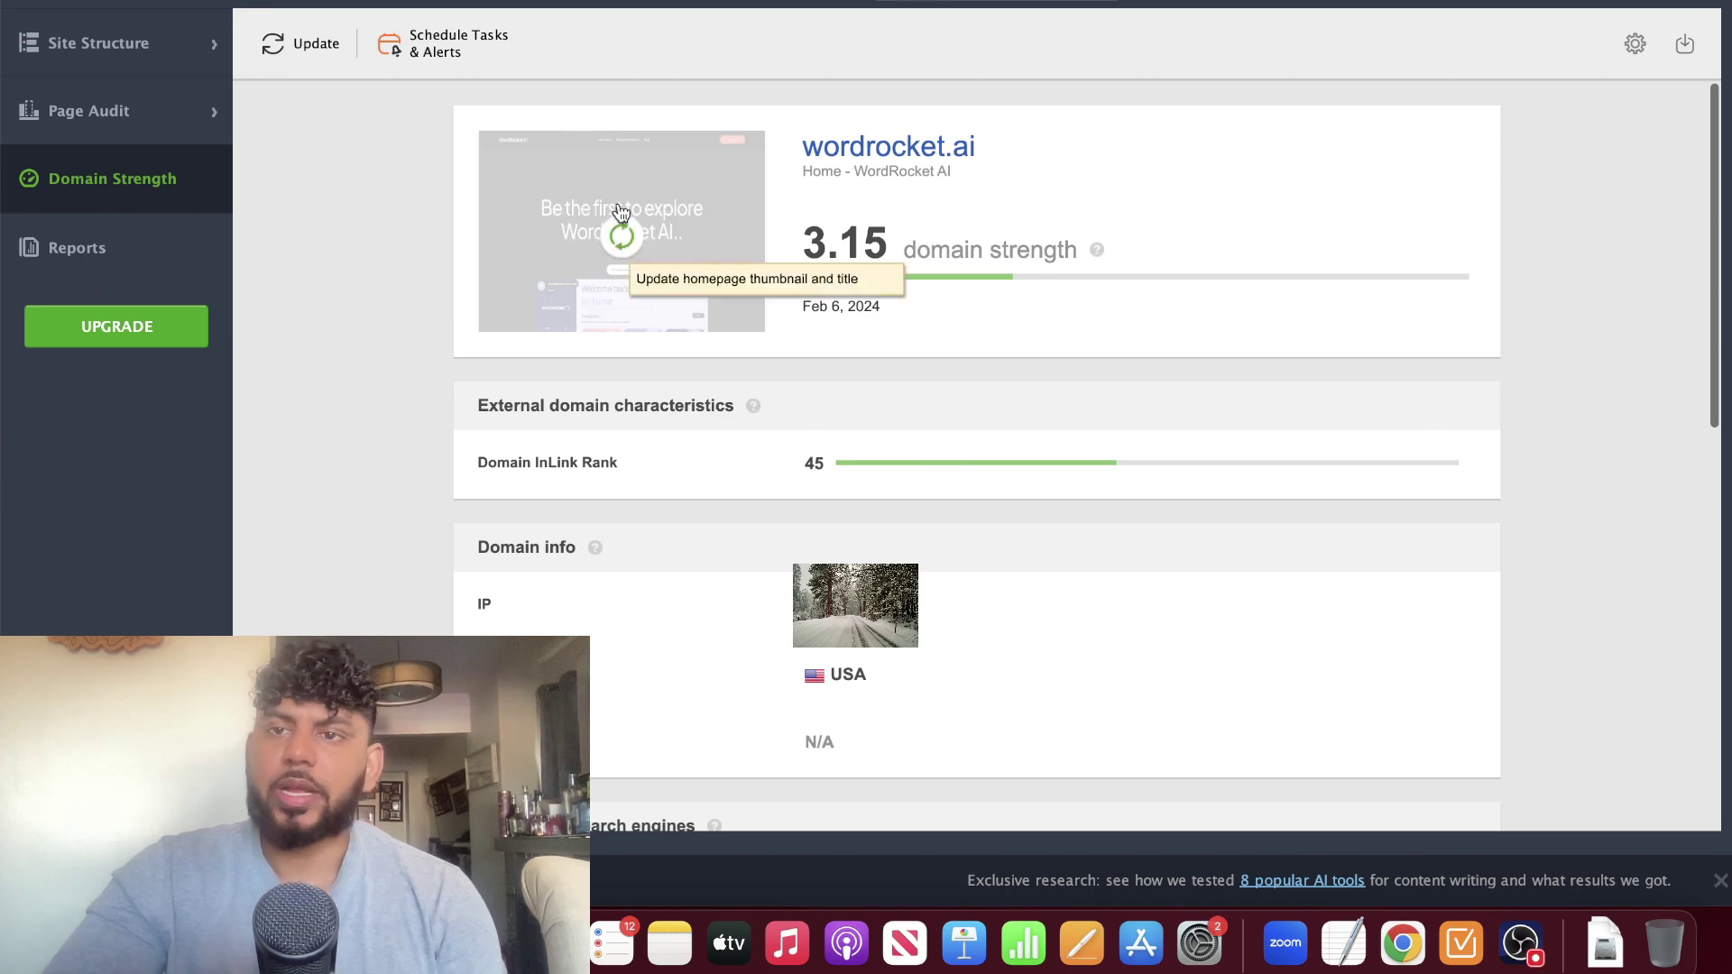
{"action": "left_click", "coordinate": [128, 244]}
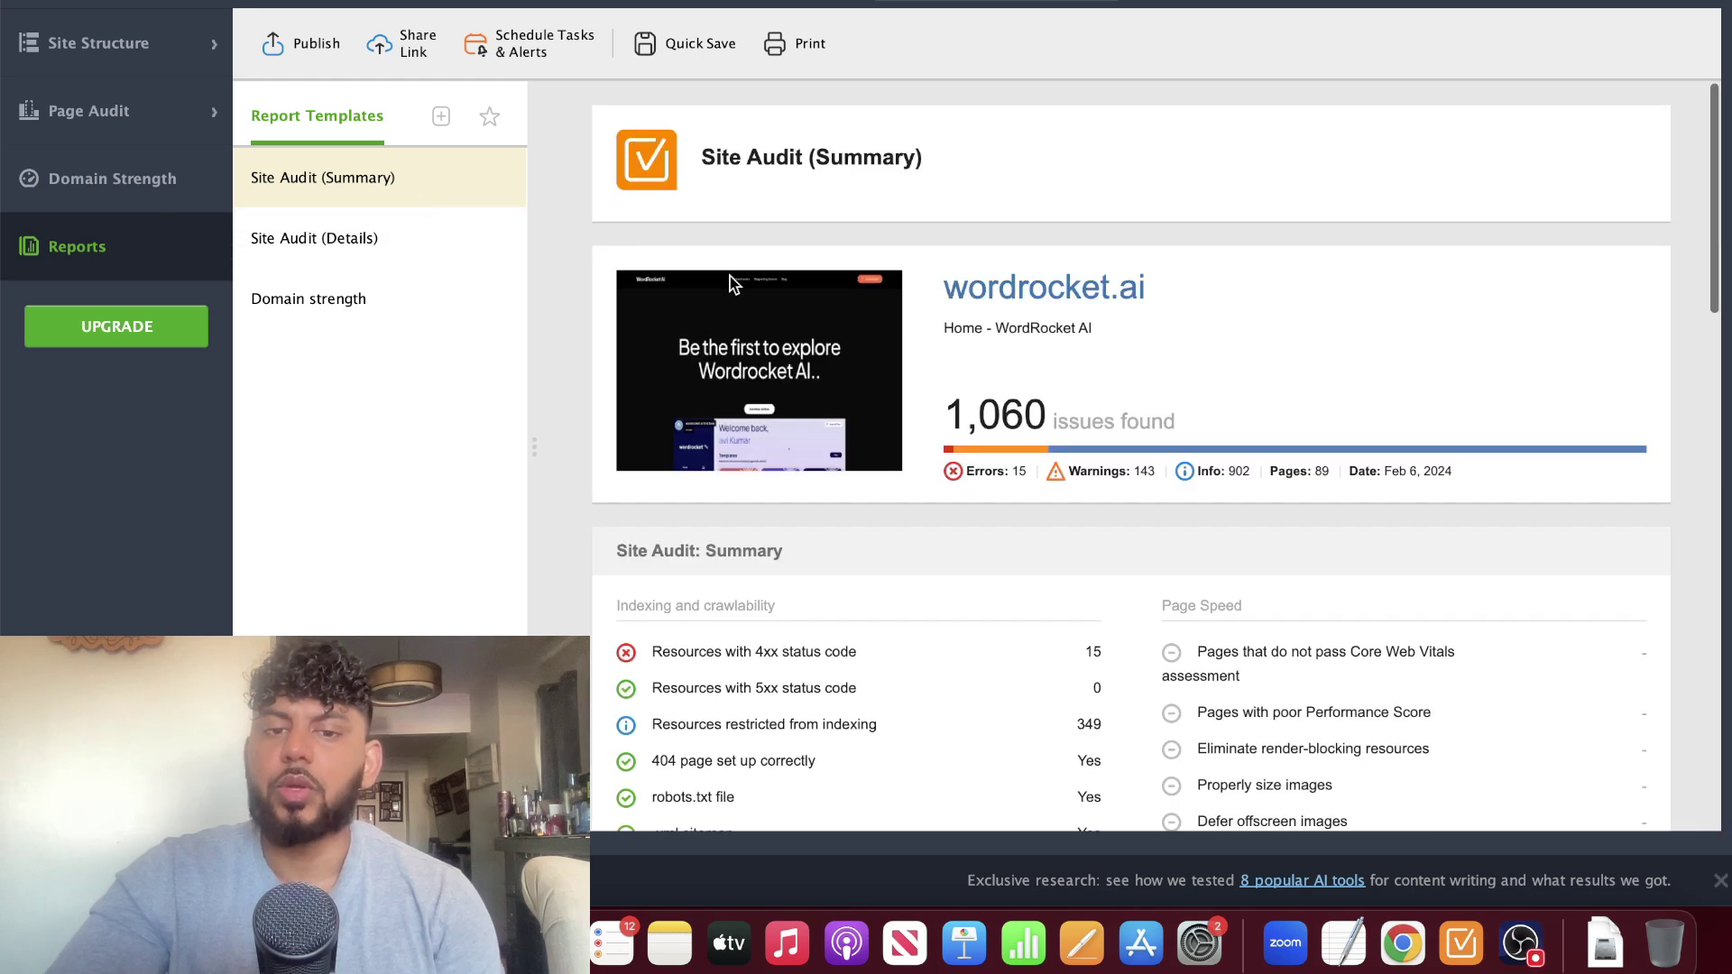
Step: Leave the audit summary for the Site Structure Pages table of wordrocket.ai
{"action": "scroll", "coordinate": [729, 276], "scroll_direction": "down", "scroll_amount": 1}
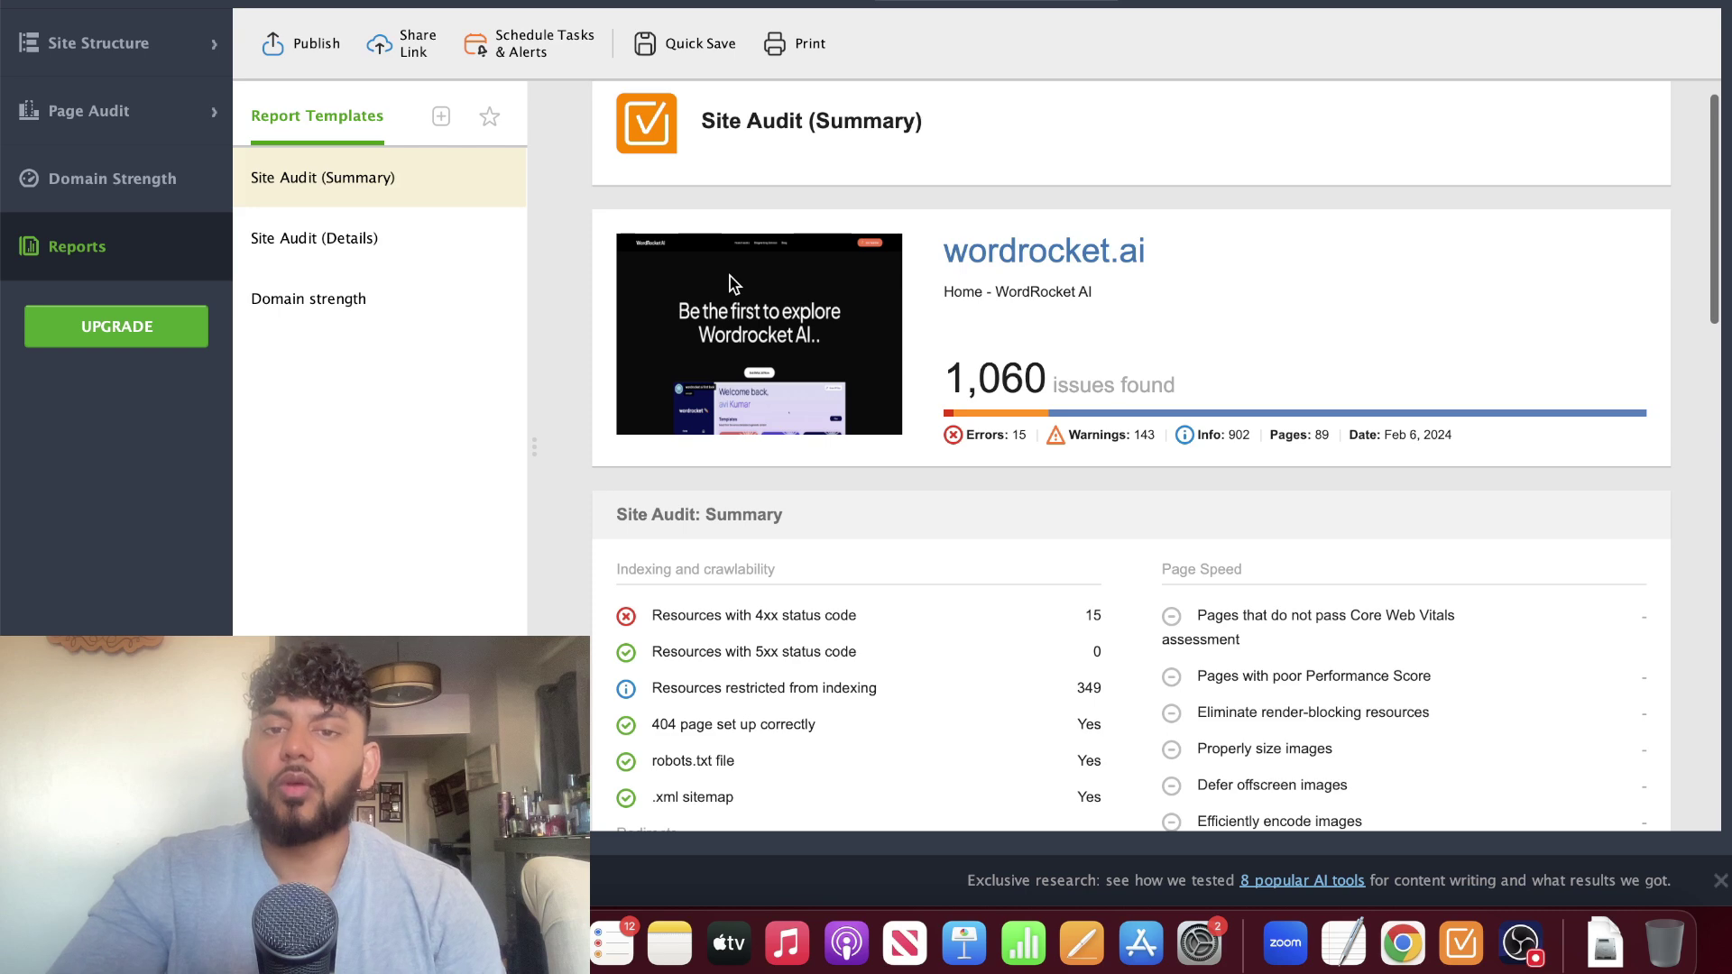
{"action": "scroll", "coordinate": [729, 276], "scroll_direction": "down", "scroll_amount": 5}
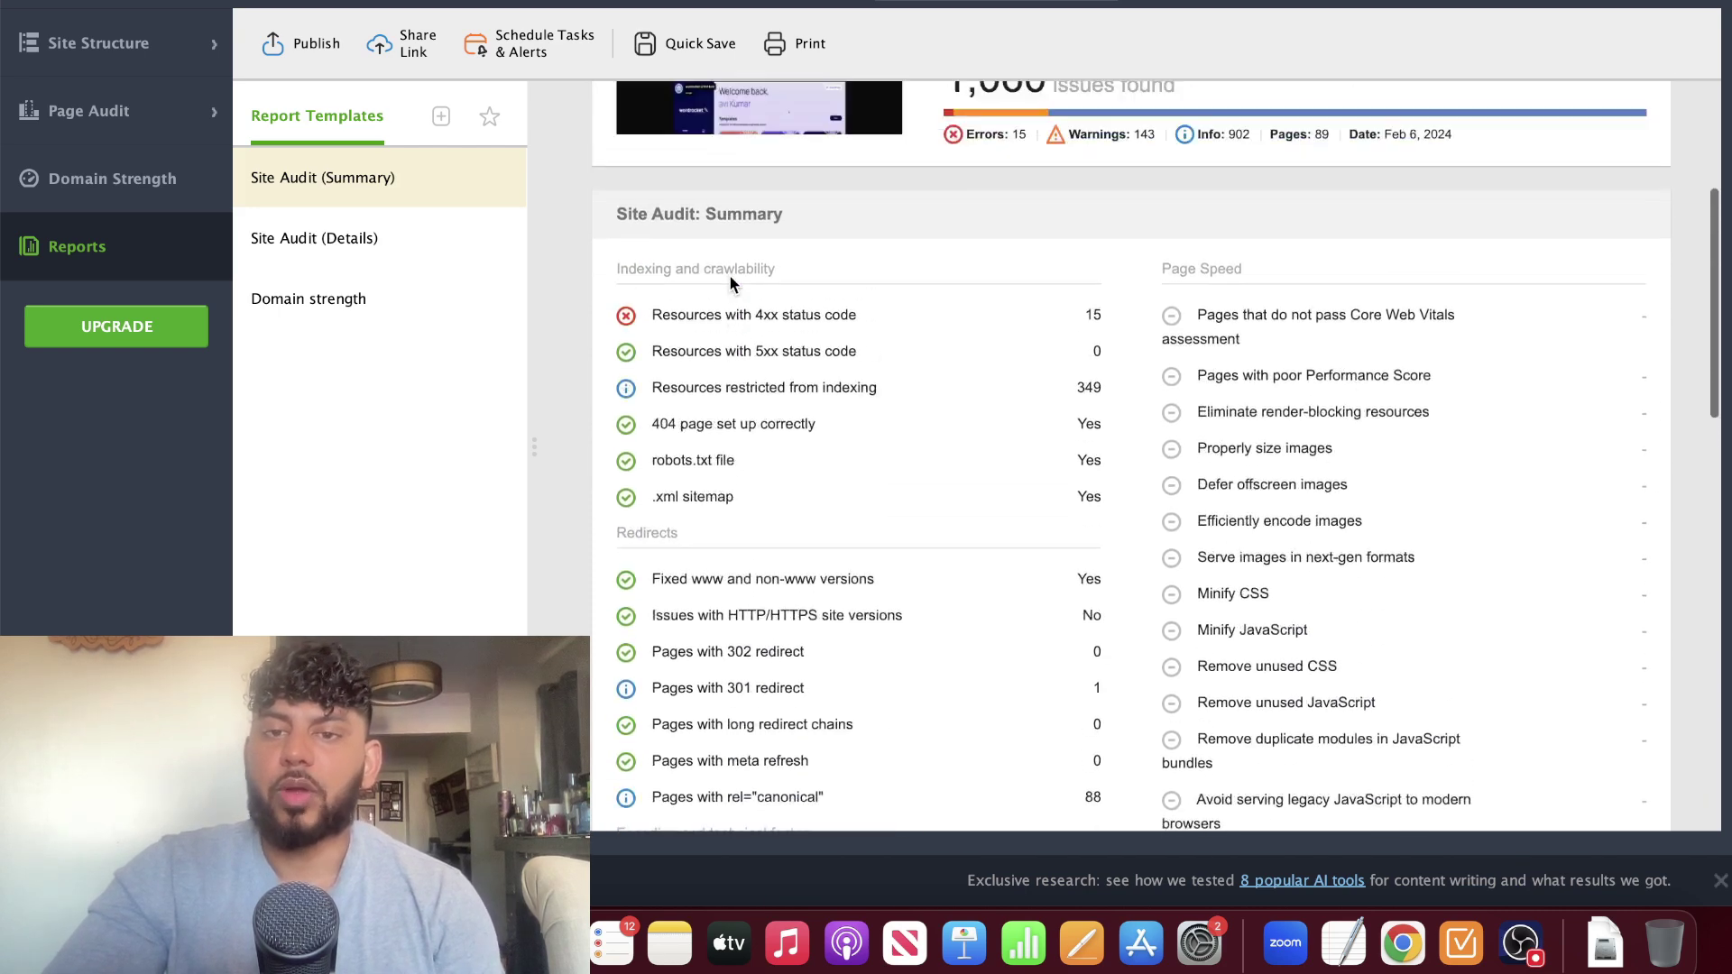
{"action": "scroll", "coordinate": [729, 283], "scroll_direction": "up", "scroll_amount": 5}
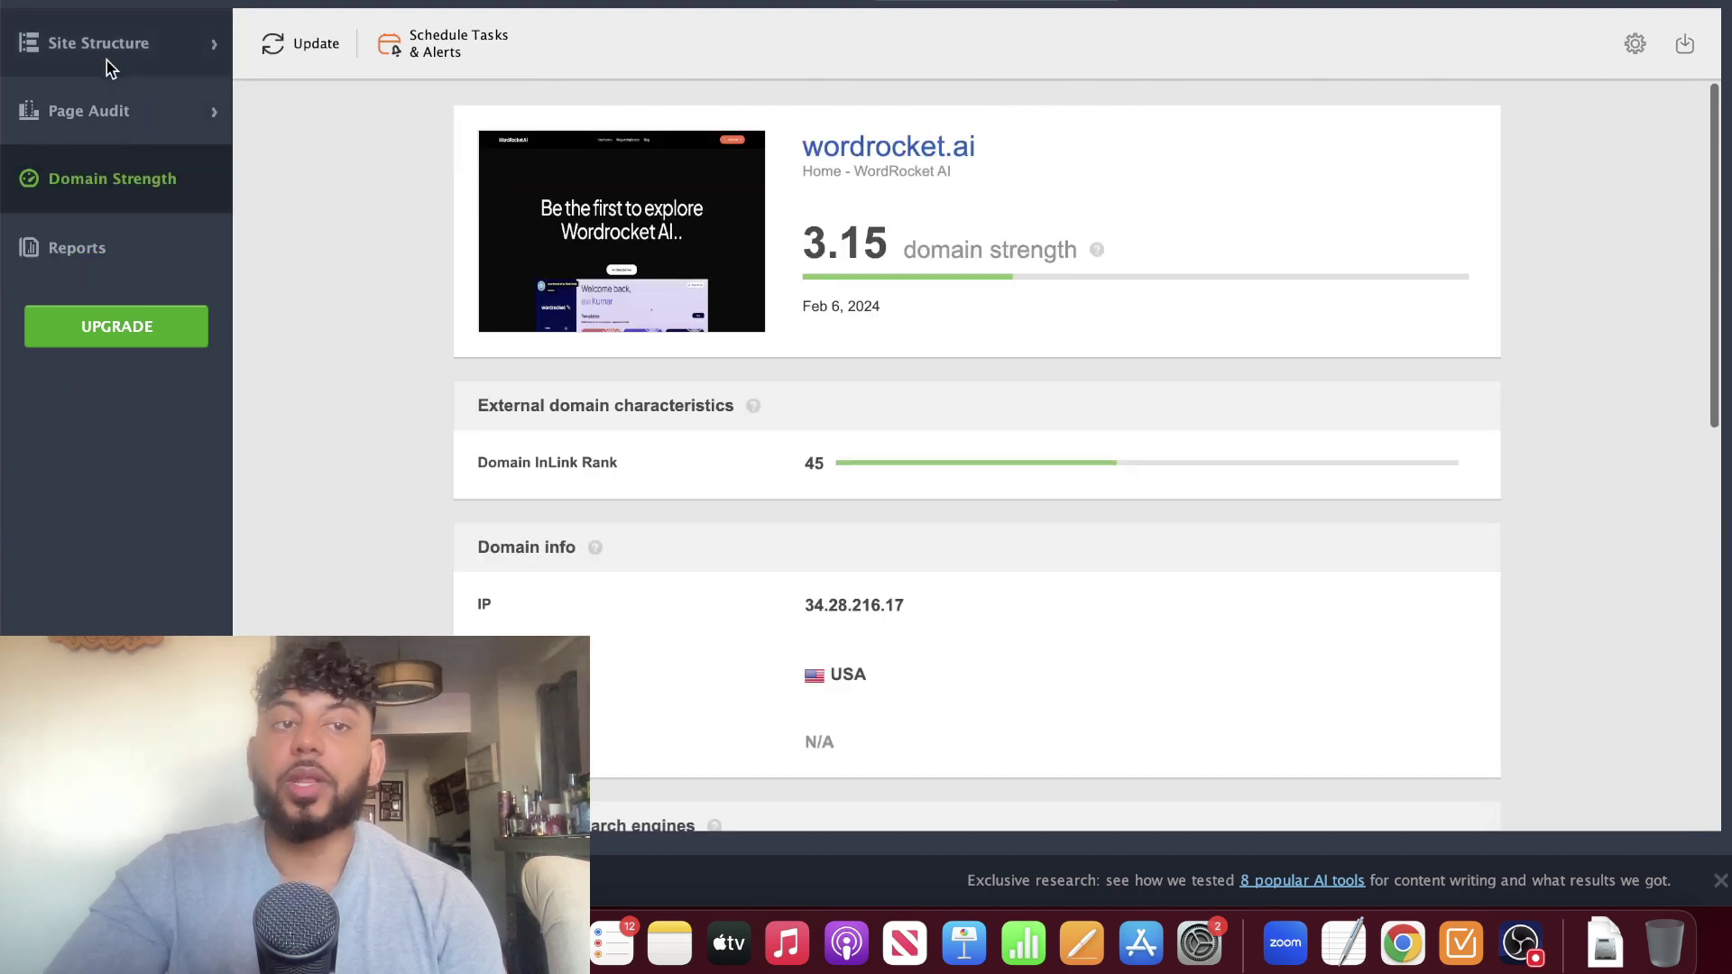
{"action": "left_click", "coordinate": [106, 57]}
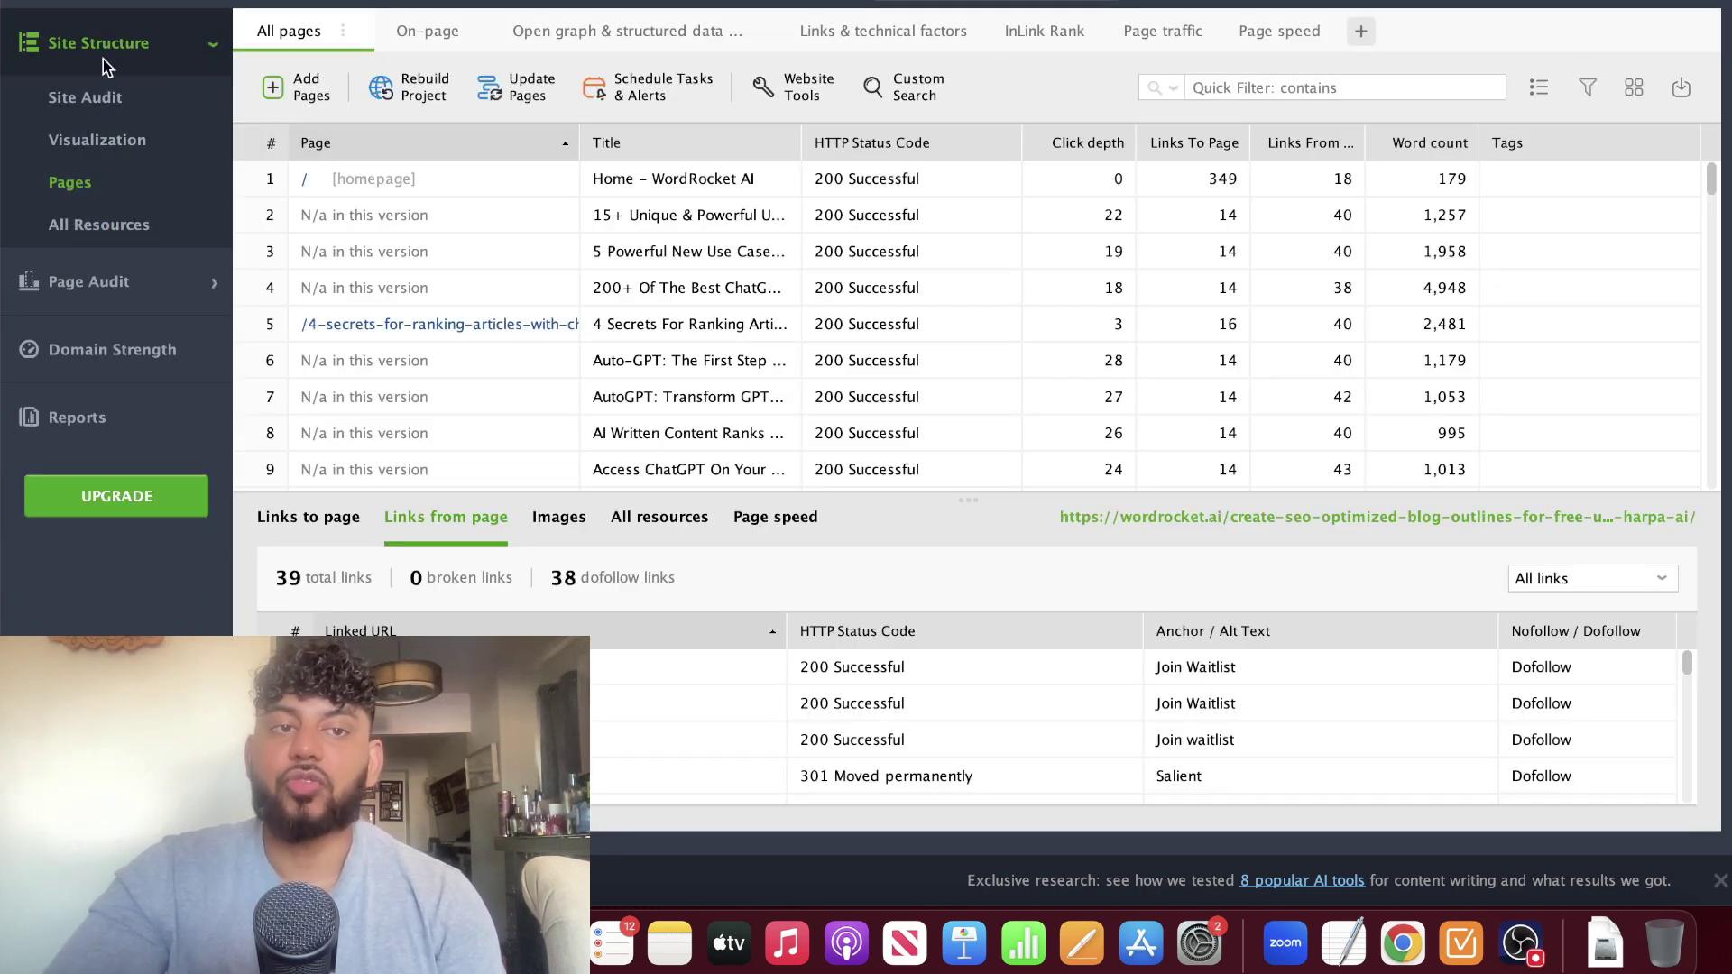
Step: Review the Site Audit's 4xx resources, then display the 89-page link graph by click depth
{"action": "left_click", "coordinate": [108, 96]}
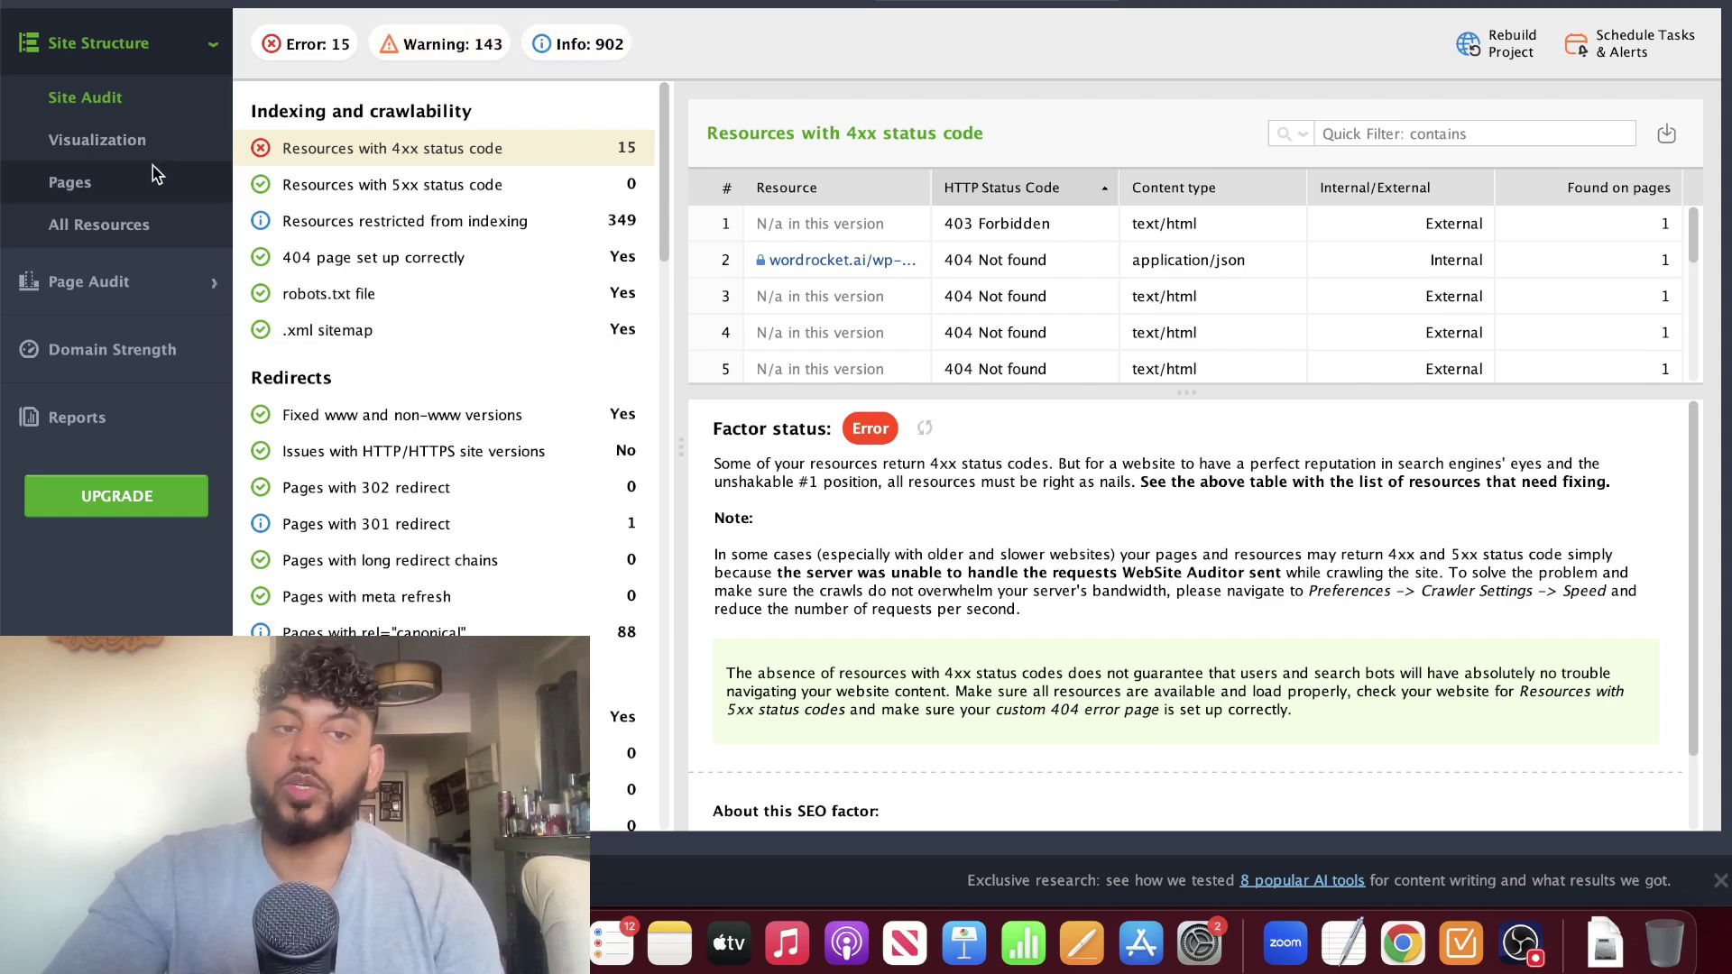
{"action": "left_click", "coordinate": [131, 145]}
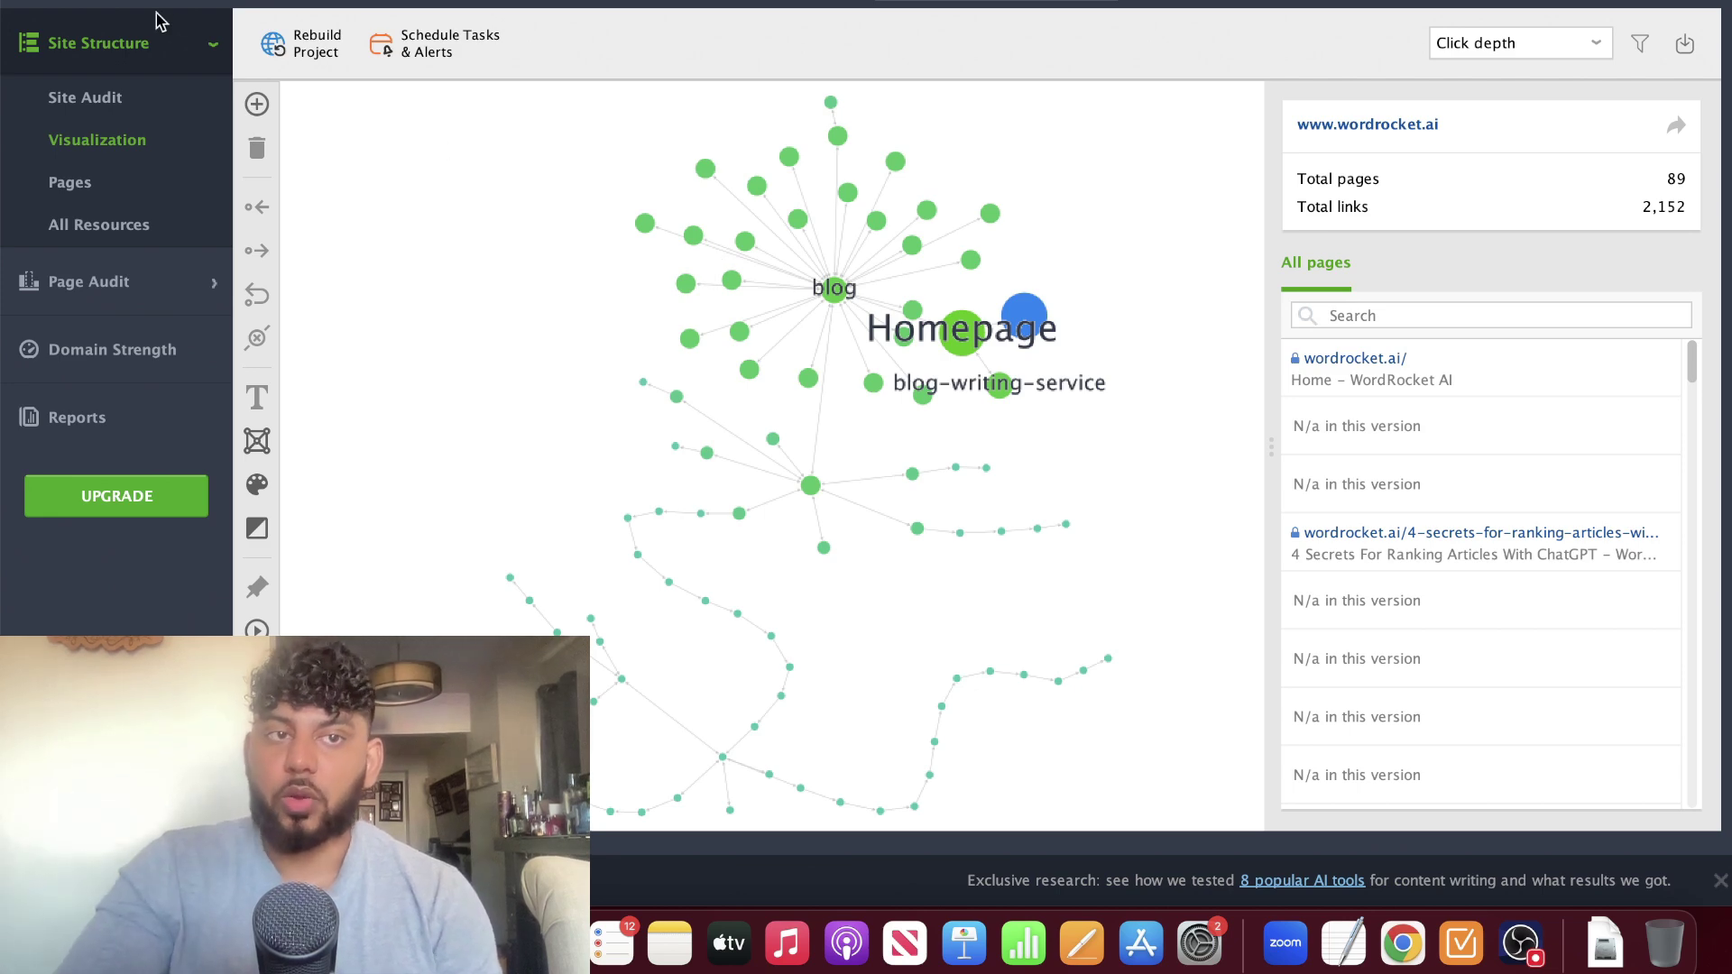
Step: Switch WebSite Auditor to full screen and go back to the Pages table
{"action": "key", "text": "ctrl+super+f"}
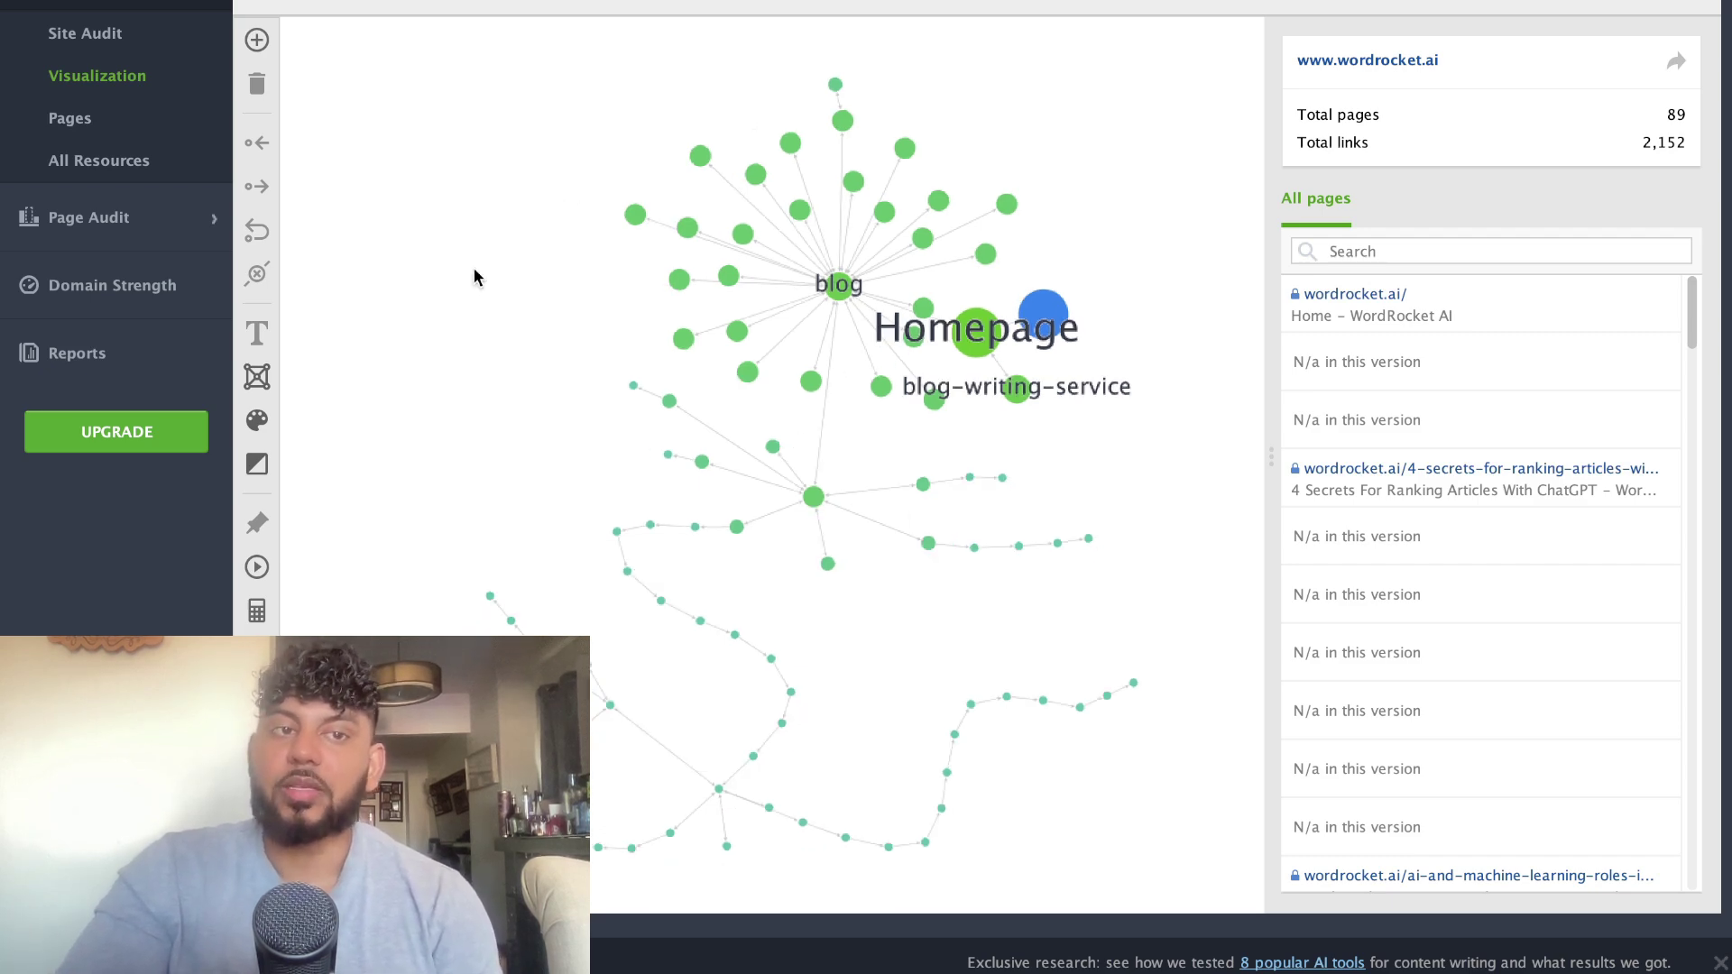
{"action": "left_click", "coordinate": [79, 119]}
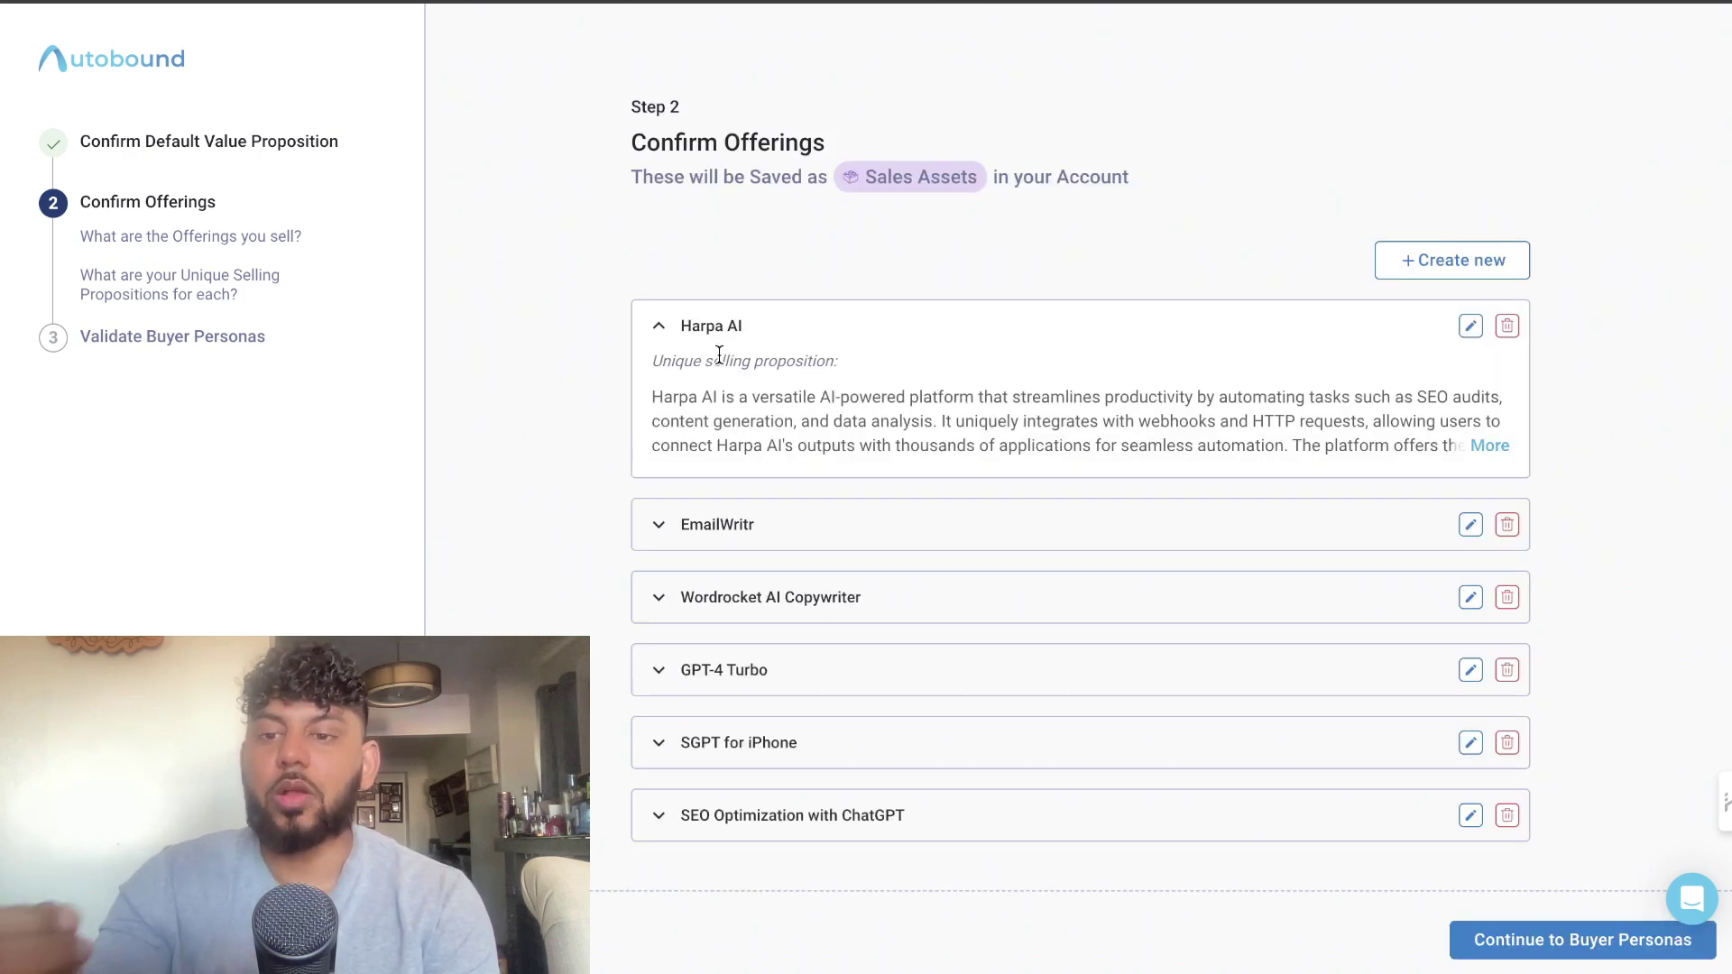
Step: Accept offerings like Harpa AI and Wordrocket AI Copywriter and continue to Buyer Personas
{"action": "left_click", "coordinate": [1586, 941]}
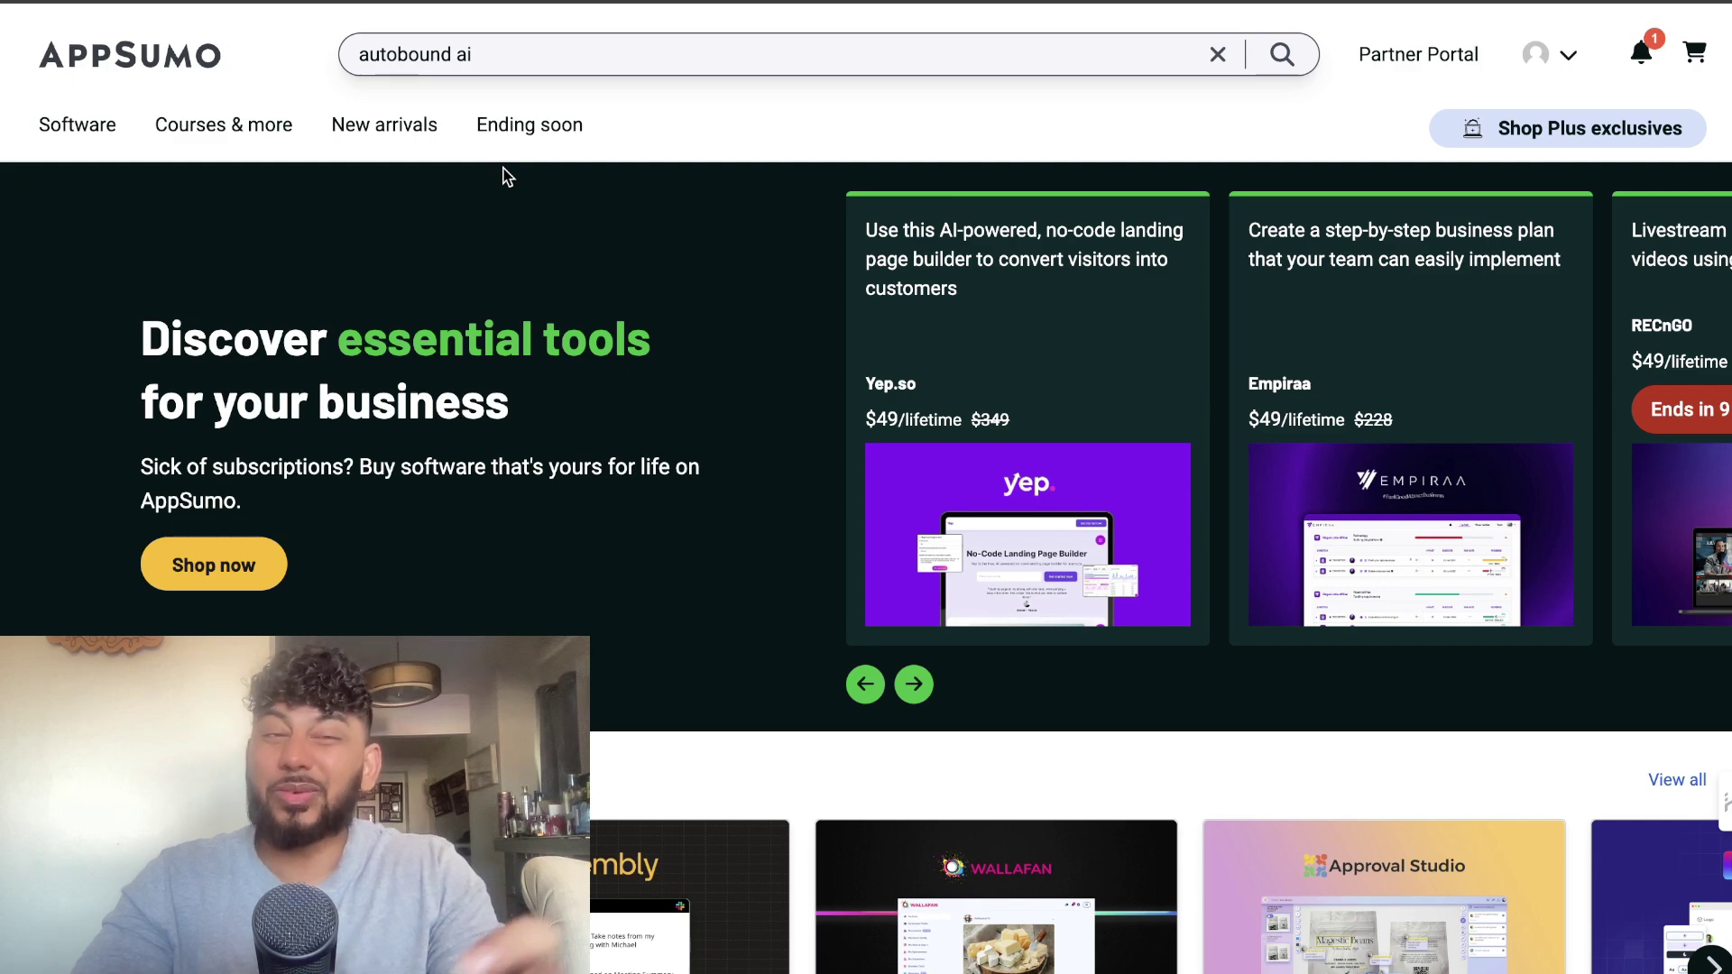
{"action": "scroll", "coordinate": [503, 176], "scroll_direction": "down", "scroll_amount": 3}
{"action": "scroll", "coordinate": [503, 176], "scroll_direction": "up", "scroll_amount": 3}
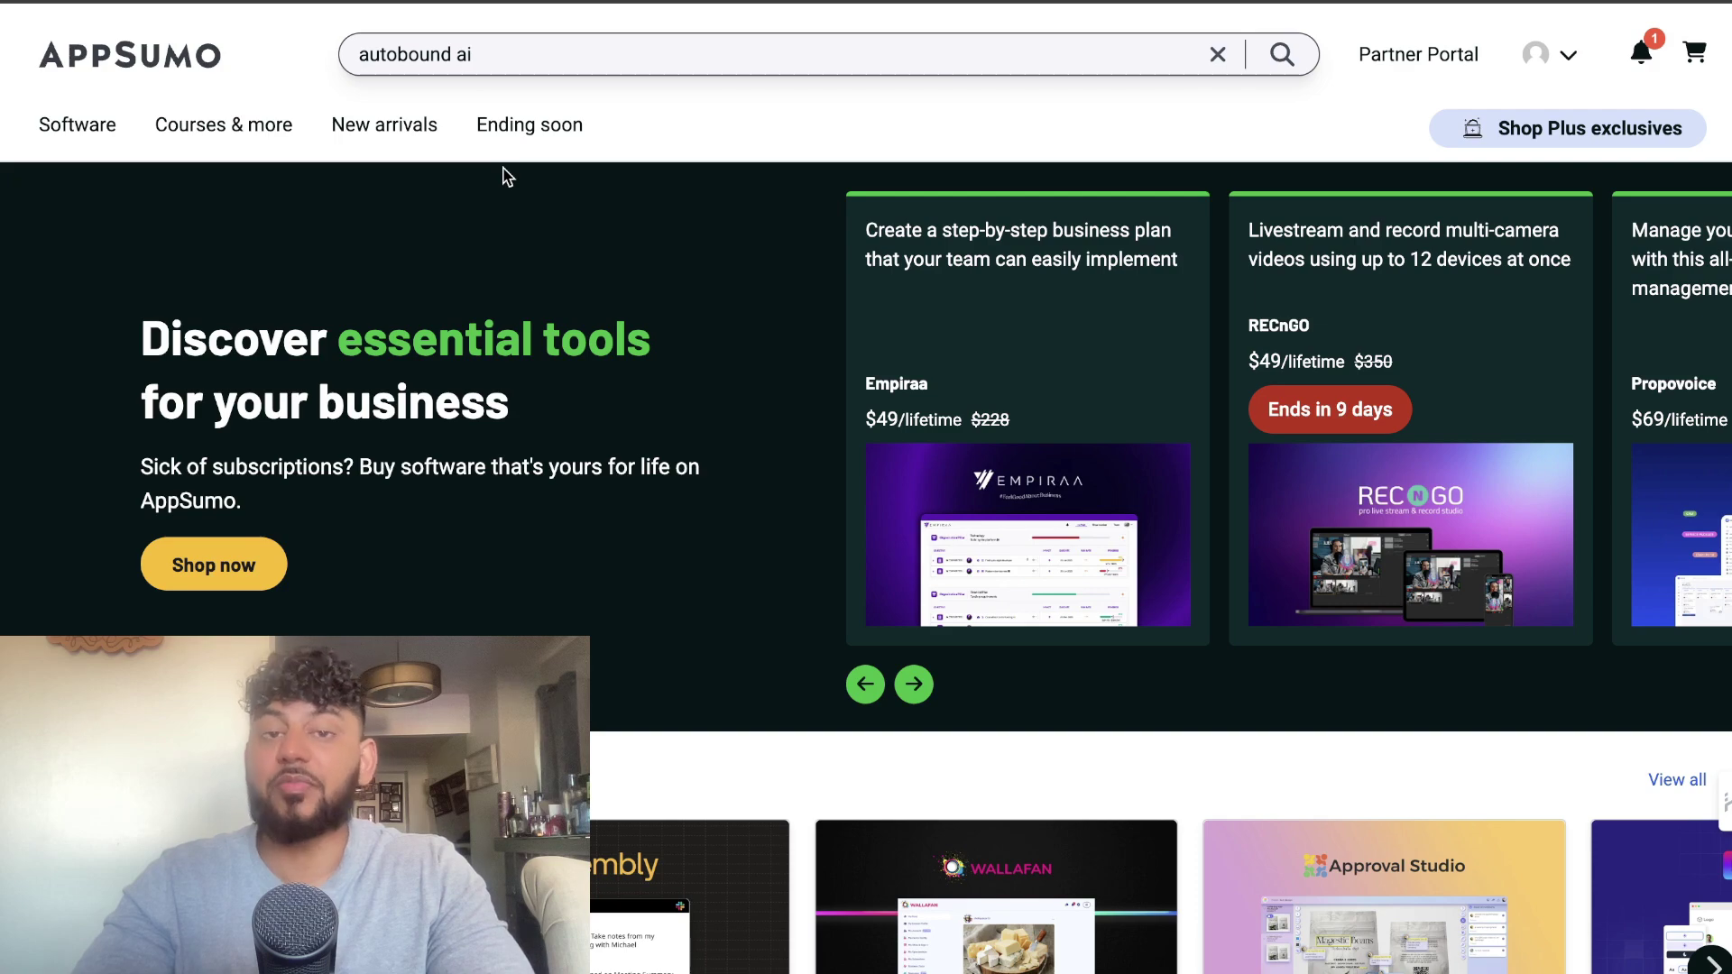
{"action": "scroll", "coordinate": [503, 175], "scroll_direction": "down", "scroll_amount": 3}
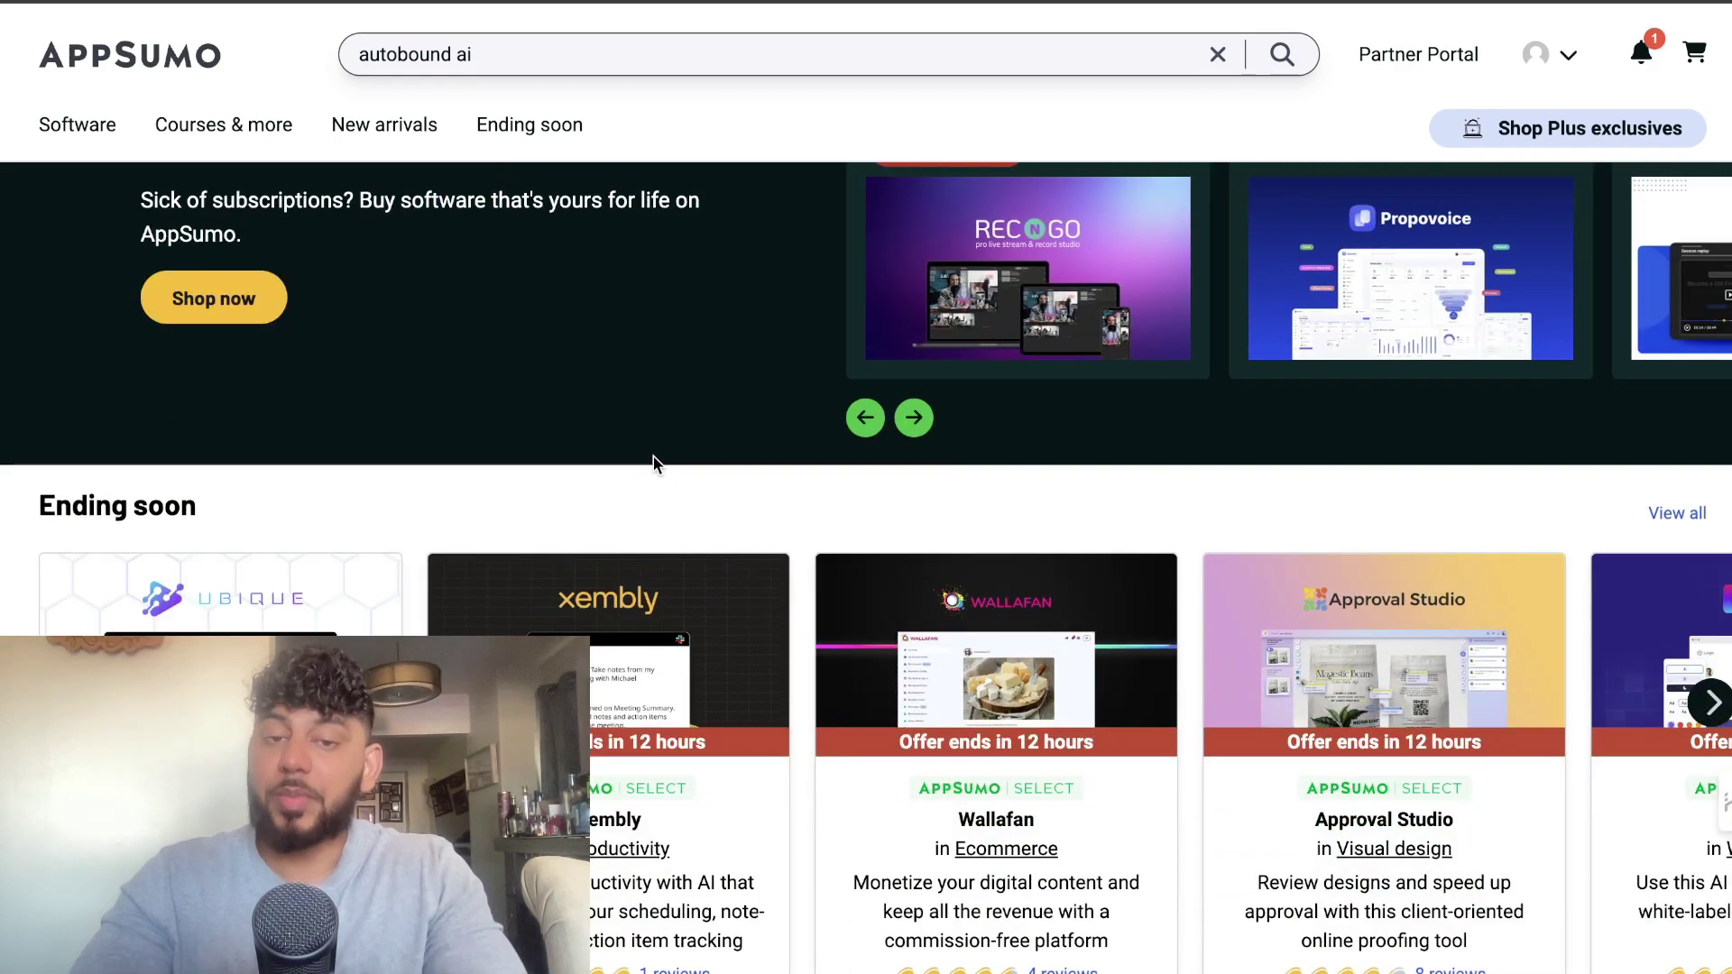
{"action": "scroll", "coordinate": [651, 458], "scroll_direction": "down", "scroll_amount": 6}
{"action": "scroll", "coordinate": [722, 495], "scroll_direction": "down", "scroll_amount": 3}
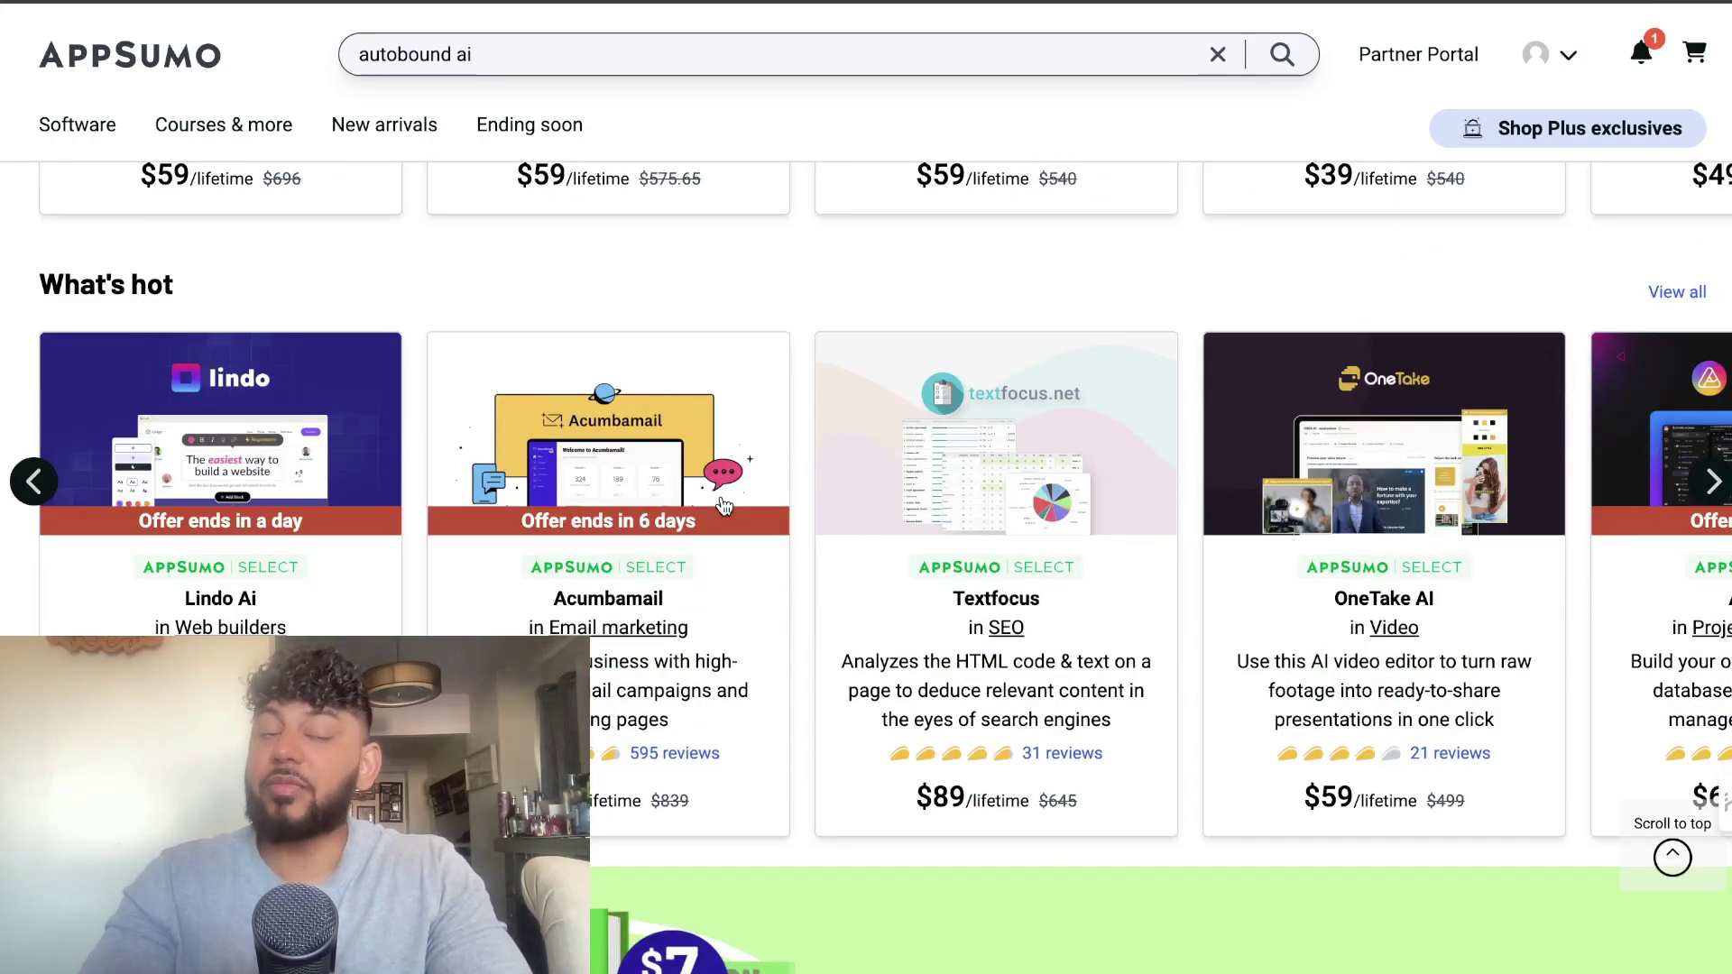
{"action": "scroll", "coordinate": [719, 502], "scroll_direction": "up", "scroll_amount": 10}
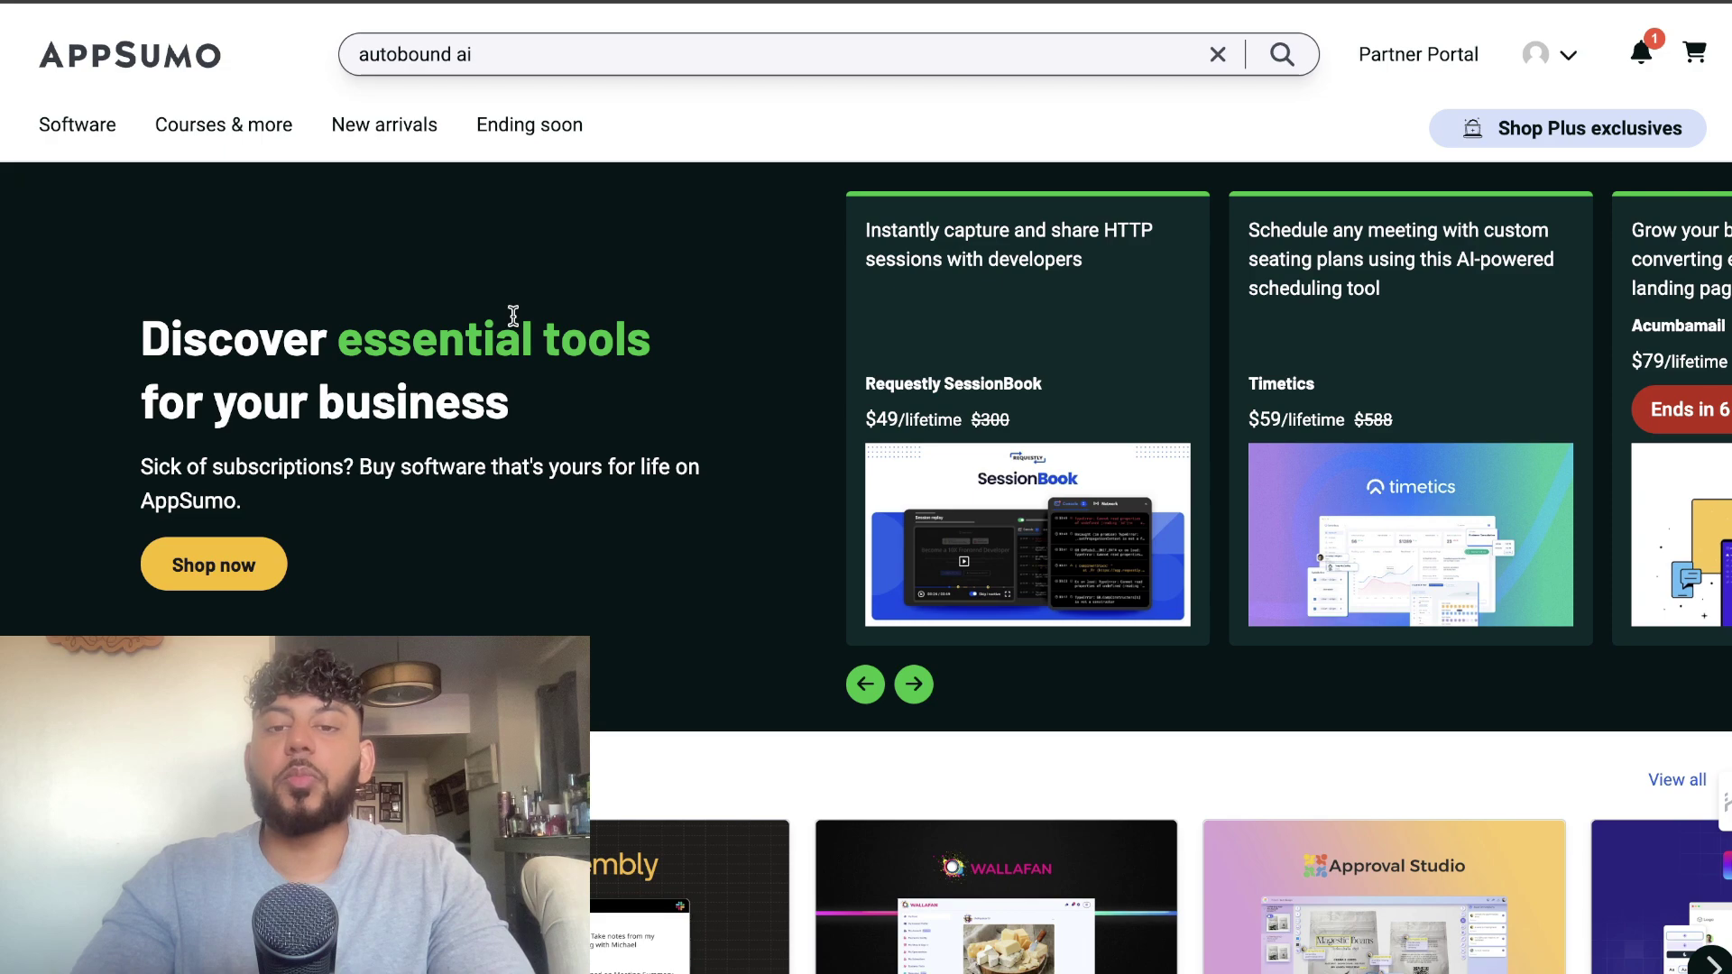
{"action": "scroll", "coordinate": [529, 403], "scroll_direction": "down", "scroll_amount": 5}
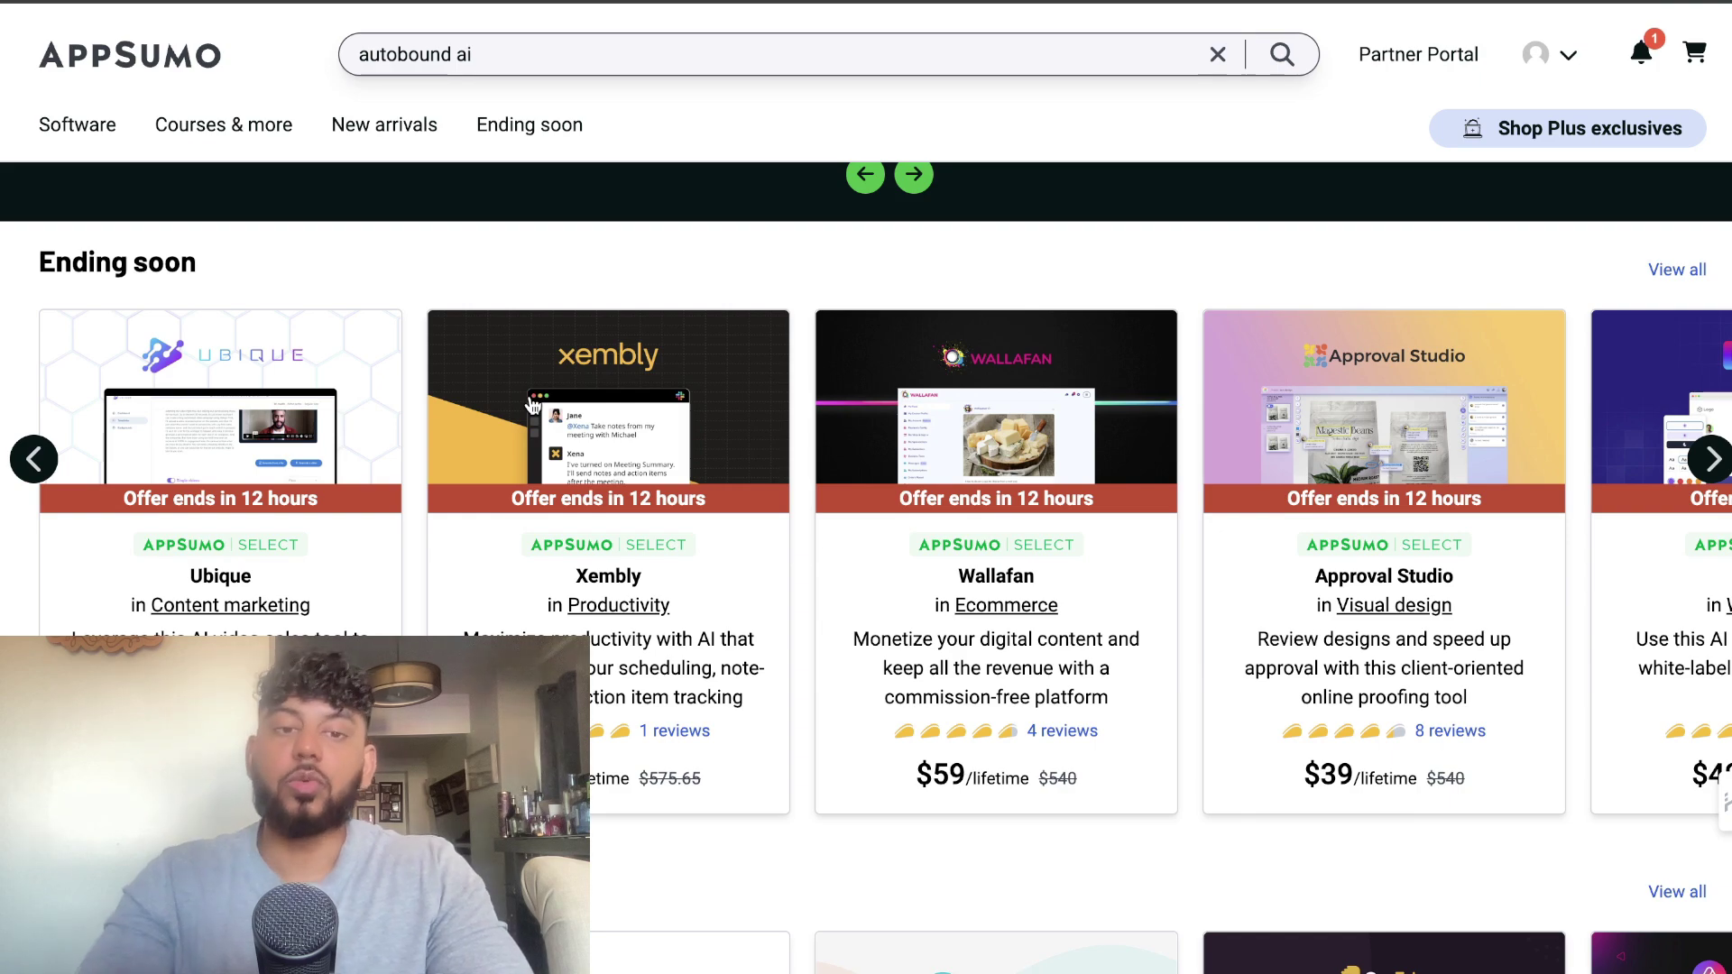
{"action": "scroll", "coordinate": [533, 404], "scroll_direction": "down", "scroll_amount": 1}
{"action": "scroll", "coordinate": [532, 403], "scroll_direction": "up", "scroll_amount": 2}
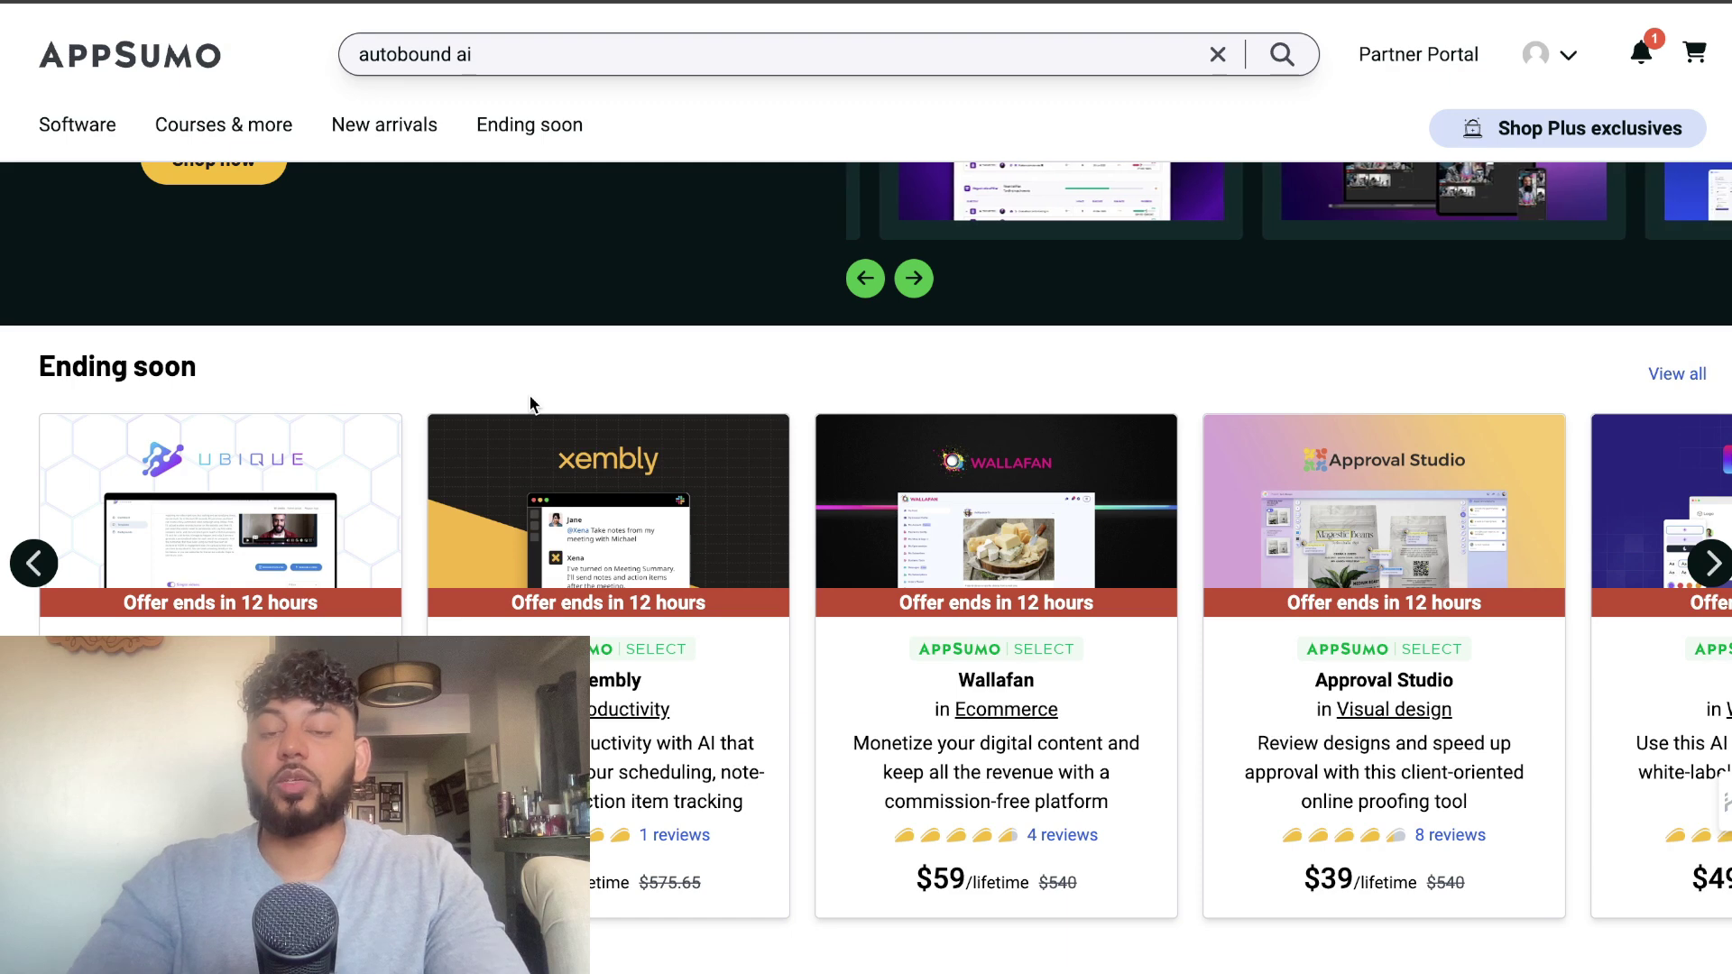
{"action": "scroll", "coordinate": [531, 403], "scroll_direction": "down", "scroll_amount": 2}
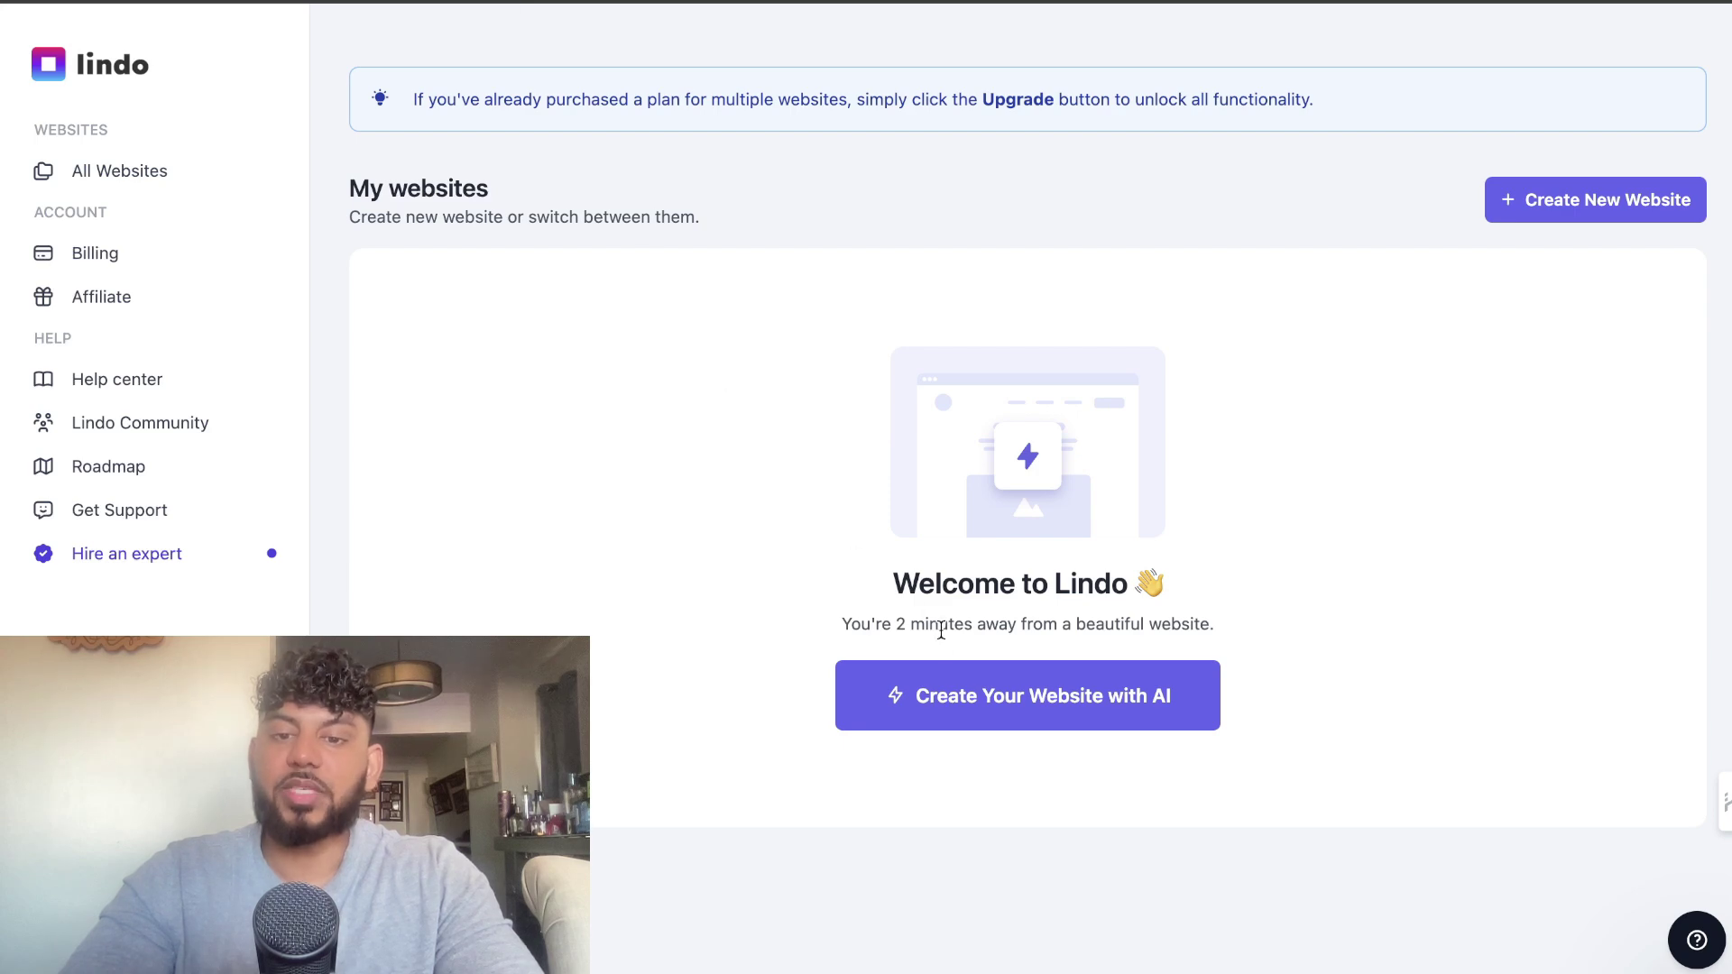
Step: Start a new AI-built website in Lindo with the pasted business name
{"action": "left_click", "coordinate": [964, 700]}
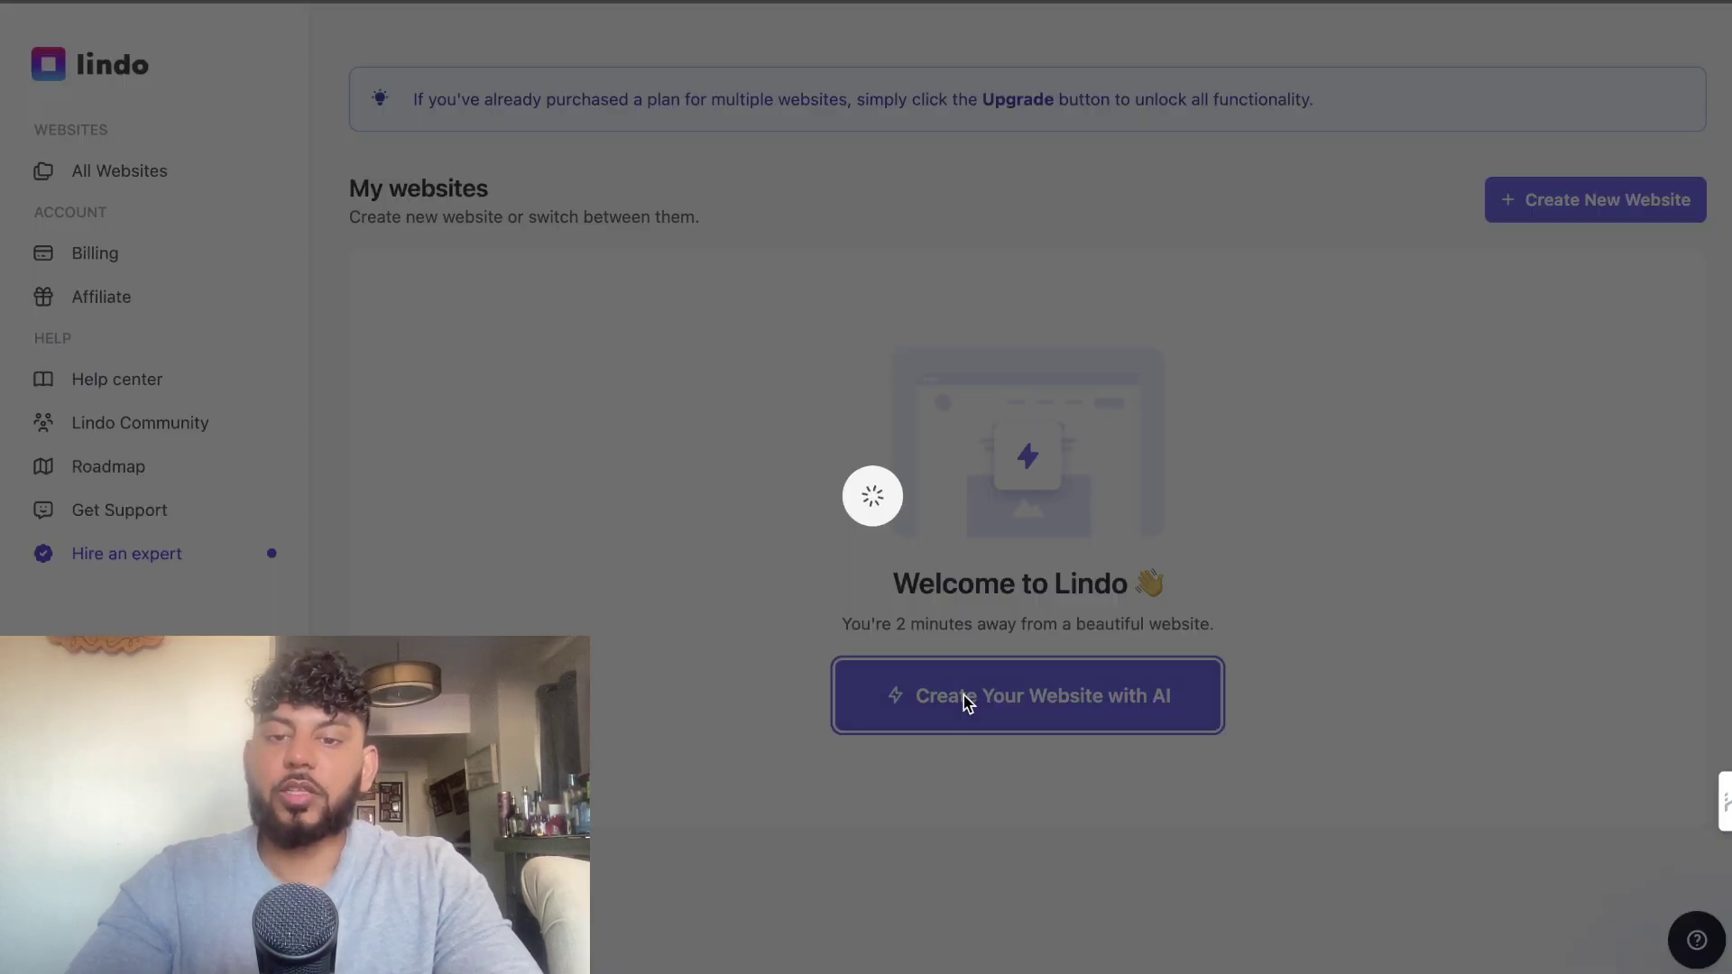
{"action": "left_click", "coordinate": [680, 410]}
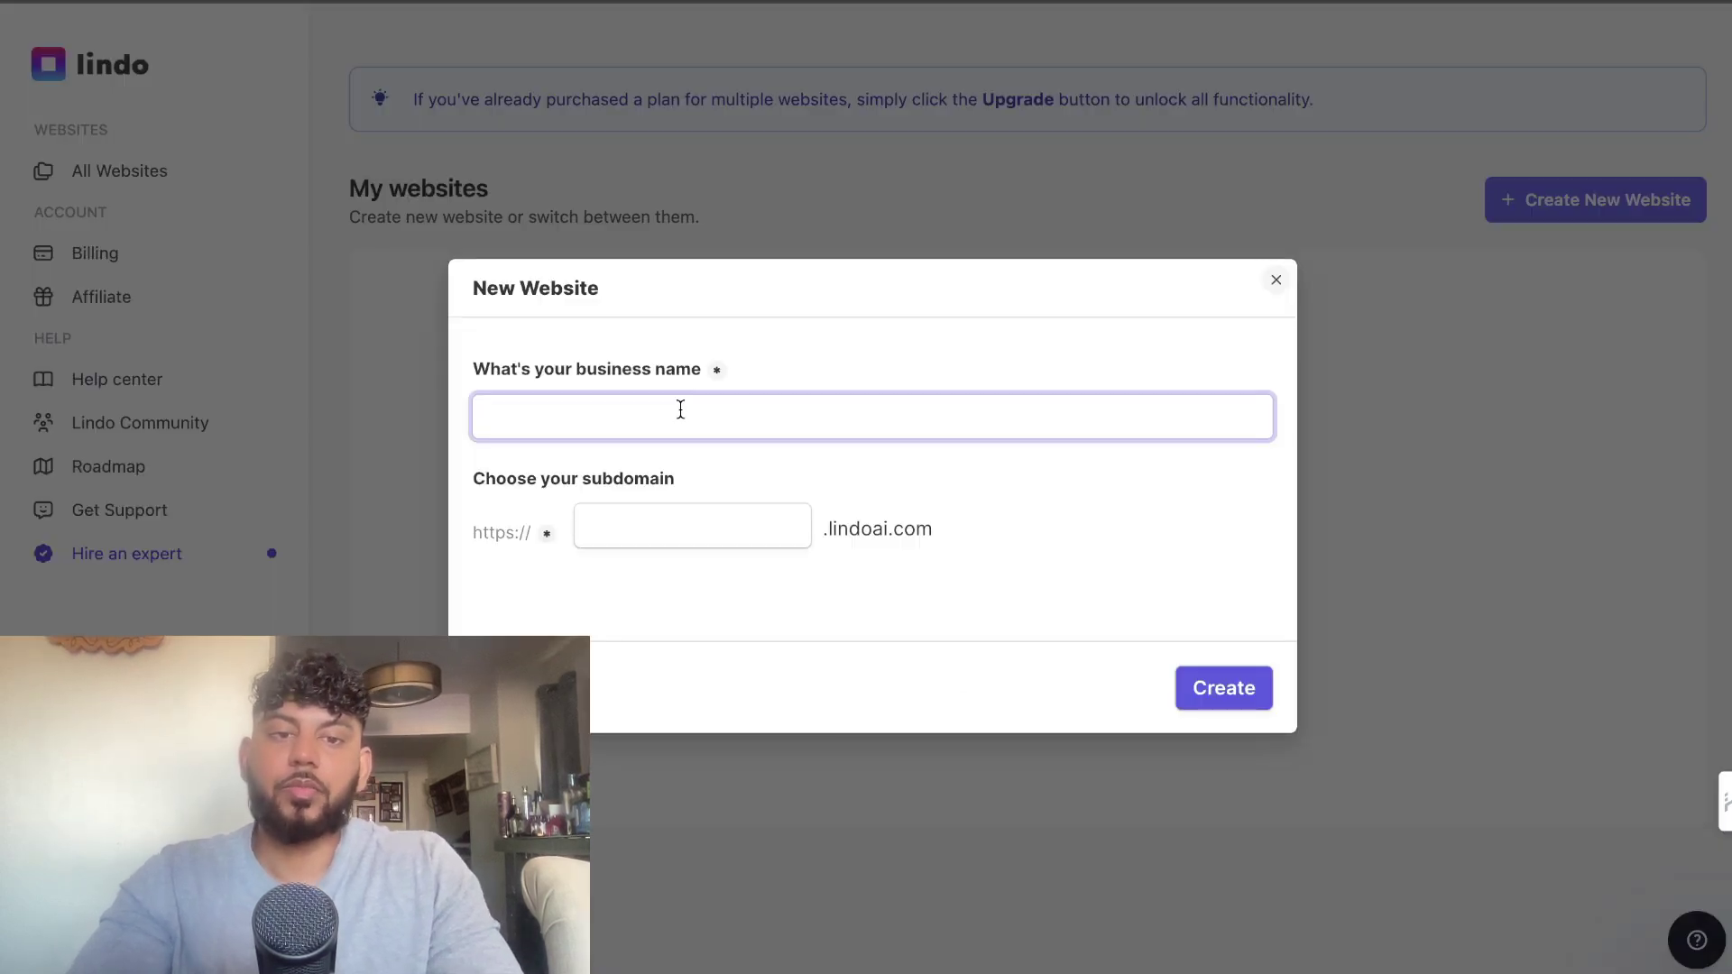
{"action": "type", "text": "Wordrocket AI"}
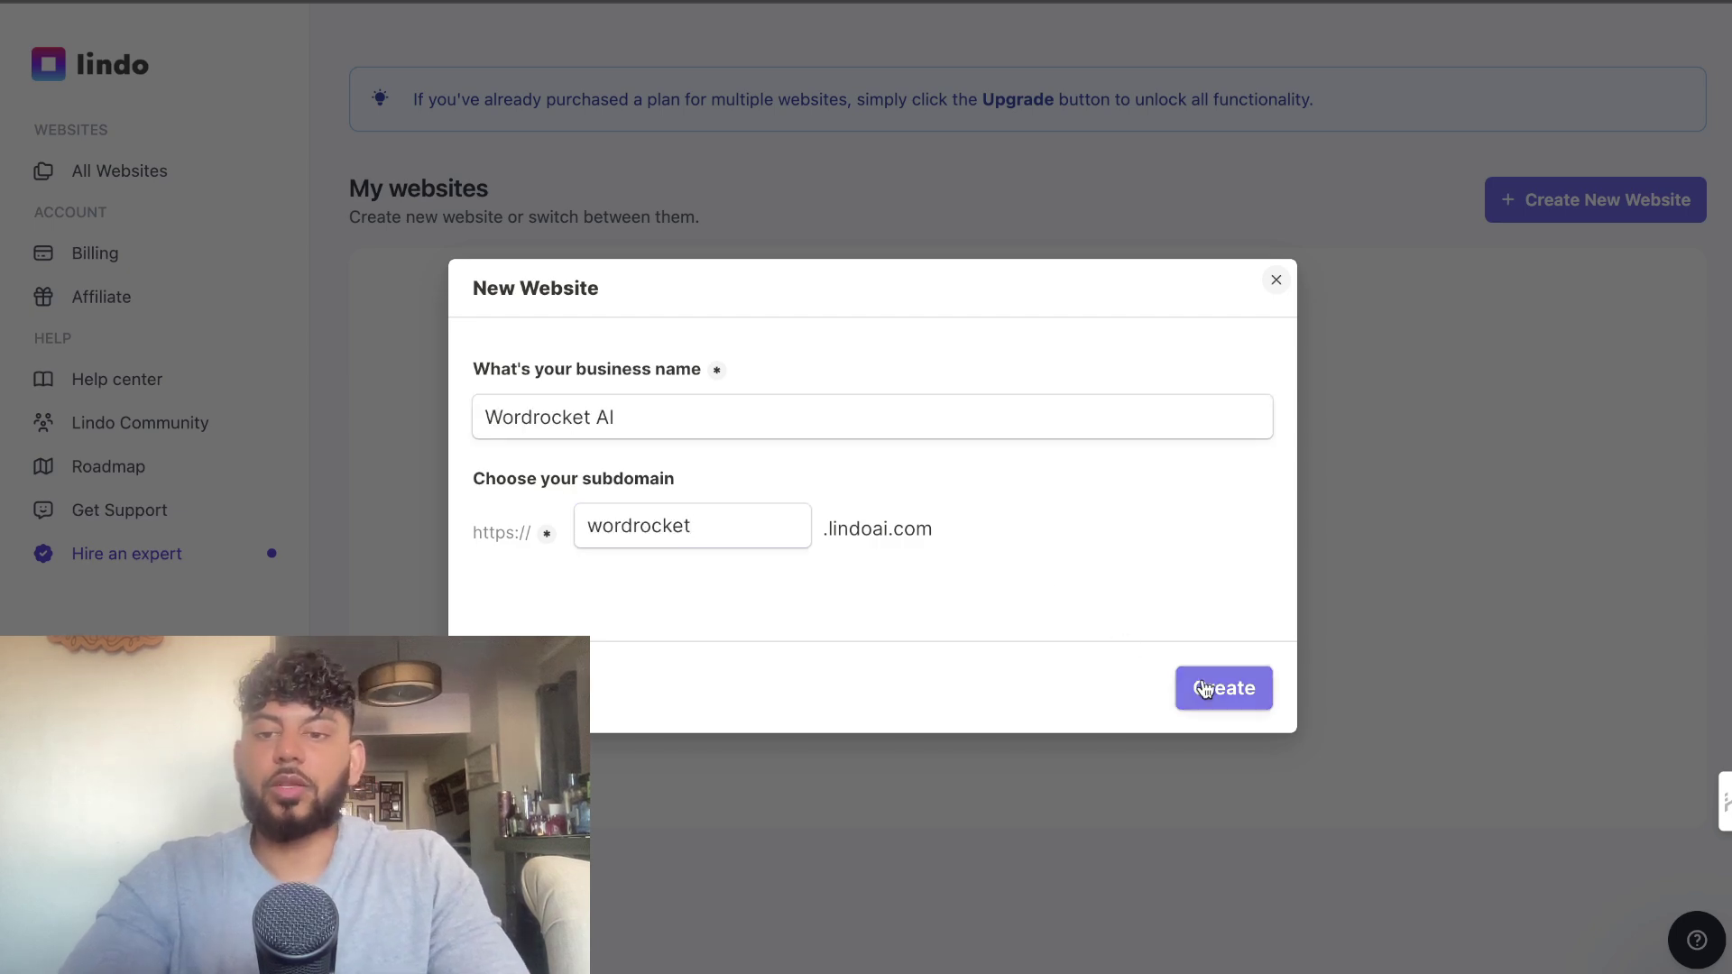
{"action": "left_click", "coordinate": [1209, 687]}
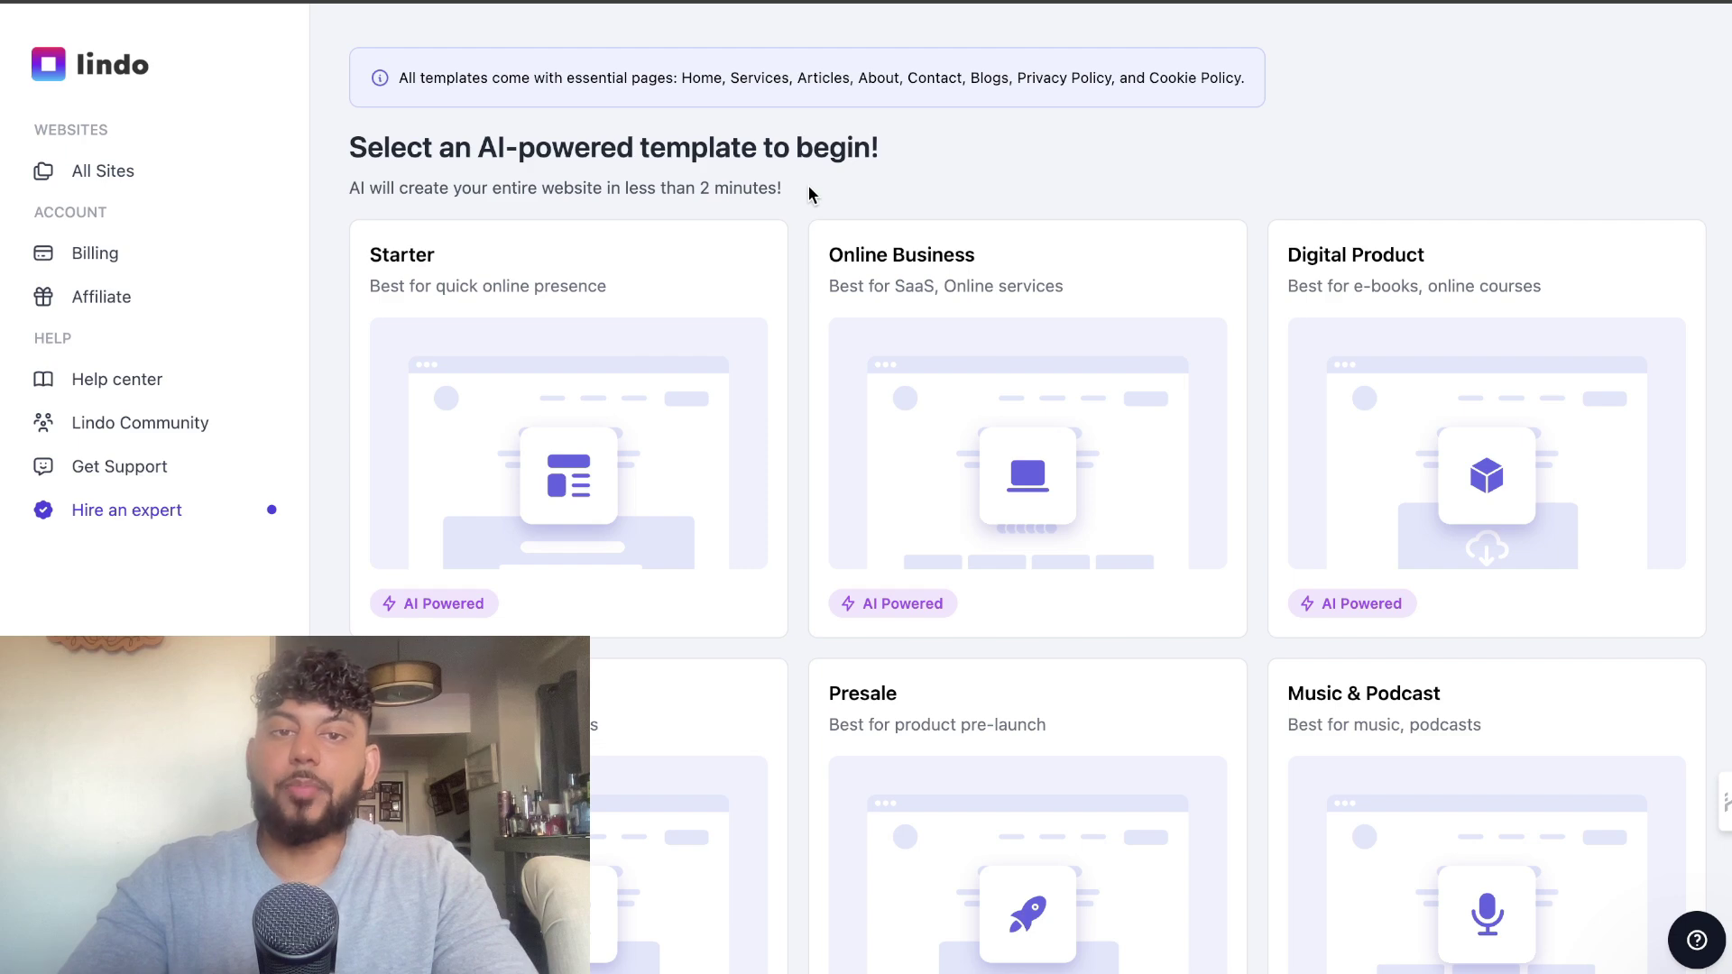
Step: Paste the WordRocket AI product description into Copilot and generate the site
{"action": "scroll", "coordinate": [809, 194], "scroll_direction": "down", "scroll_amount": 5}
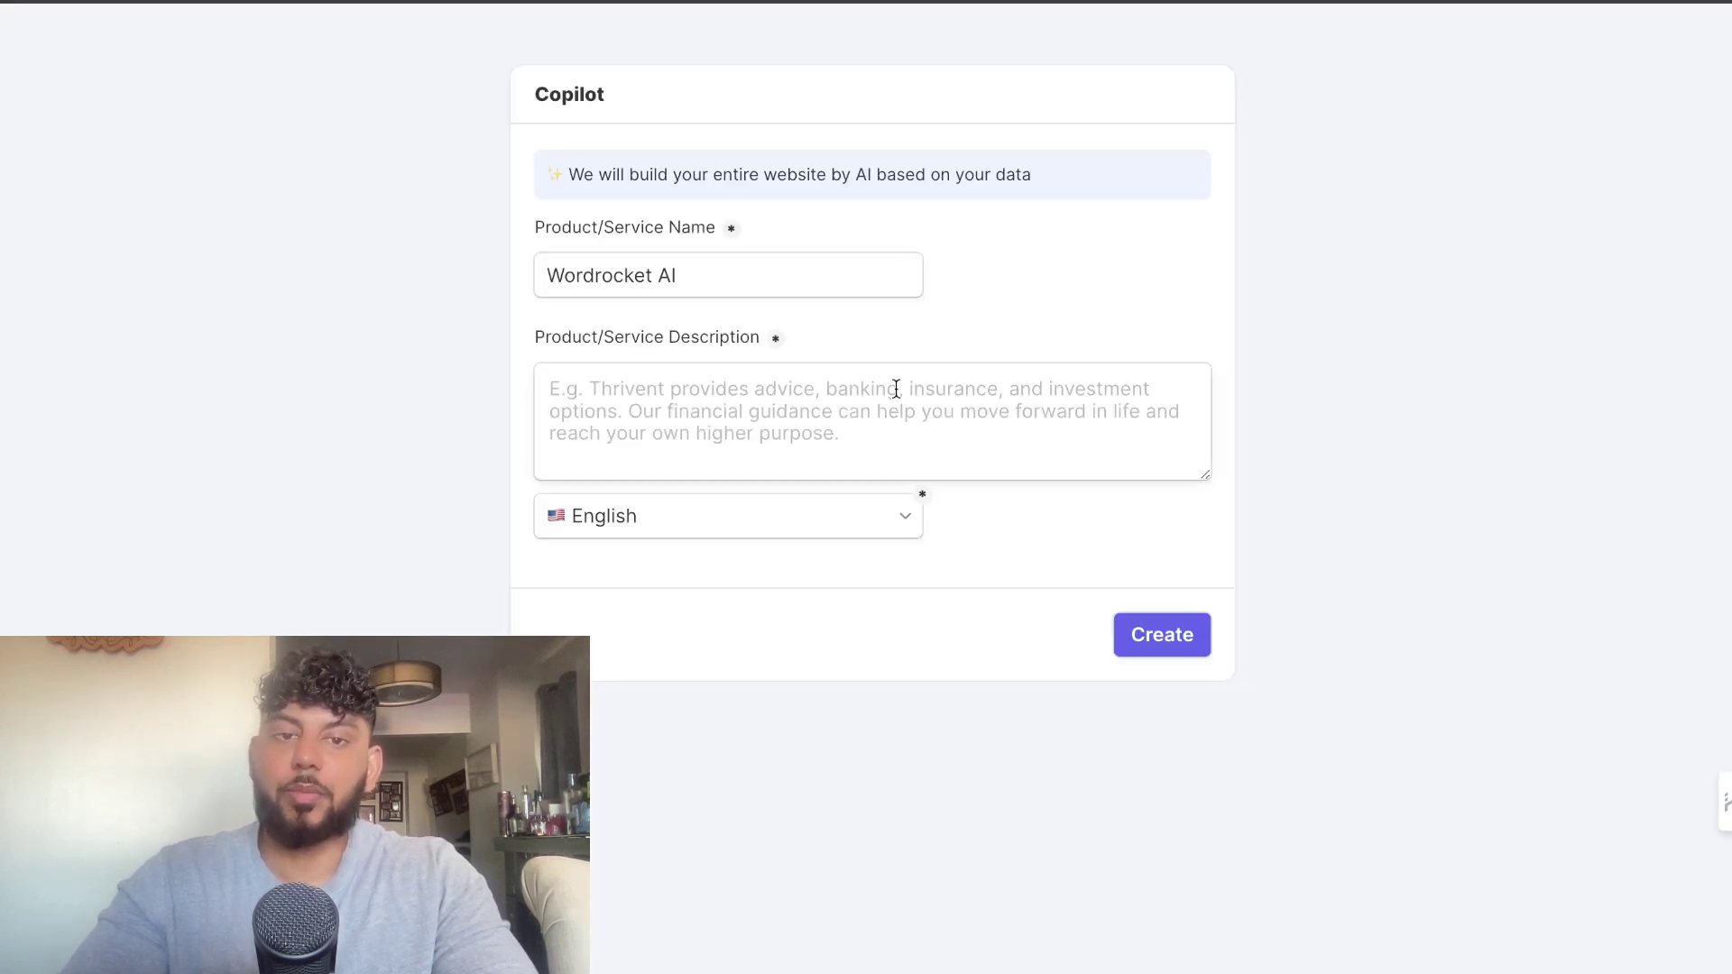
{"action": "left_click", "coordinate": [888, 384]}
{"action": "type", "text": "WordRocket AI transforms your ideas into compelling, SEO-optimized blog posts and articles at lightning speed. Say goodbye to writer's block and hello to high-quality, engaging content that resonates with your audience and search engines alike."}
{"action": "left_click", "coordinate": [1162, 634]}
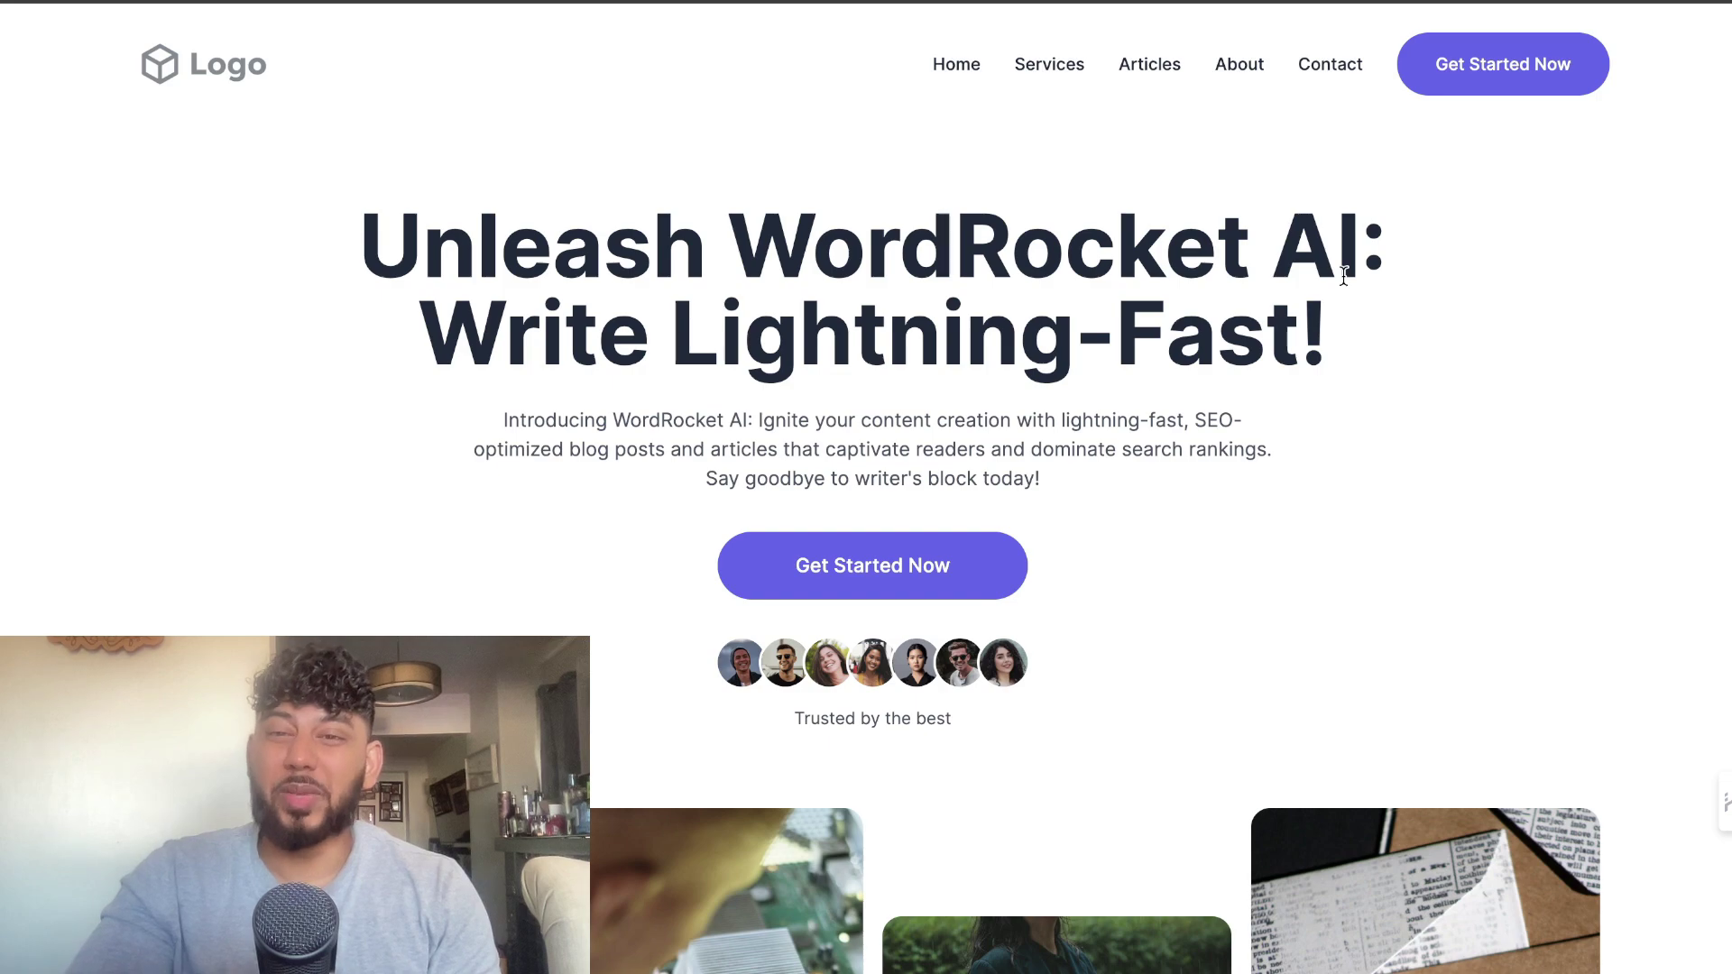
Step: Scroll through the WordRocket AI site's FAQ cards and stats banner, then back to the hero
{"action": "scroll", "coordinate": [1343, 275], "scroll_direction": "down", "scroll_amount": 10}
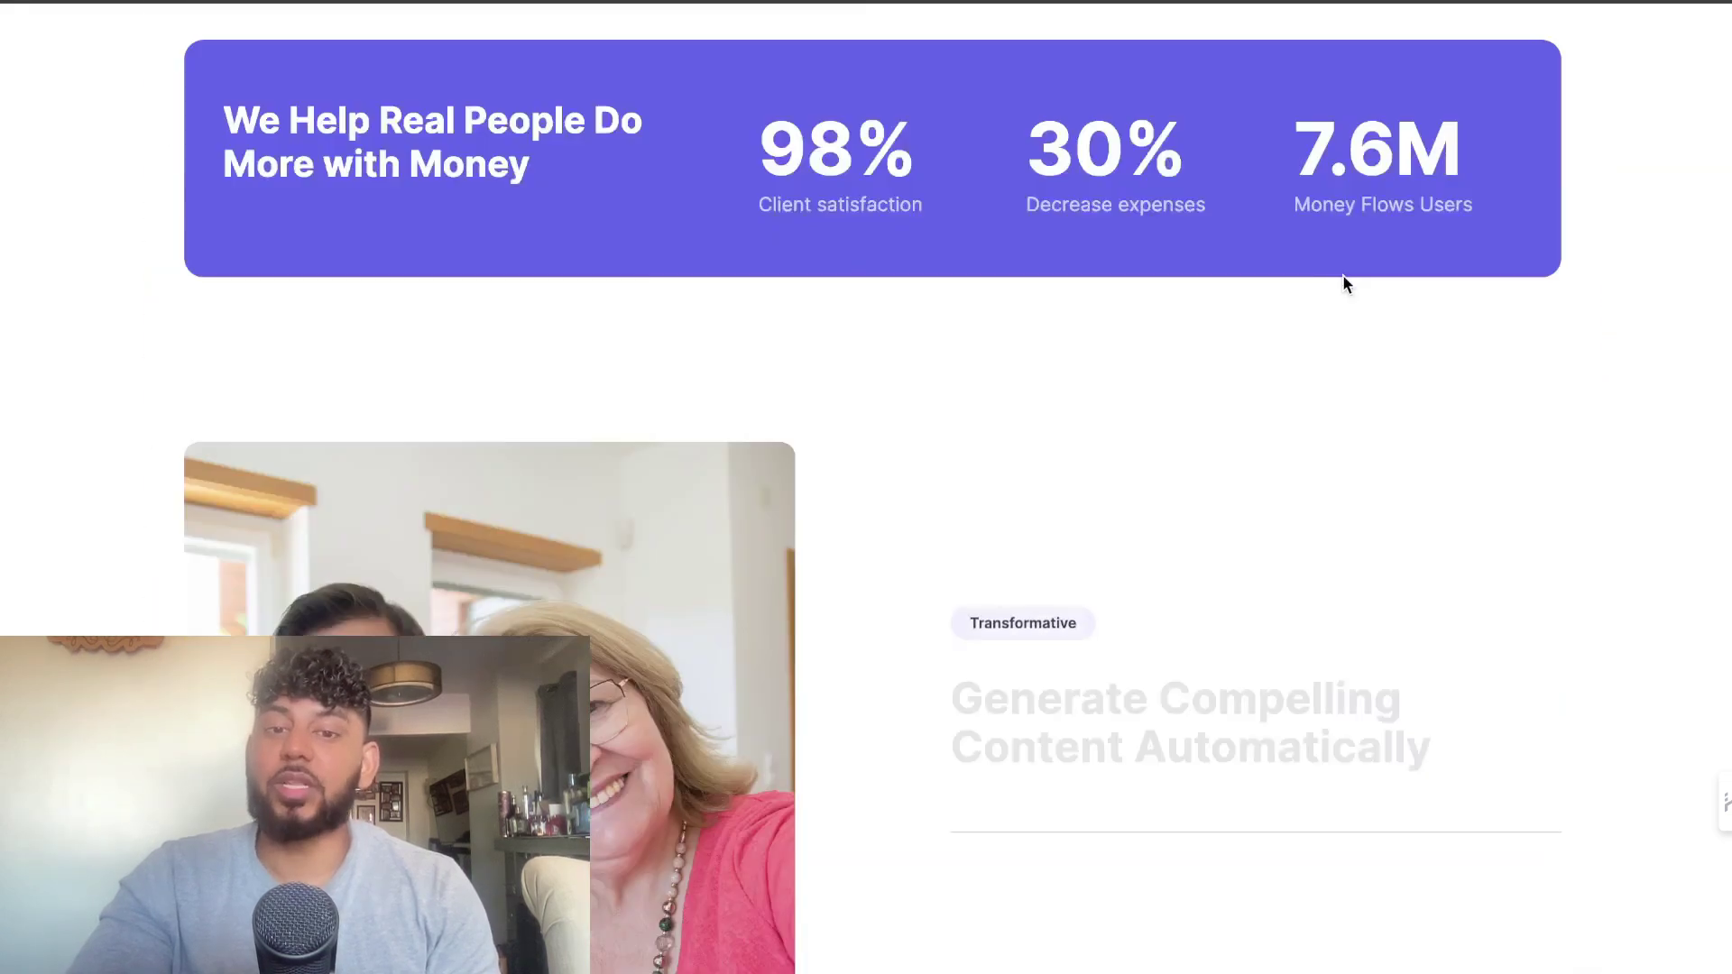
{"action": "scroll", "coordinate": [1344, 283], "scroll_direction": "down", "scroll_amount": 20}
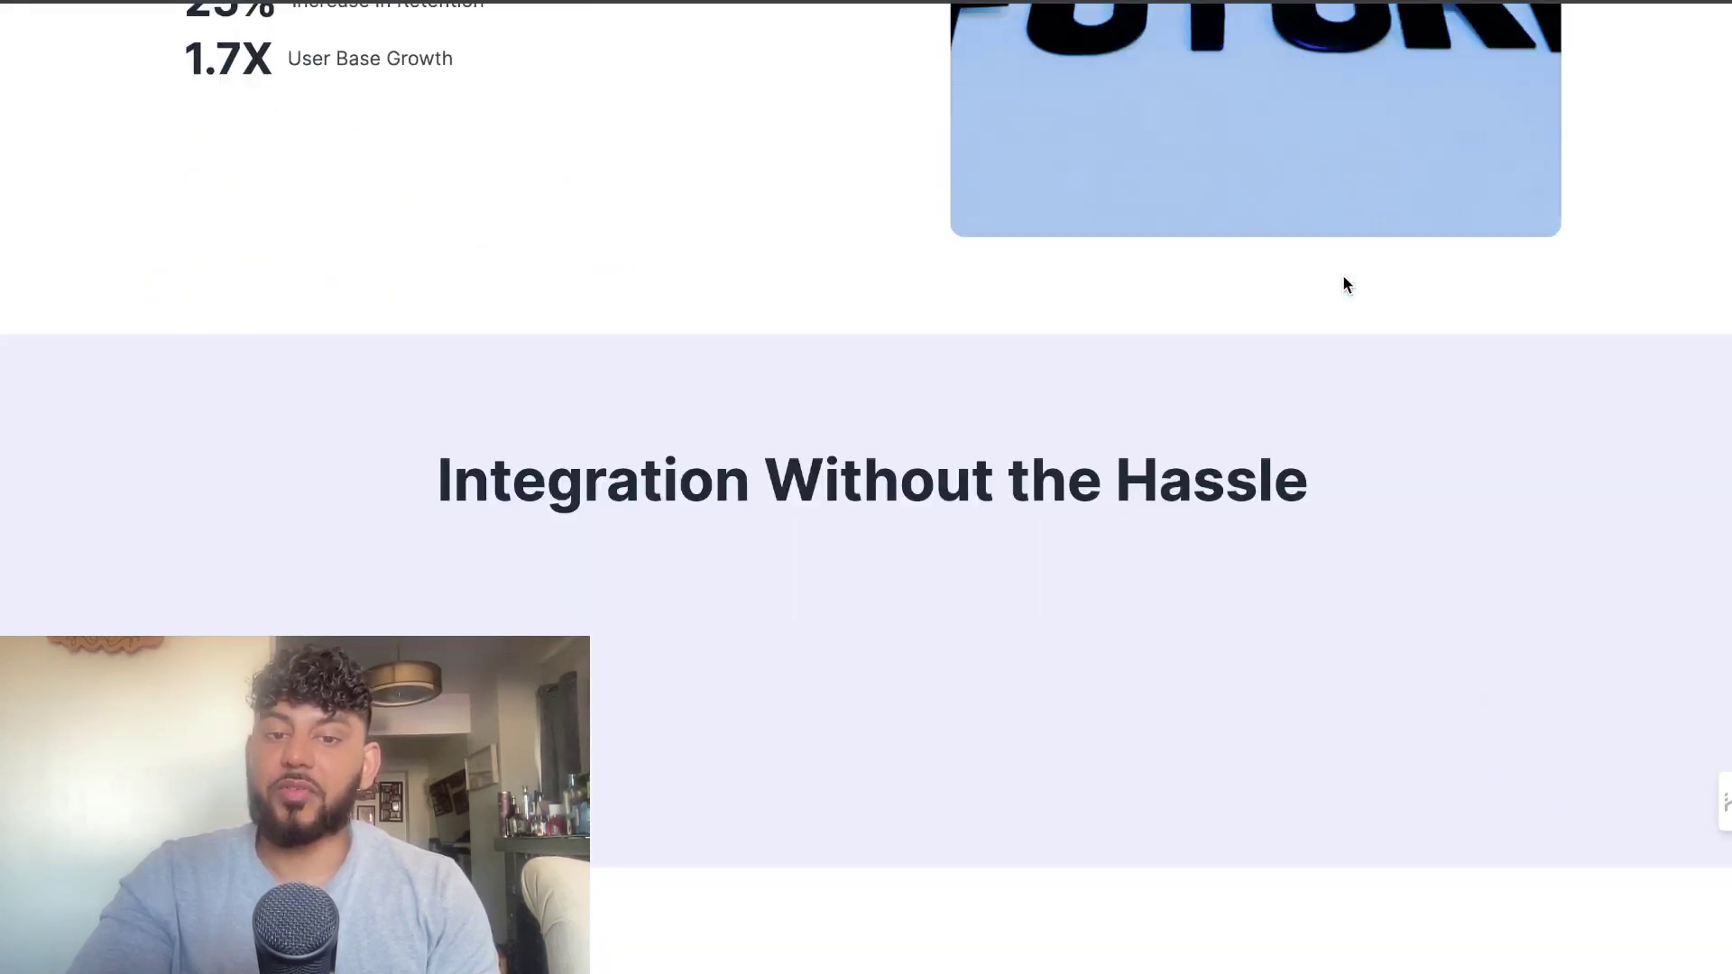
{"action": "scroll", "coordinate": [1343, 283], "scroll_direction": "down", "scroll_amount": 7}
{"action": "scroll", "coordinate": [1122, 393], "scroll_direction": "down", "scroll_amount": 2}
{"action": "scroll", "coordinate": [1123, 393], "scroll_direction": "down", "scroll_amount": 8}
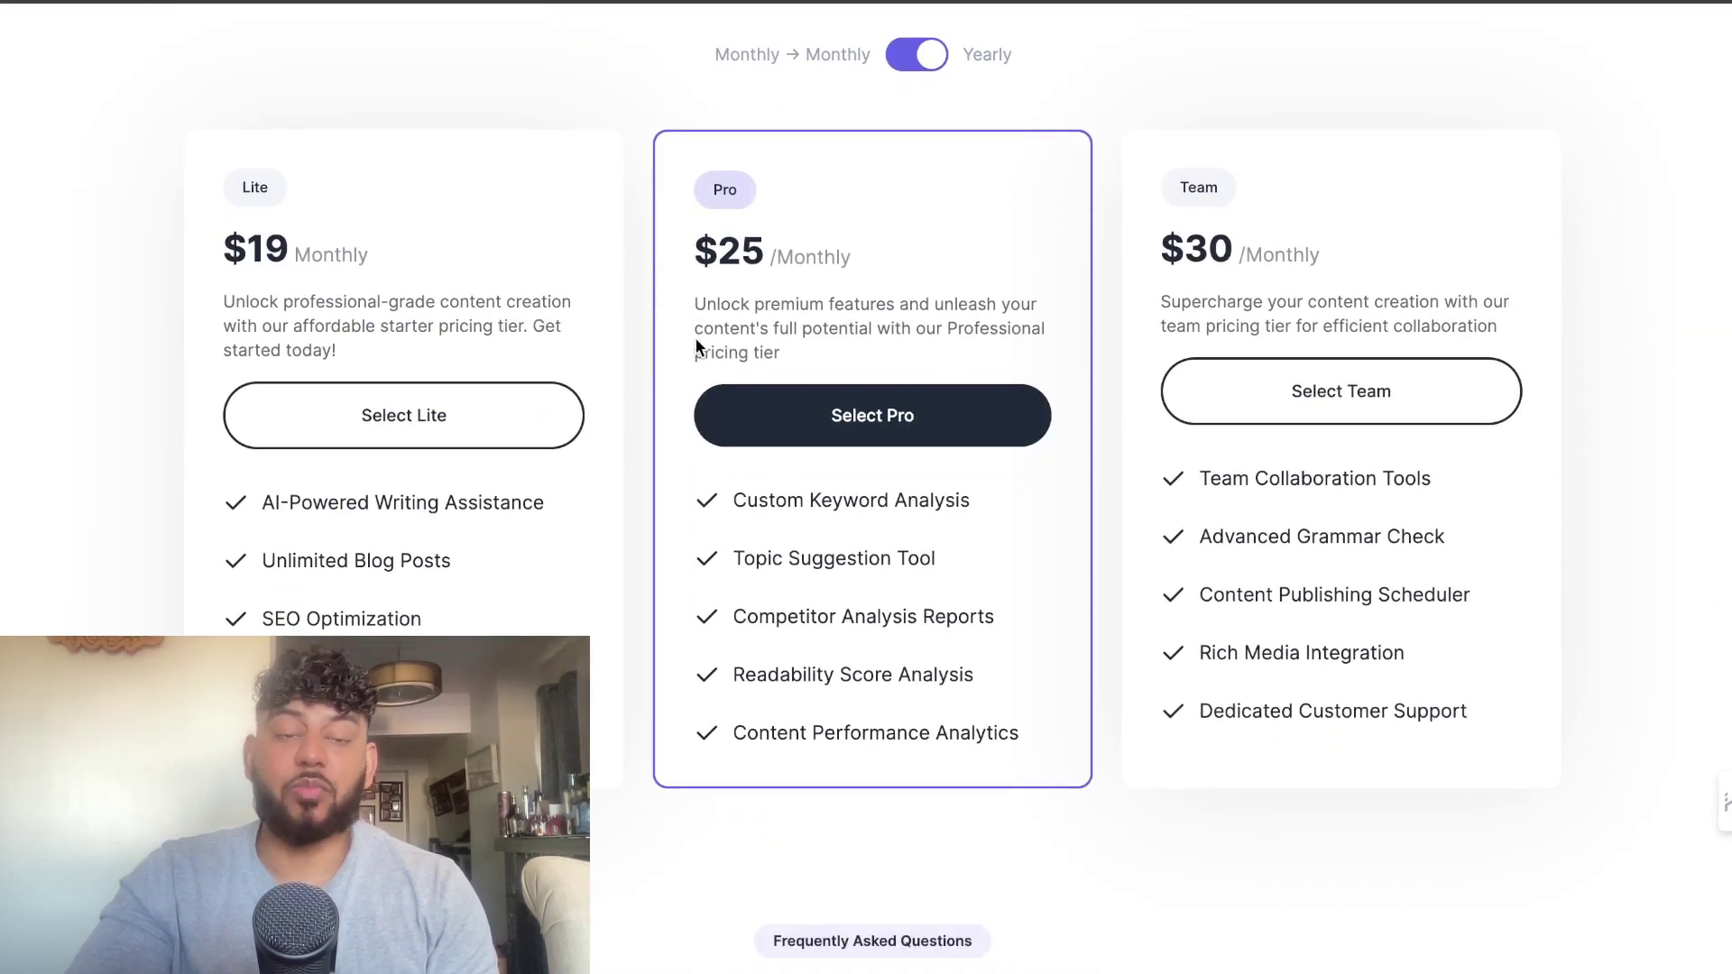
{"action": "scroll", "coordinate": [870, 318], "scroll_direction": "up", "scroll_amount": 2}
{"action": "scroll", "coordinate": [1031, 320], "scroll_direction": "down", "scroll_amount": 4}
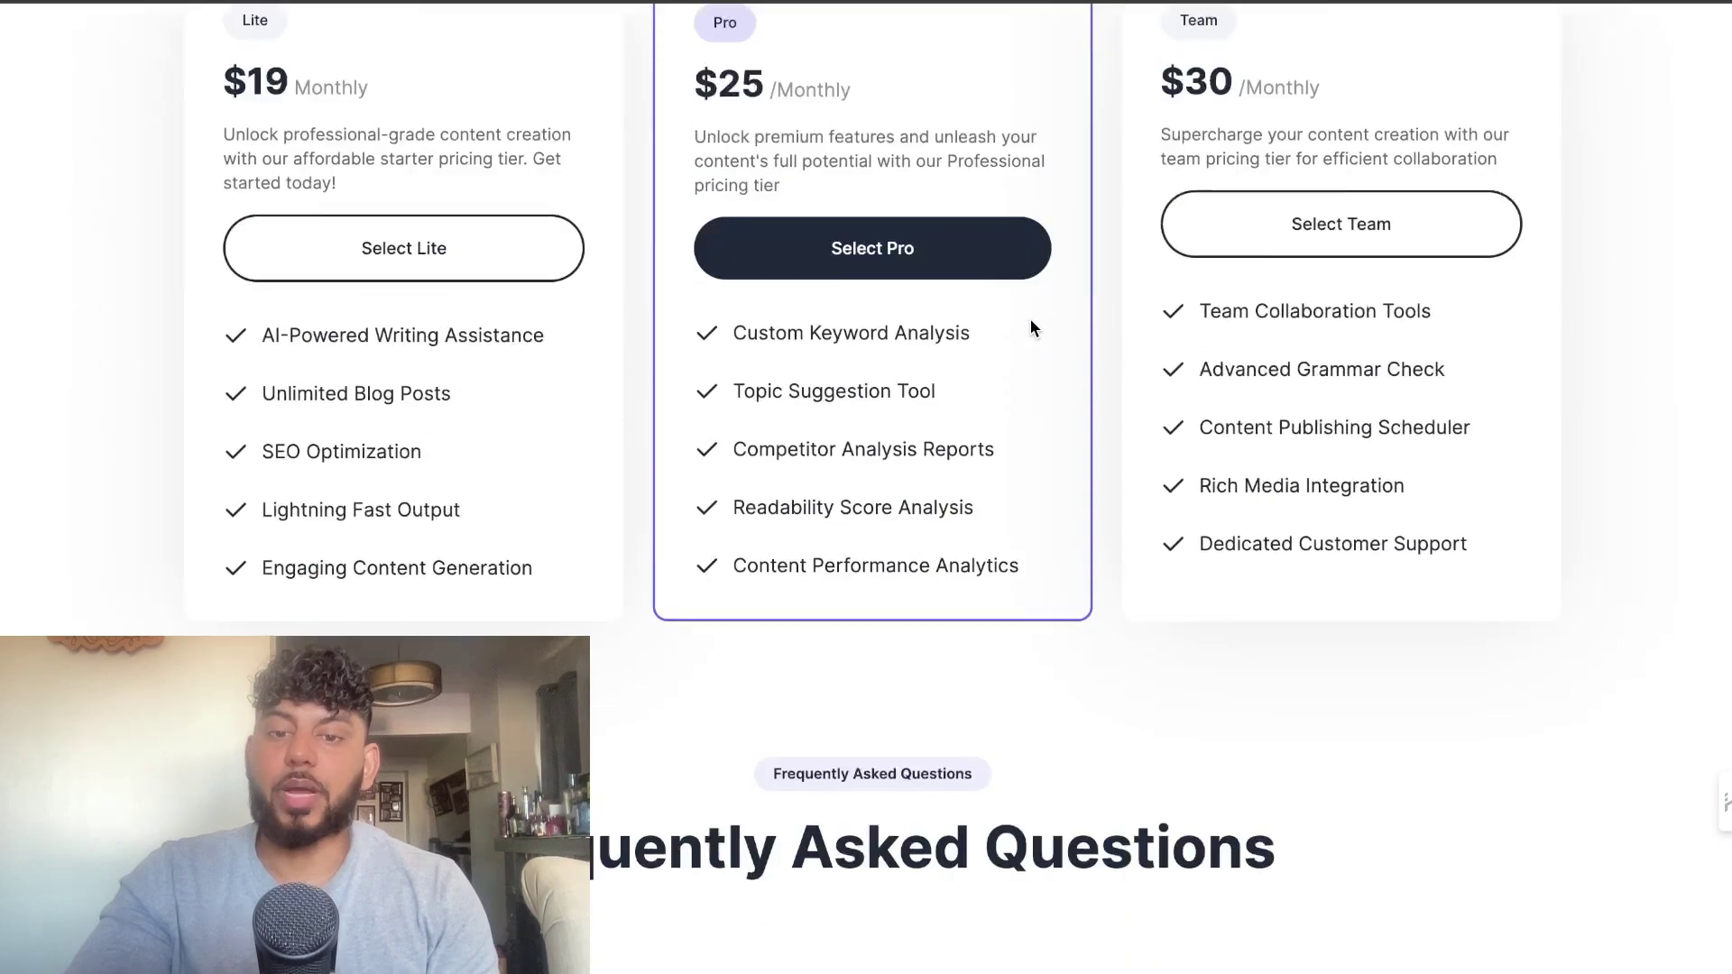
{"action": "scroll", "coordinate": [1031, 327], "scroll_direction": "down", "scroll_amount": 10}
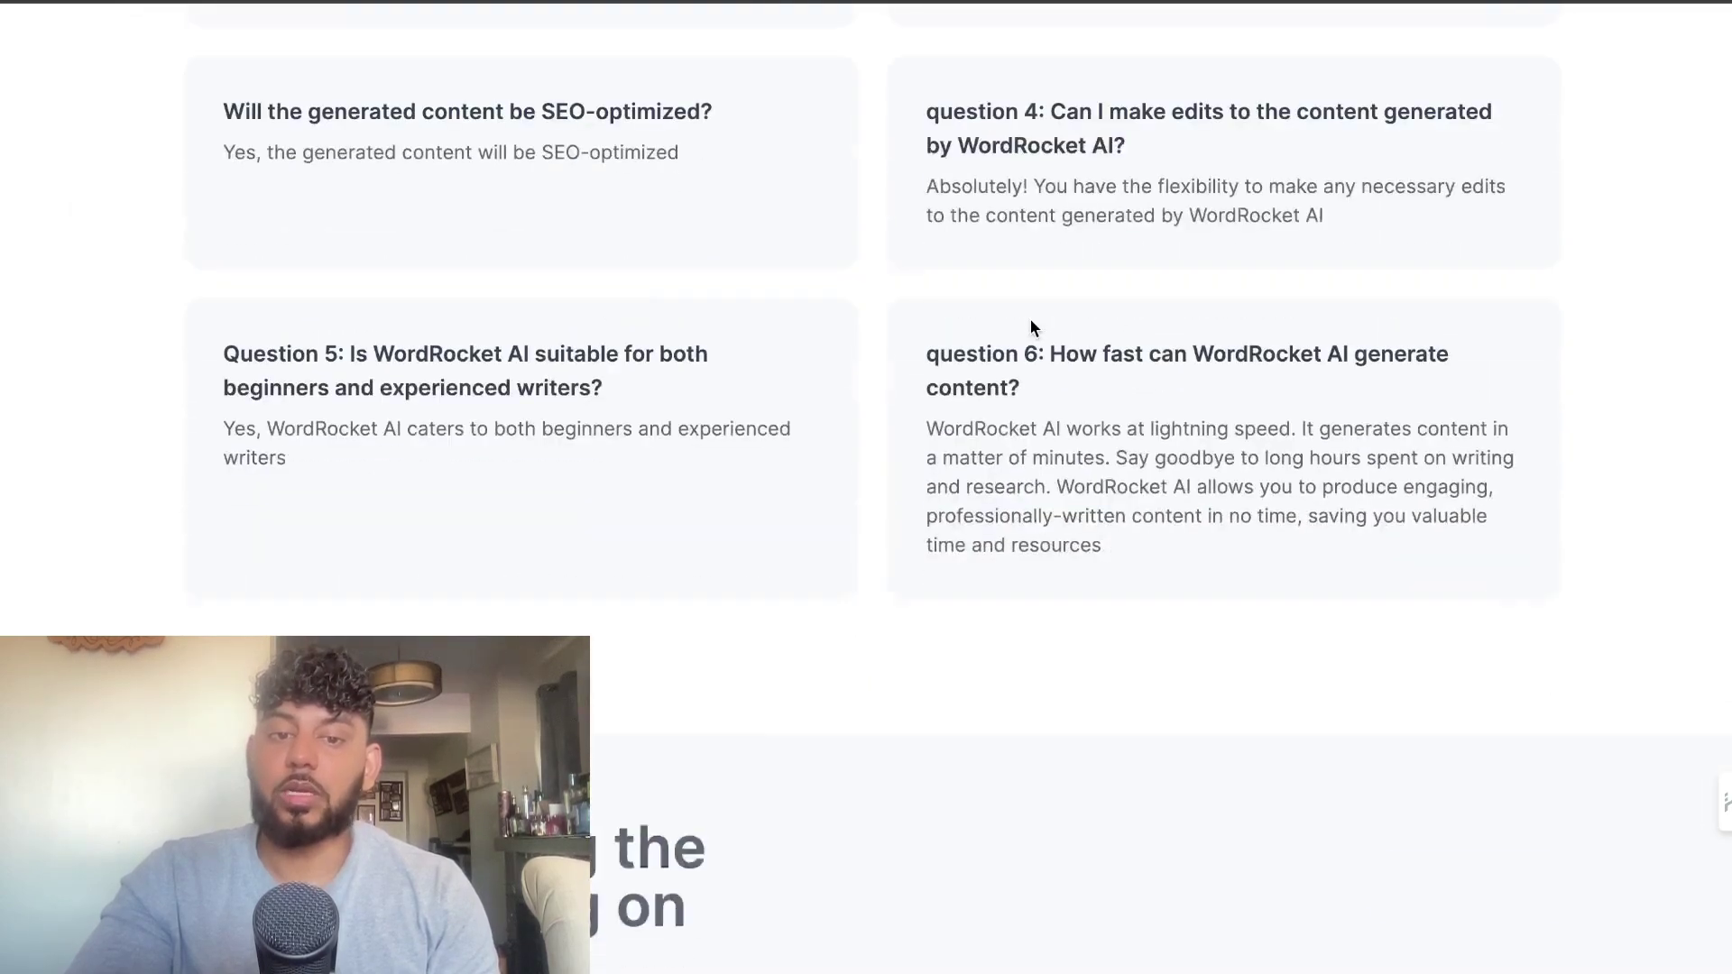
{"action": "scroll", "coordinate": [1030, 318], "scroll_direction": "down", "scroll_amount": 5}
{"action": "scroll", "coordinate": [1030, 318], "scroll_direction": "up", "scroll_amount": 15}
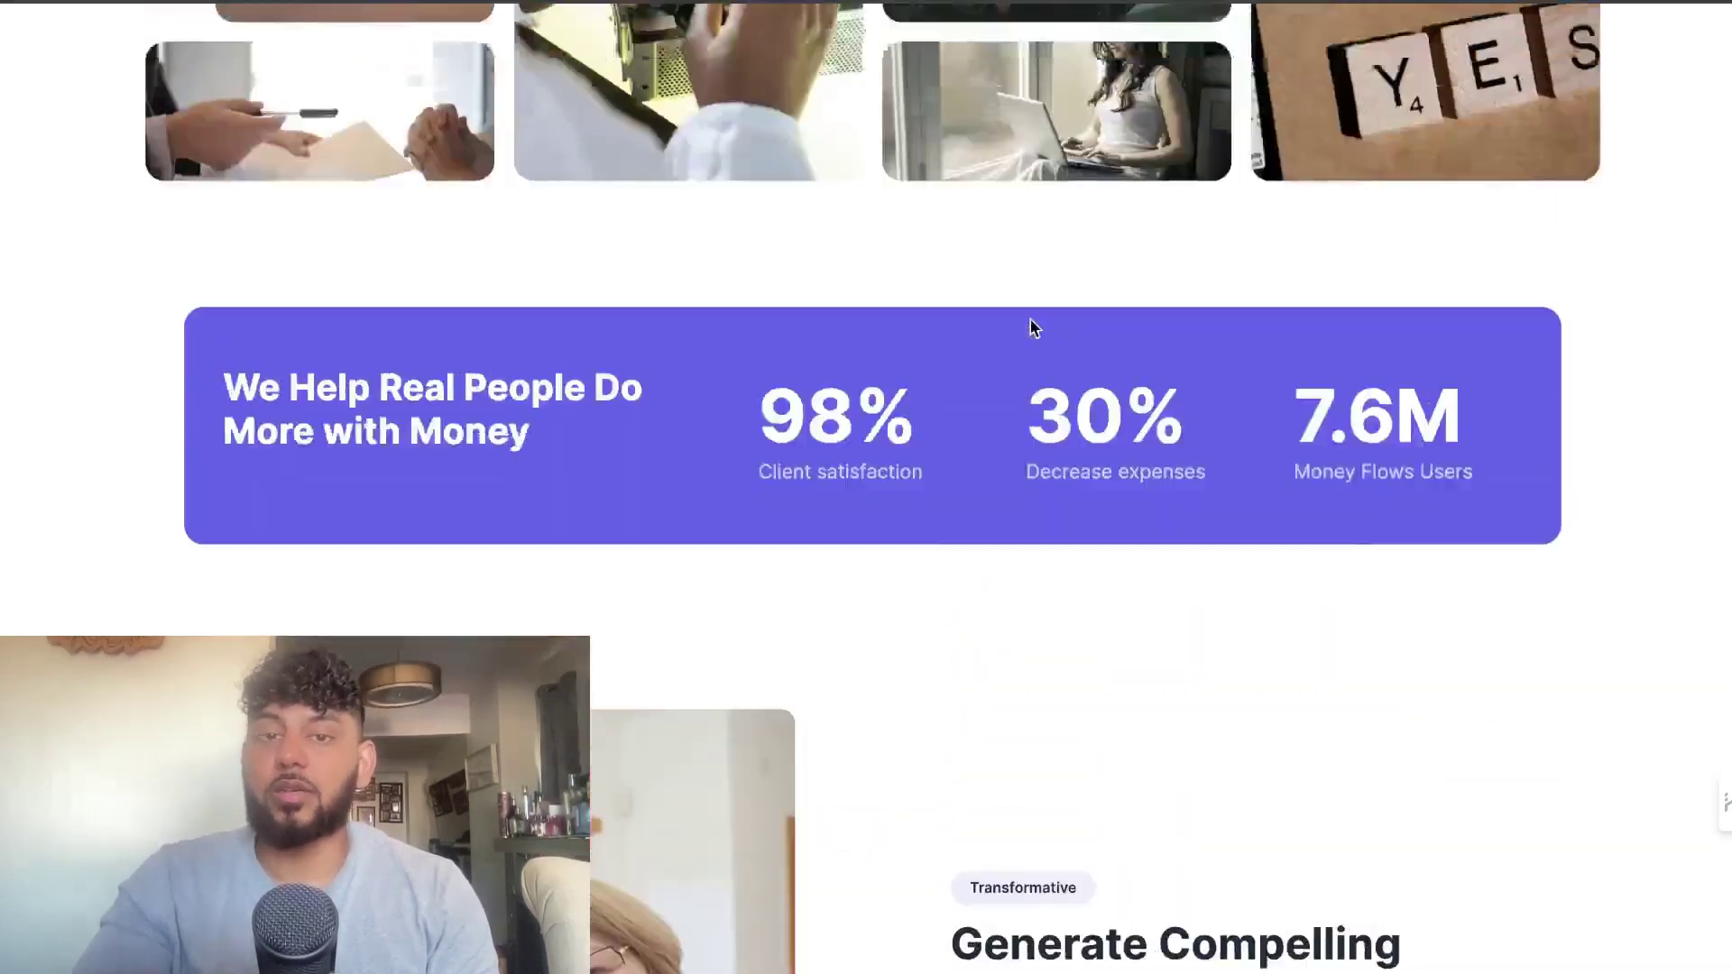
{"action": "scroll", "coordinate": [1030, 317], "scroll_direction": "up", "scroll_amount": 10}
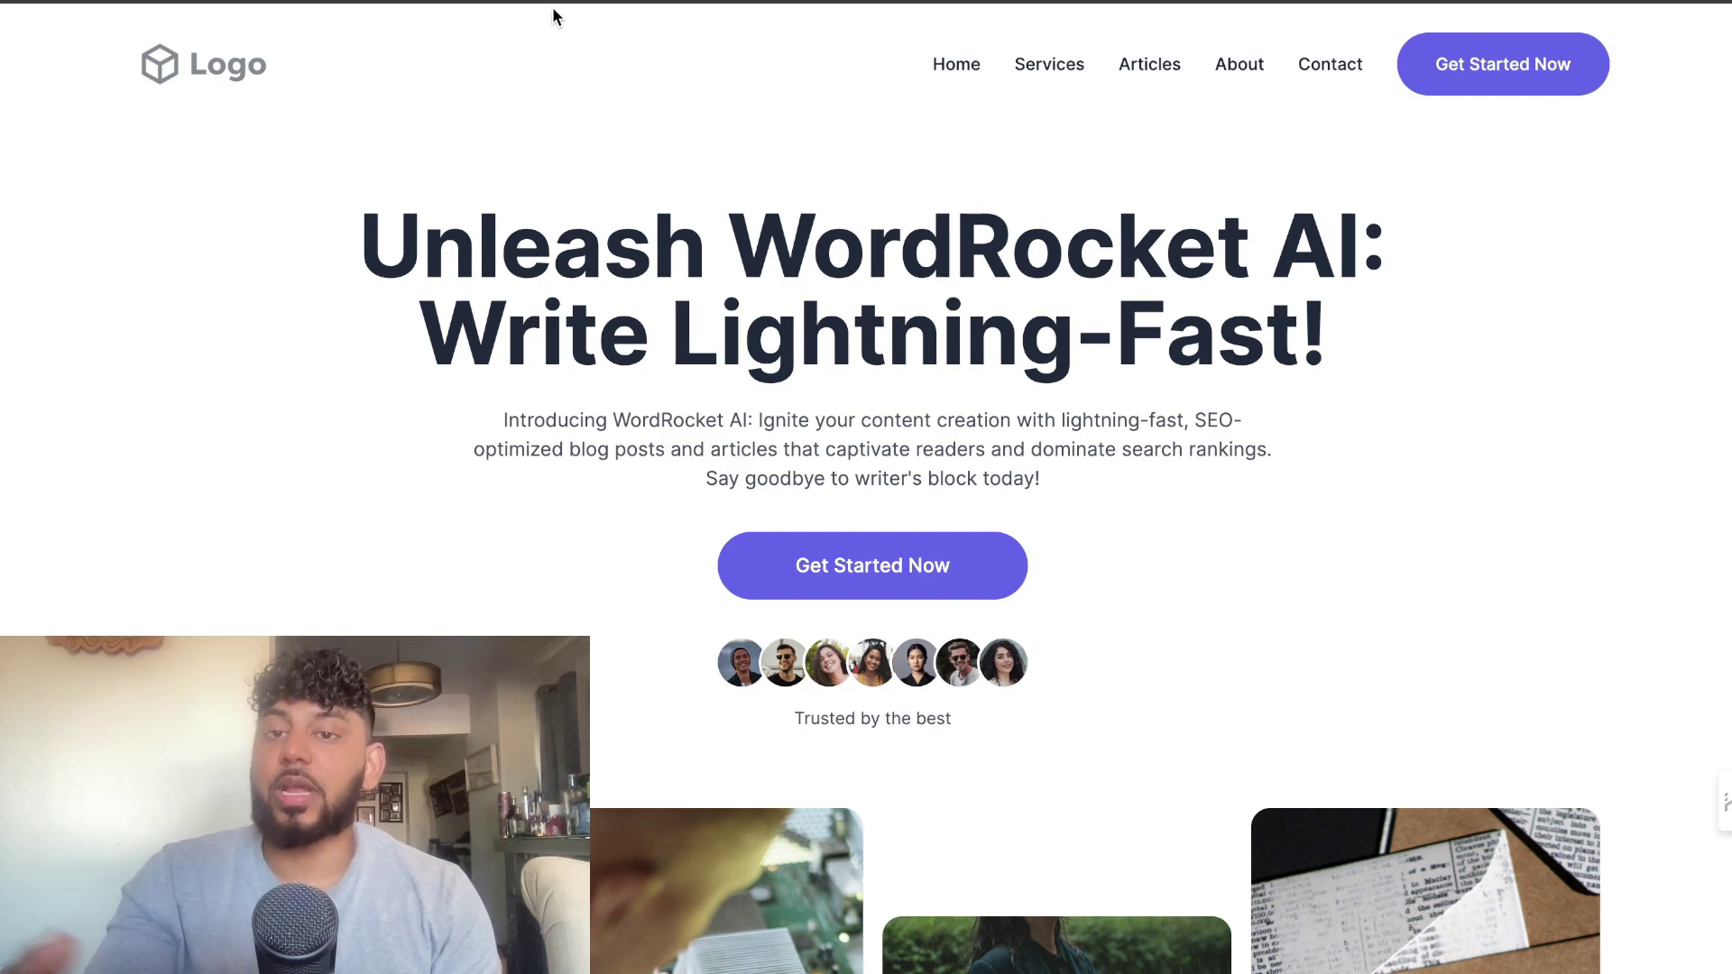
Step: Browse the WordRocket AI Services and Articles pages, scrolling through each
{"action": "left_click", "coordinate": [1063, 68]}
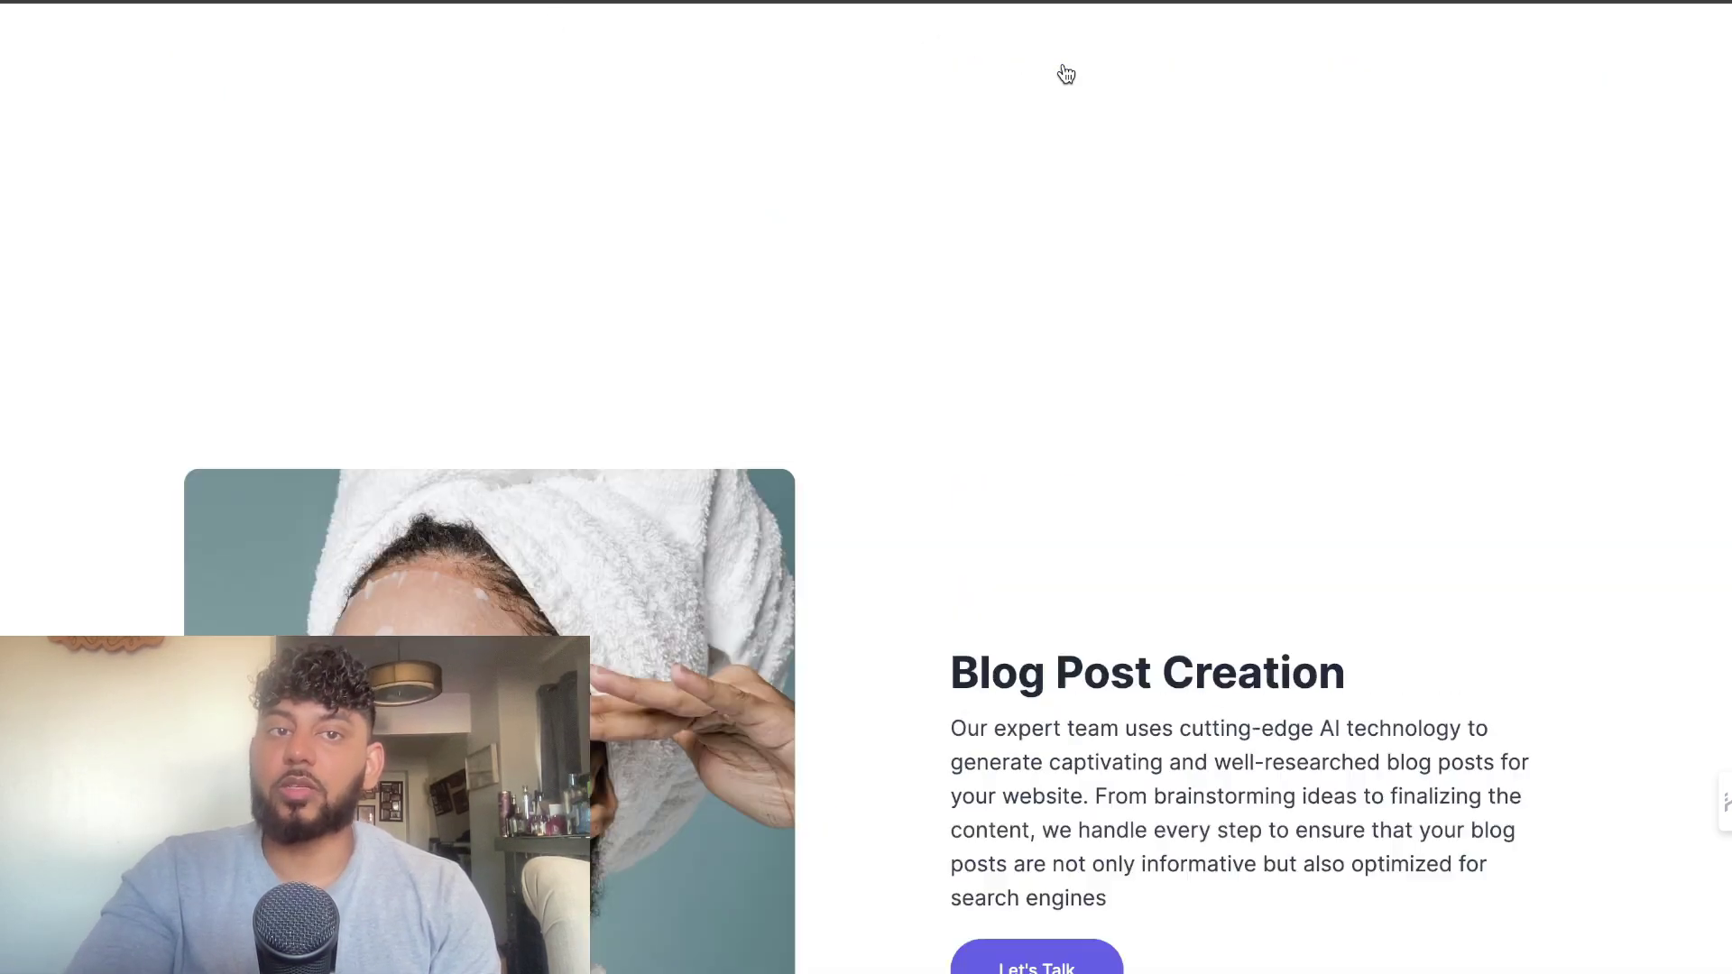
{"action": "scroll", "coordinate": [1110, 253], "scroll_direction": "down", "scroll_amount": 15}
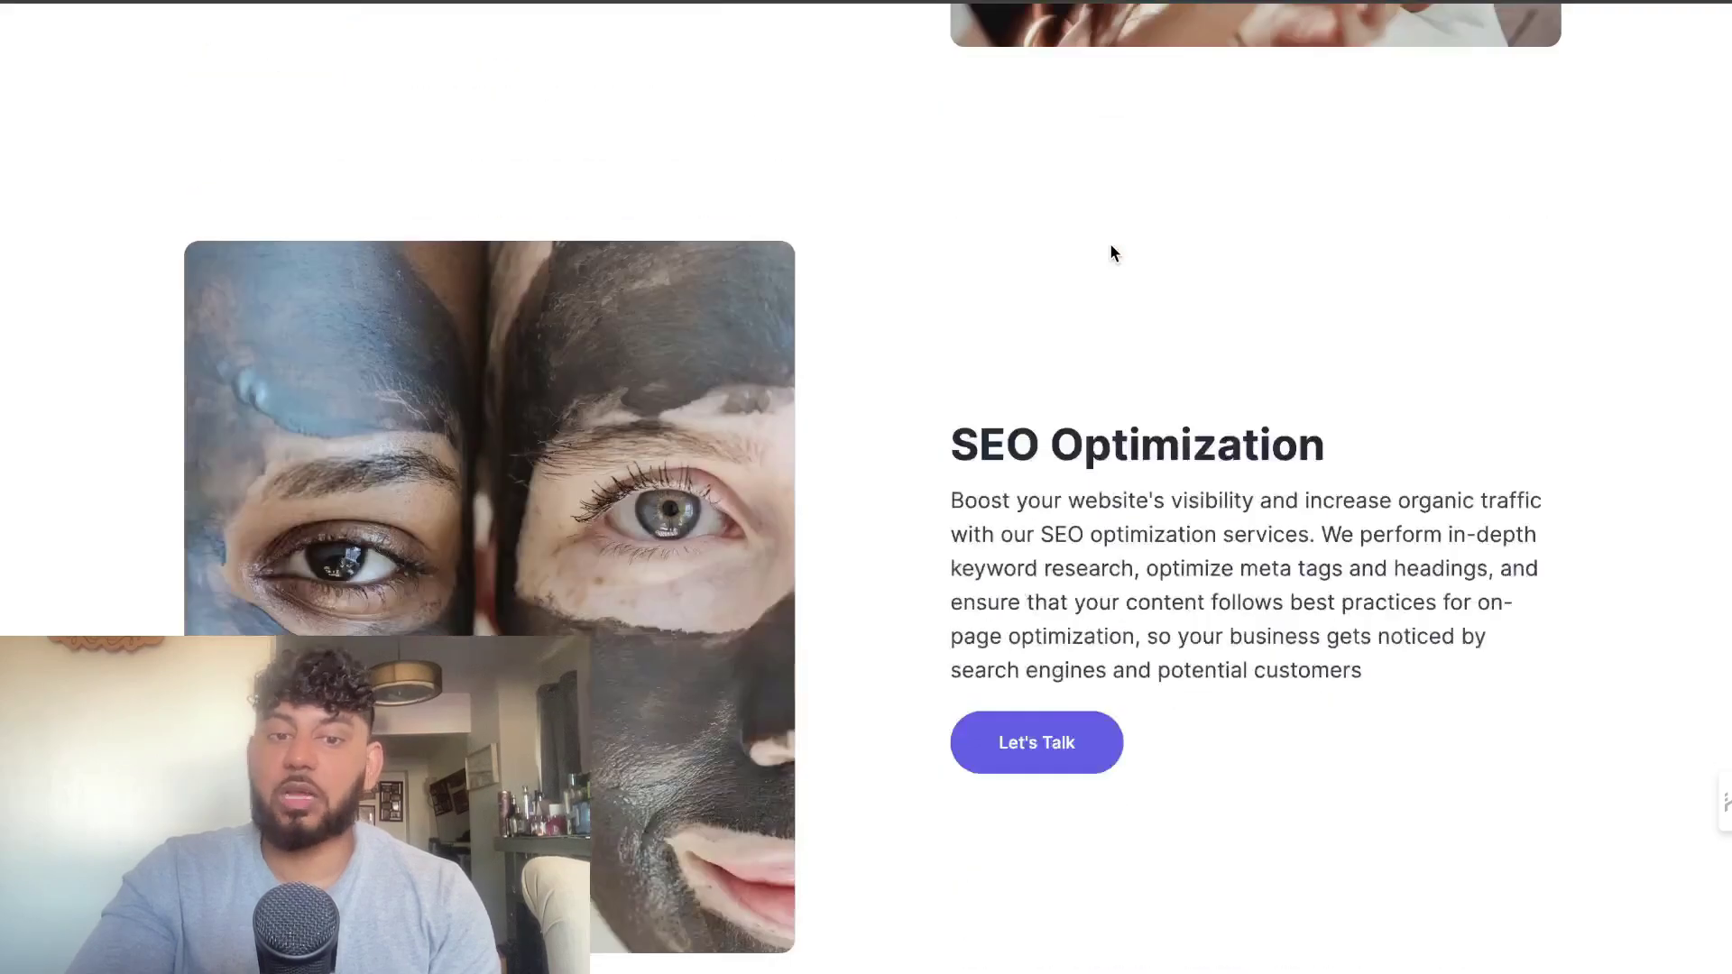
{"action": "scroll", "coordinate": [1110, 241], "scroll_direction": "down", "scroll_amount": 10}
{"action": "scroll", "coordinate": [1110, 249], "scroll_direction": "up", "scroll_amount": 20}
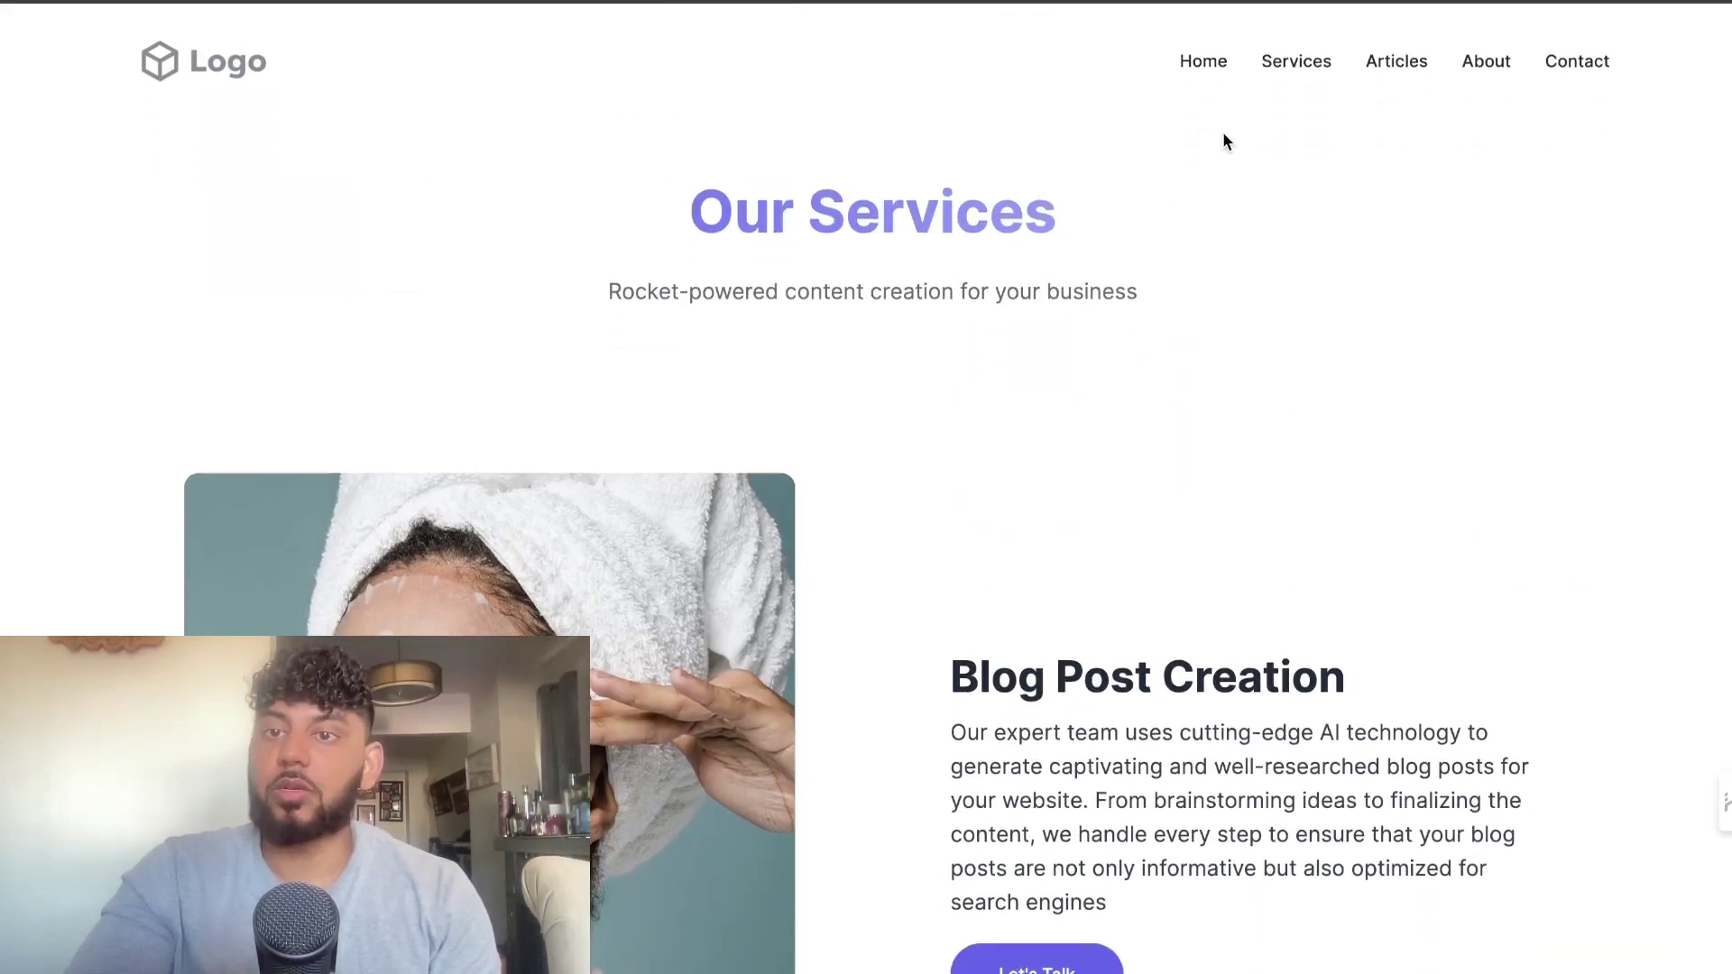
{"action": "left_click", "coordinate": [1387, 66]}
{"action": "scroll", "coordinate": [1322, 266], "scroll_direction": "down", "scroll_amount": 2}
{"action": "scroll", "coordinate": [1320, 268], "scroll_direction": "down", "scroll_amount": 13}
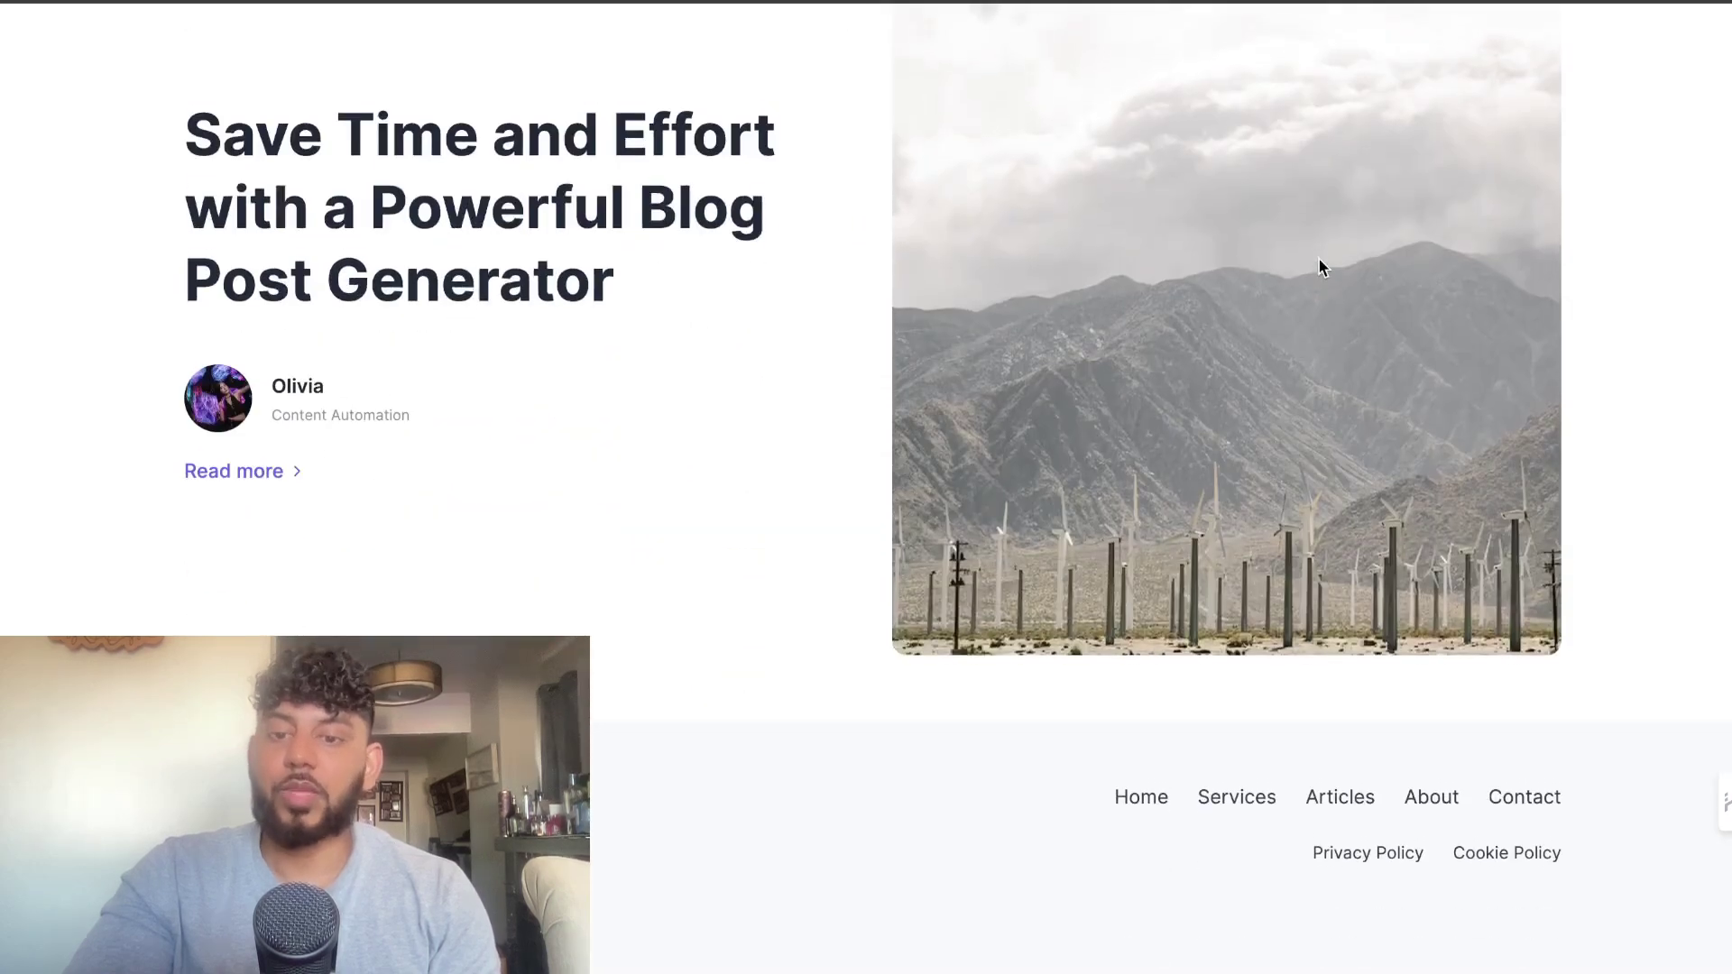
{"action": "scroll", "coordinate": [1320, 268], "scroll_direction": "up", "scroll_amount": 4}
{"action": "scroll", "coordinate": [1320, 268], "scroll_direction": "up", "scroll_amount": 10}
Step: Browse the Contact Us and About Us pages, then return home via the logo
{"action": "left_click", "coordinate": [1556, 60]}
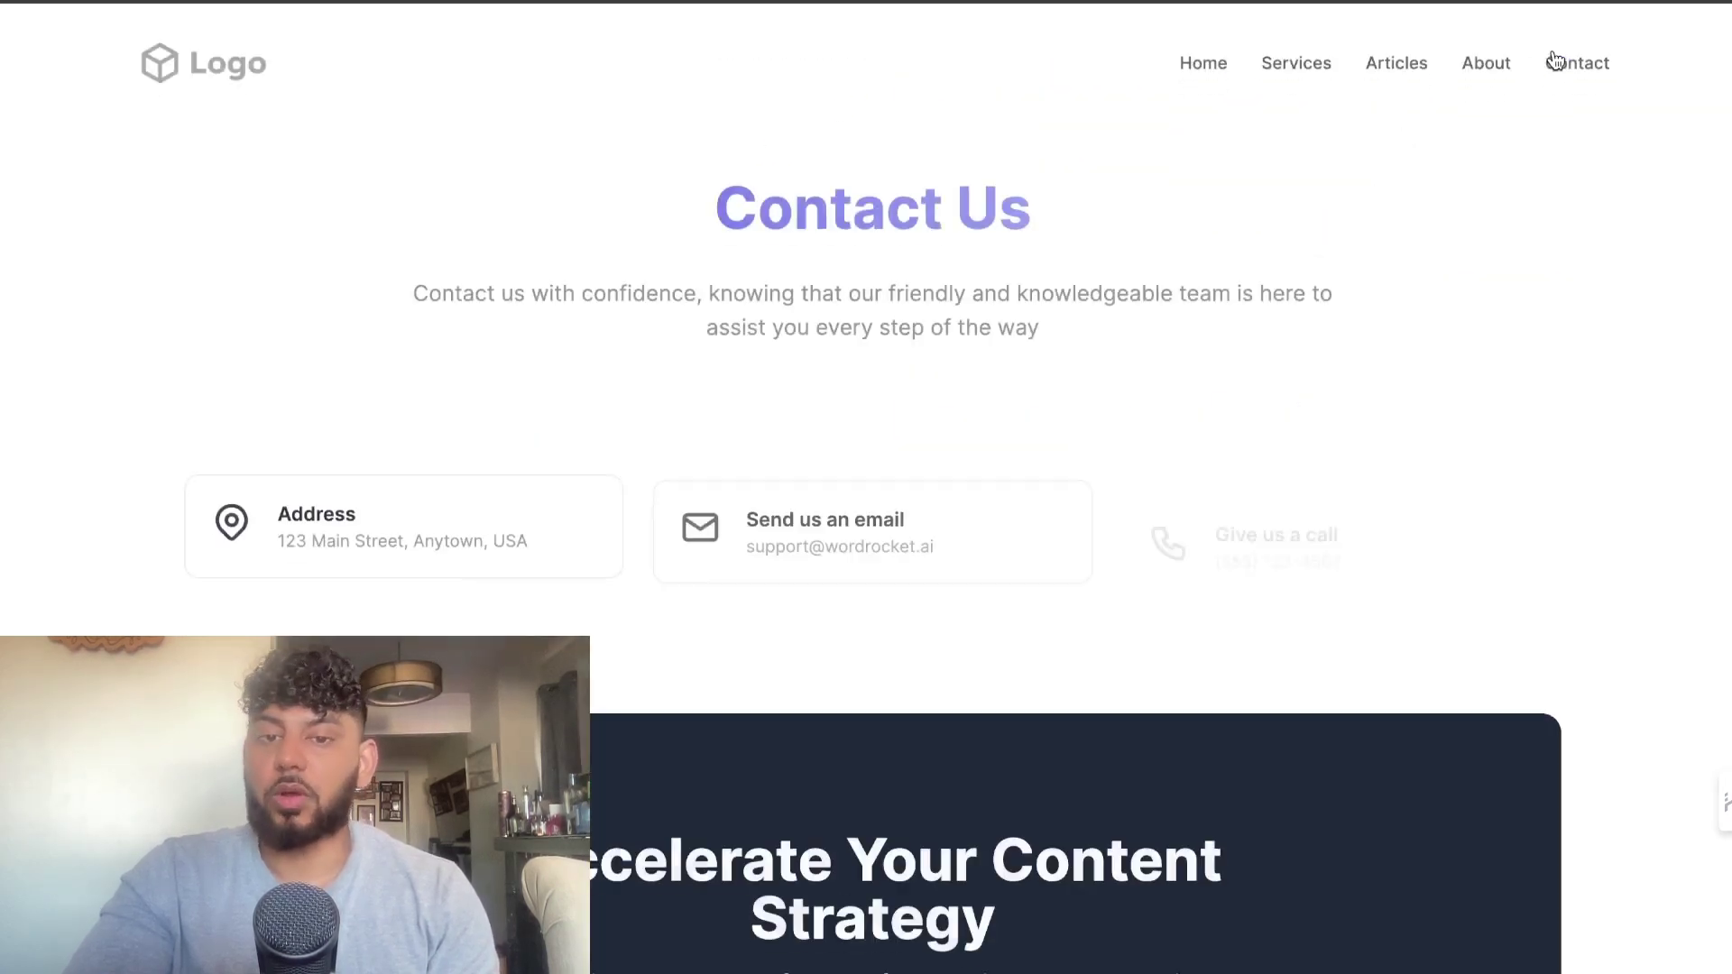
{"action": "scroll", "coordinate": [1400, 216], "scroll_direction": "down", "scroll_amount": 2}
{"action": "scroll", "coordinate": [1400, 216], "scroll_direction": "up", "scroll_amount": 2}
{"action": "left_click", "coordinate": [1491, 78]}
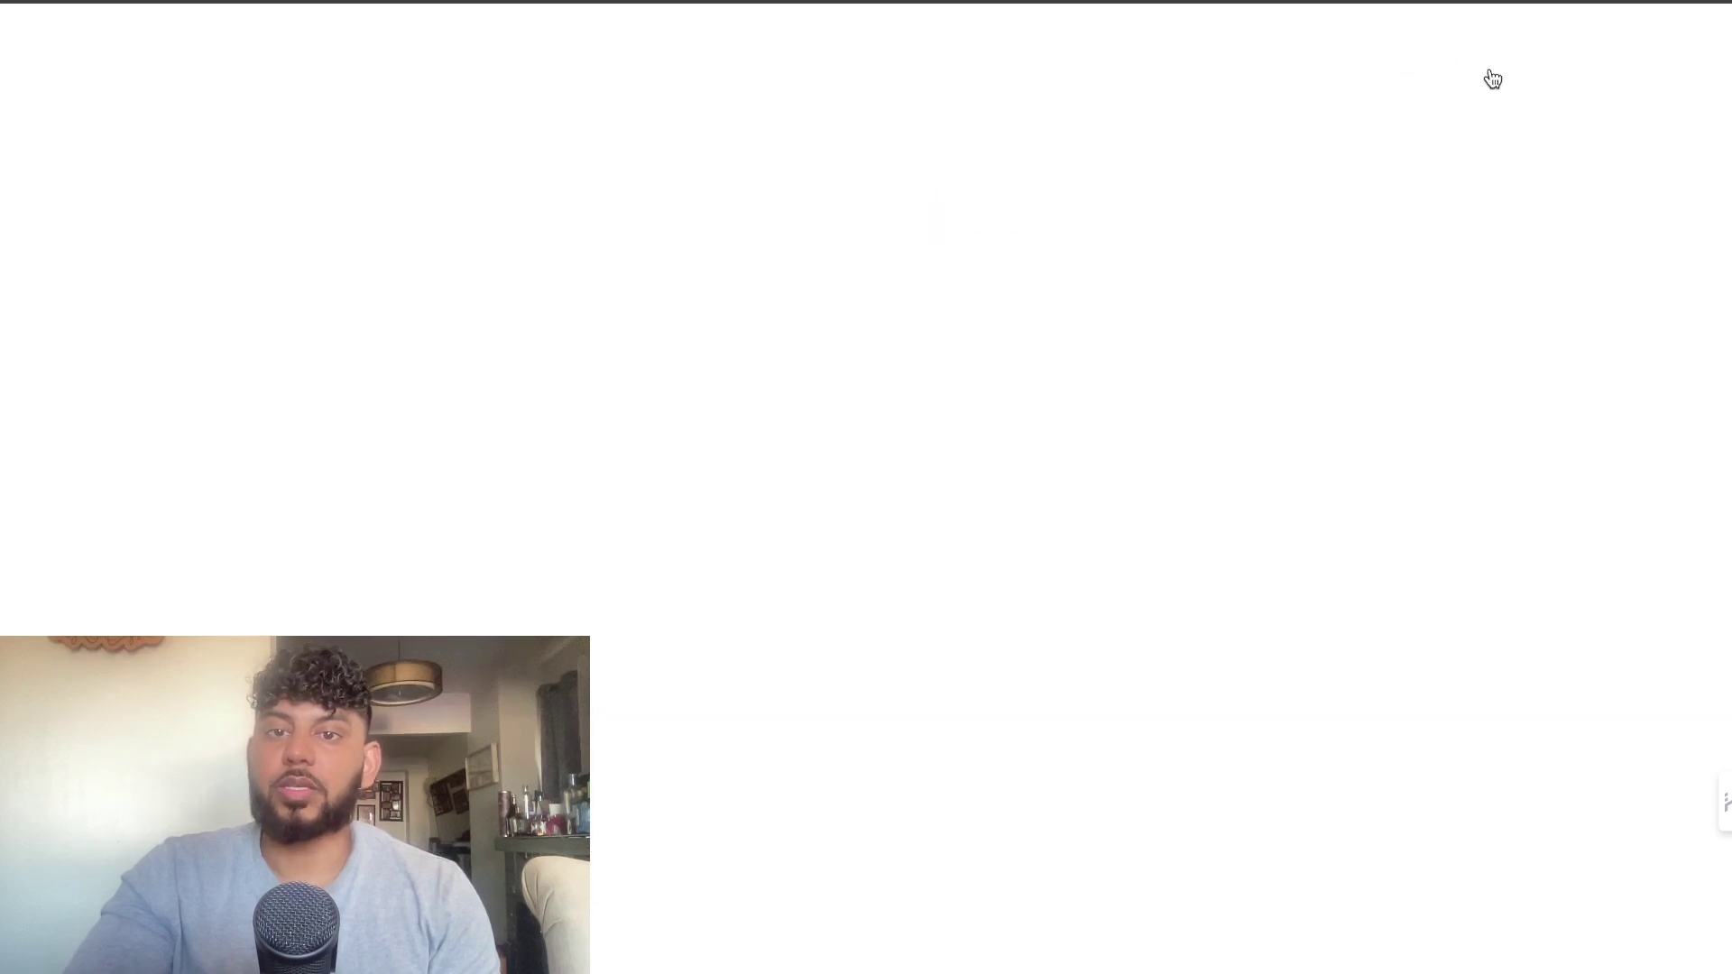
{"action": "scroll", "coordinate": [1339, 205], "scroll_direction": "down", "scroll_amount": 5}
{"action": "scroll", "coordinate": [1339, 205], "scroll_direction": "up", "scroll_amount": 5}
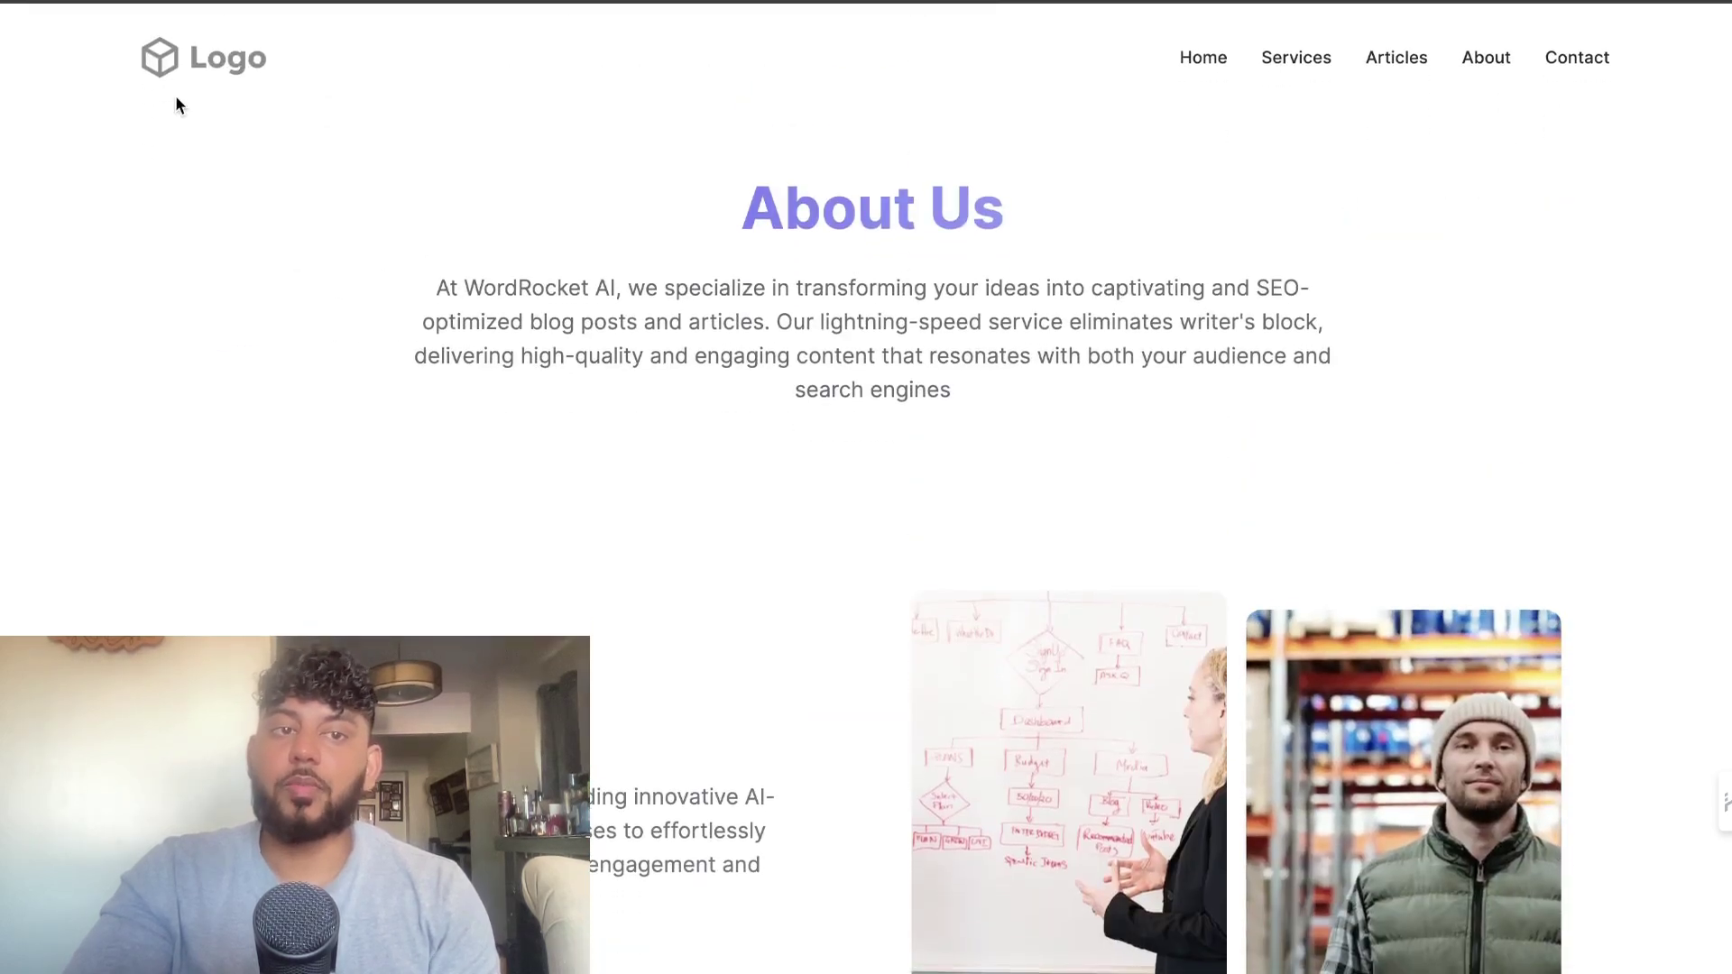
{"action": "left_click", "coordinate": [196, 63]}
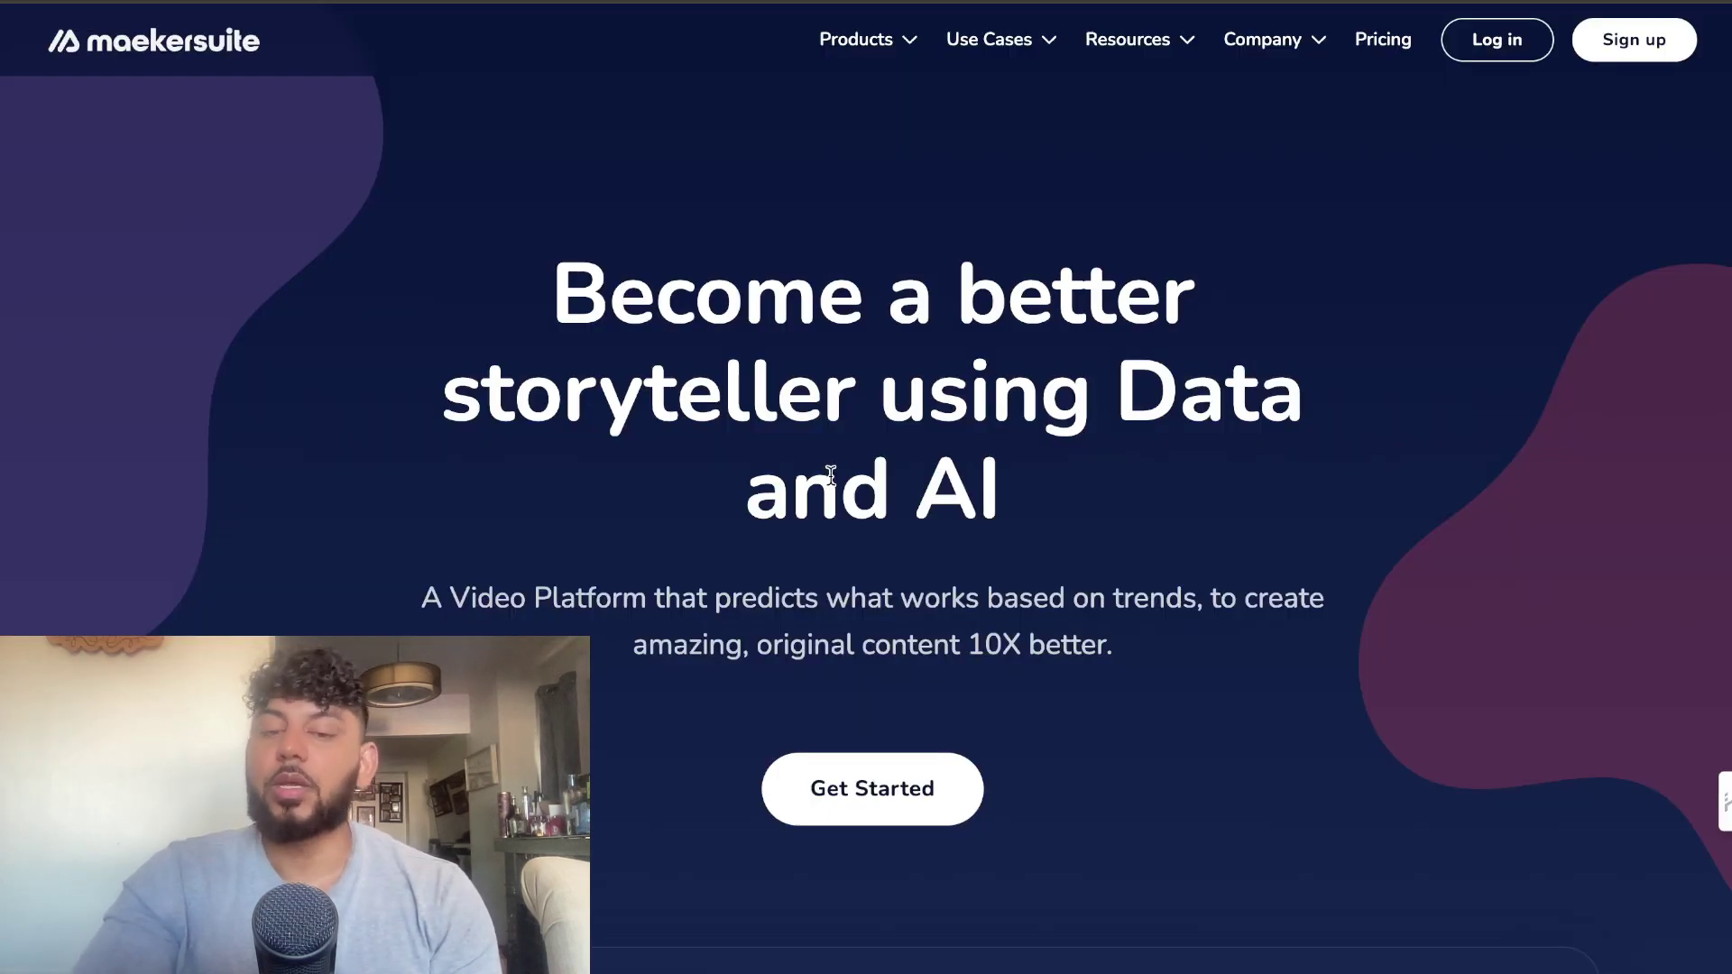
{"action": "scroll", "coordinate": [831, 475], "scroll_direction": "down", "scroll_amount": 5}
{"action": "scroll", "coordinate": [721, 148], "scroll_direction": "up", "scroll_amount": 1}
{"action": "scroll", "coordinate": [1034, 321], "scroll_direction": "down", "scroll_amount": 4}
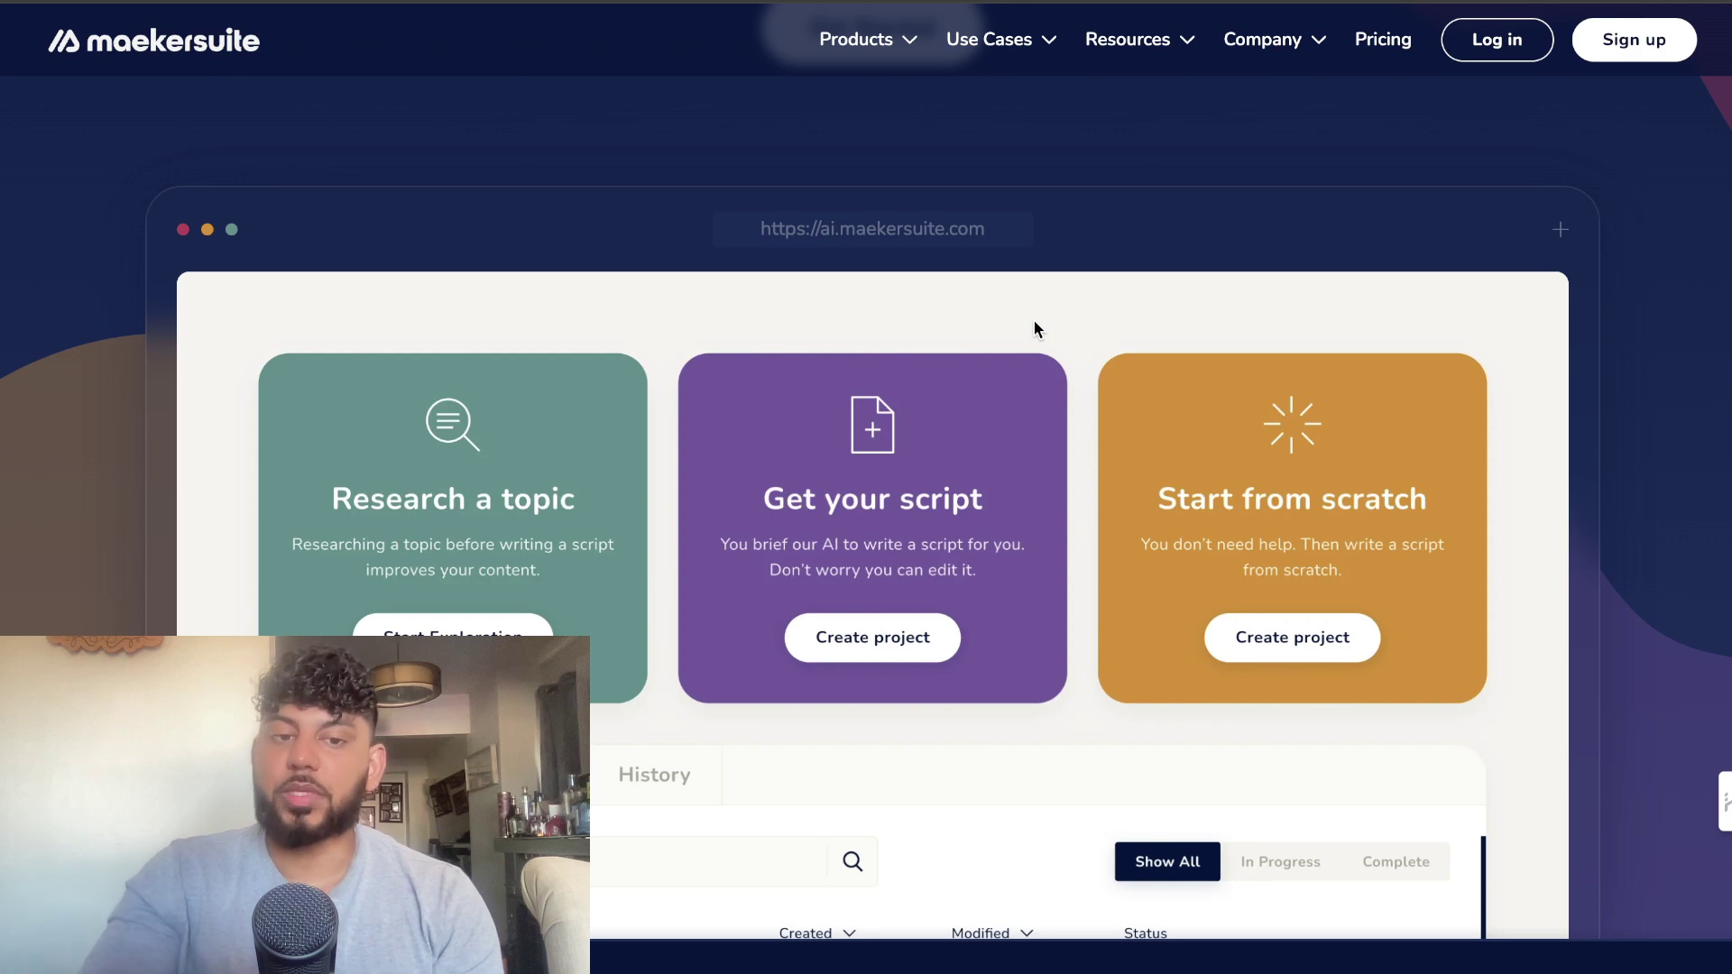
{"action": "scroll", "coordinate": [1034, 321], "scroll_direction": "down", "scroll_amount": 2}
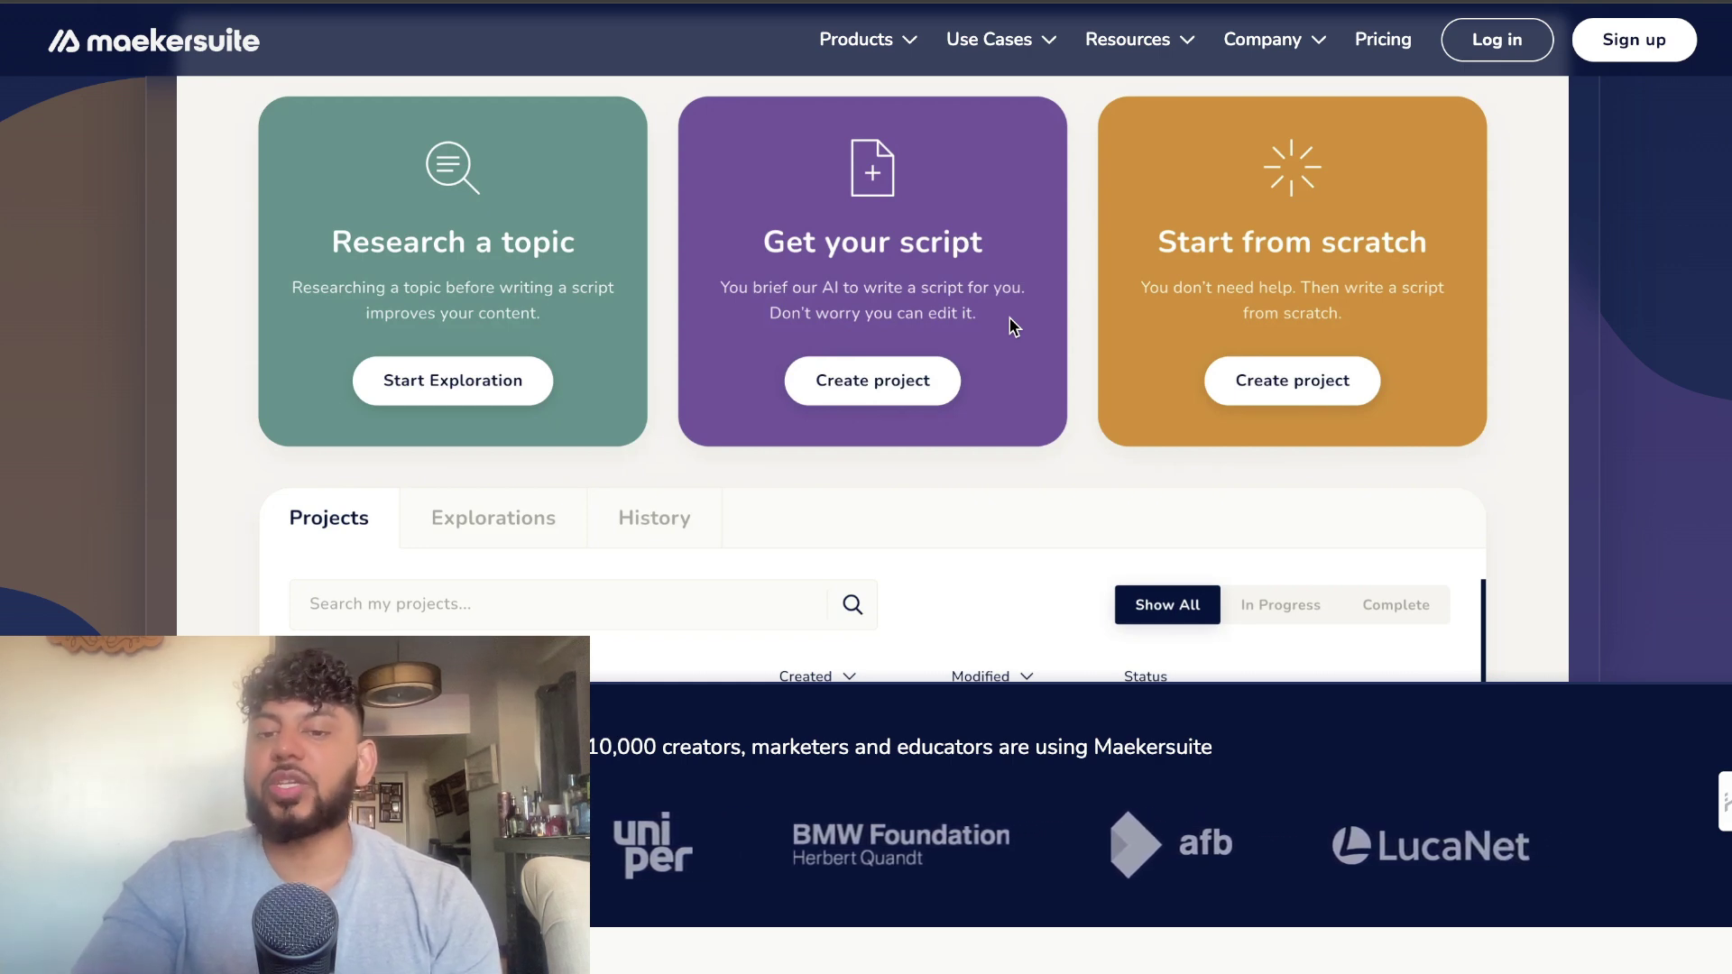
{"action": "scroll", "coordinate": [1012, 327], "scroll_direction": "down", "scroll_amount": 1}
{"action": "scroll", "coordinate": [1012, 326], "scroll_direction": "down", "scroll_amount": 1}
{"action": "scroll", "coordinate": [1013, 326], "scroll_direction": "down", "scroll_amount": 1}
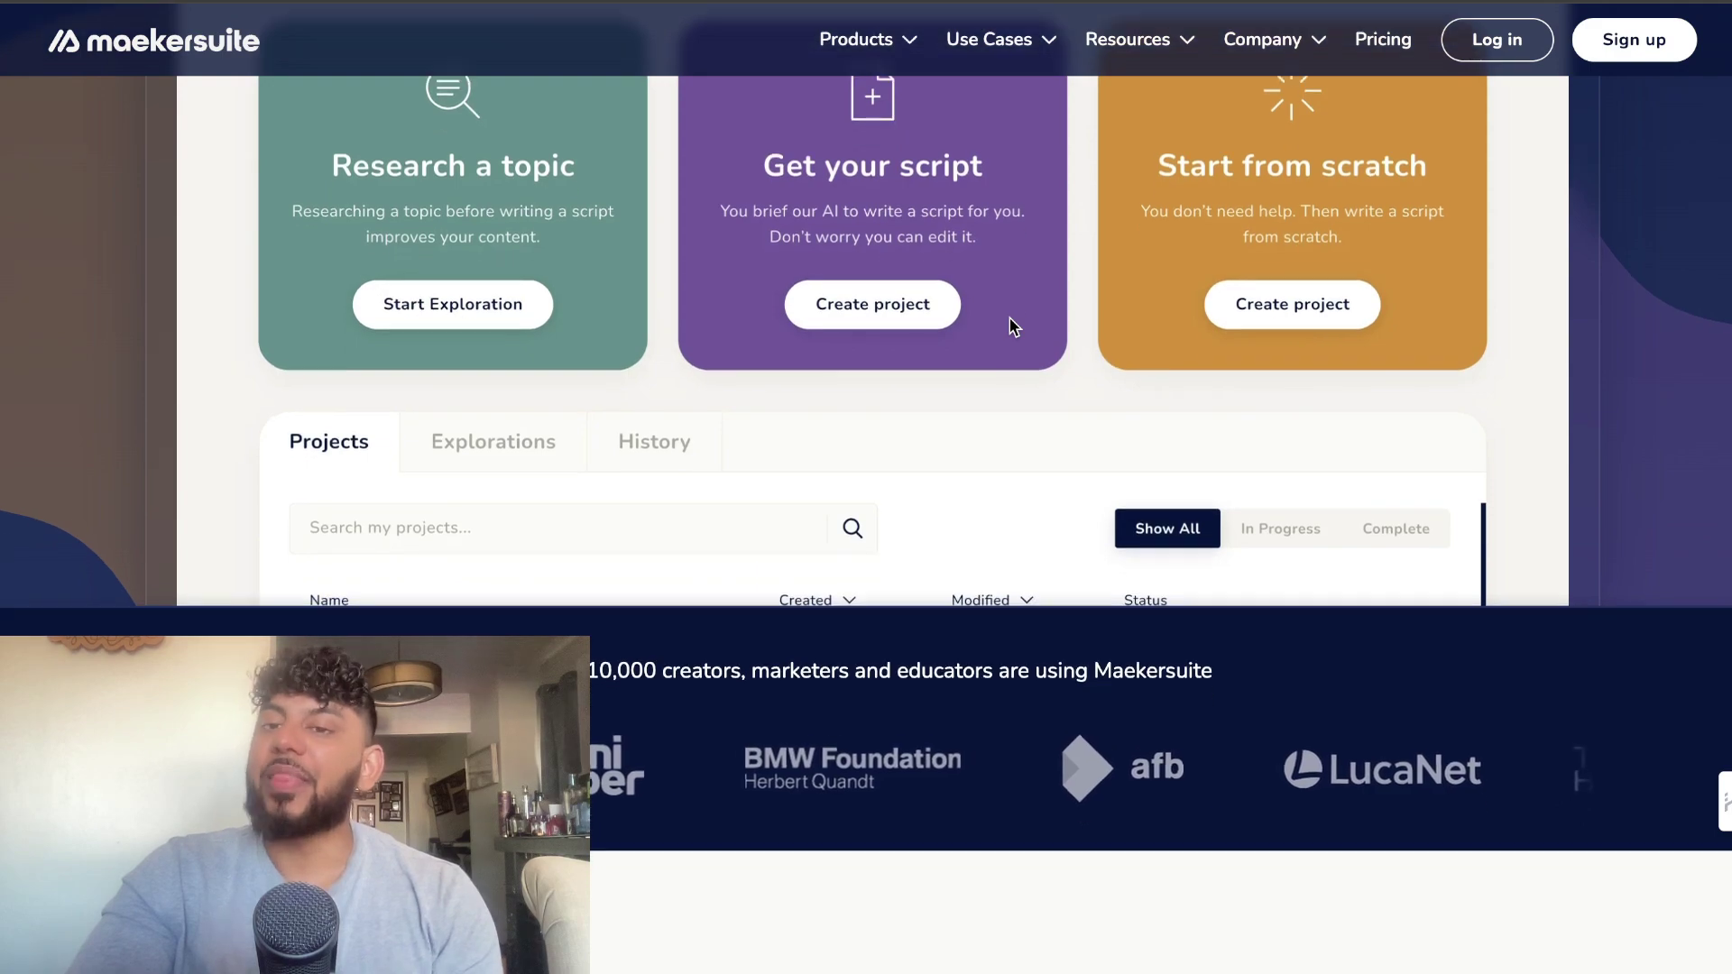
{"action": "scroll", "coordinate": [1013, 327], "scroll_direction": "down", "scroll_amount": 7}
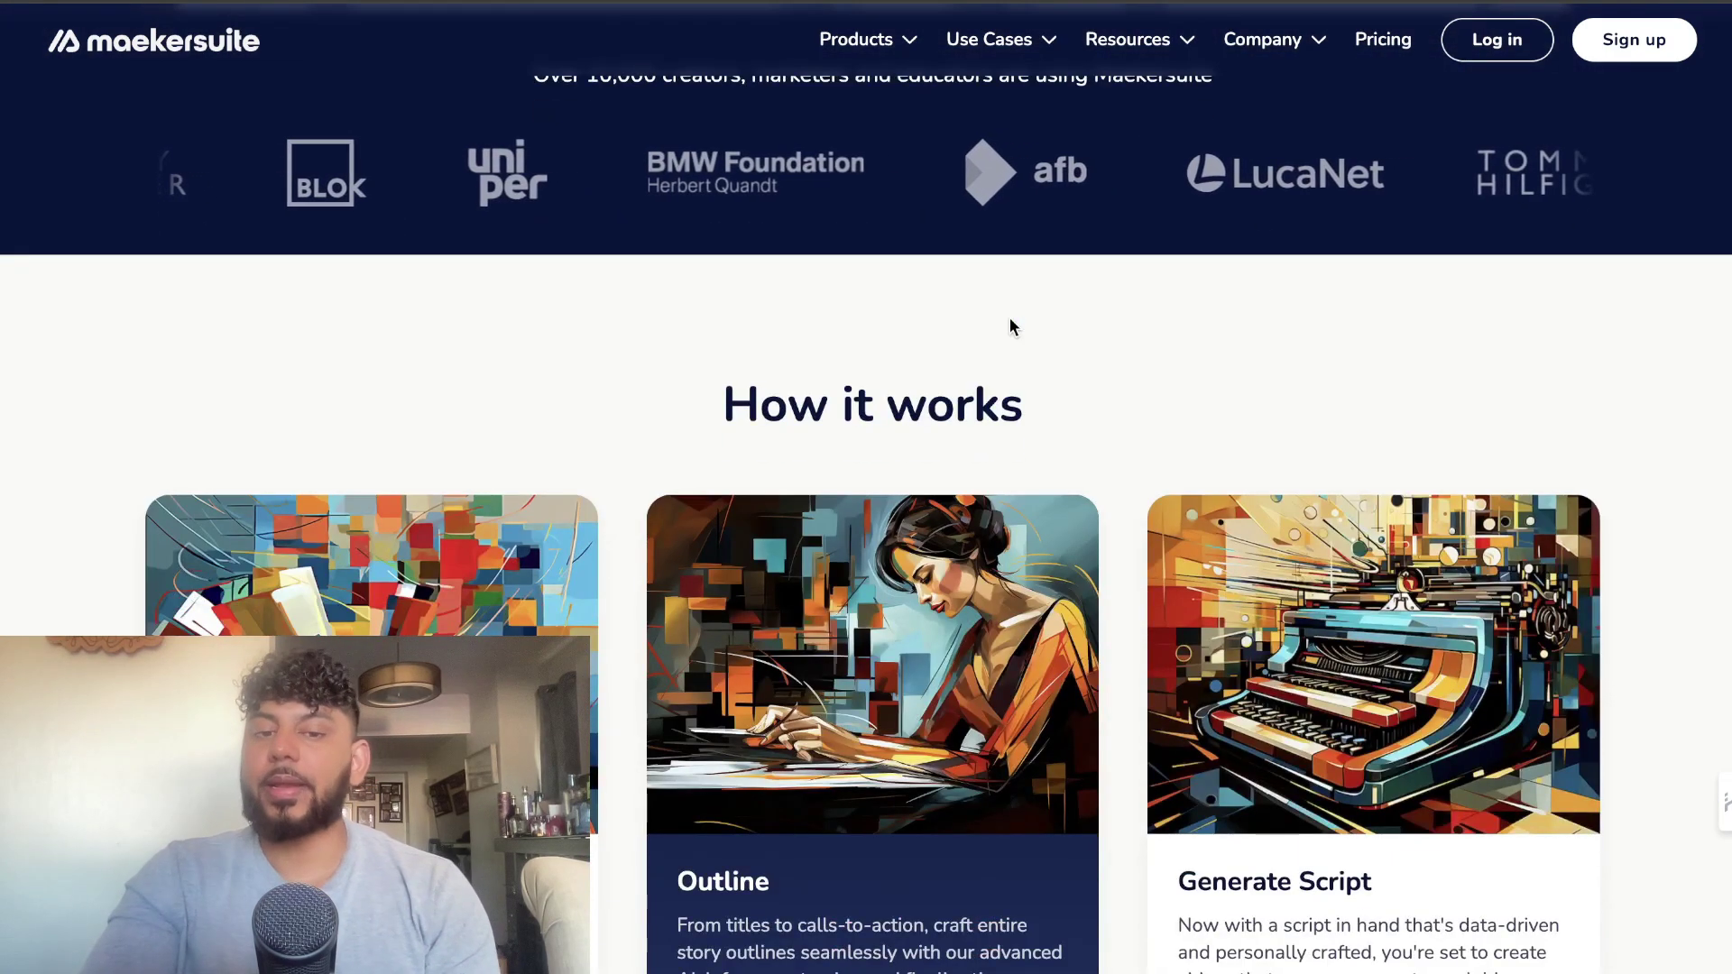
{"action": "scroll", "coordinate": [1010, 320], "scroll_direction": "down", "scroll_amount": 10}
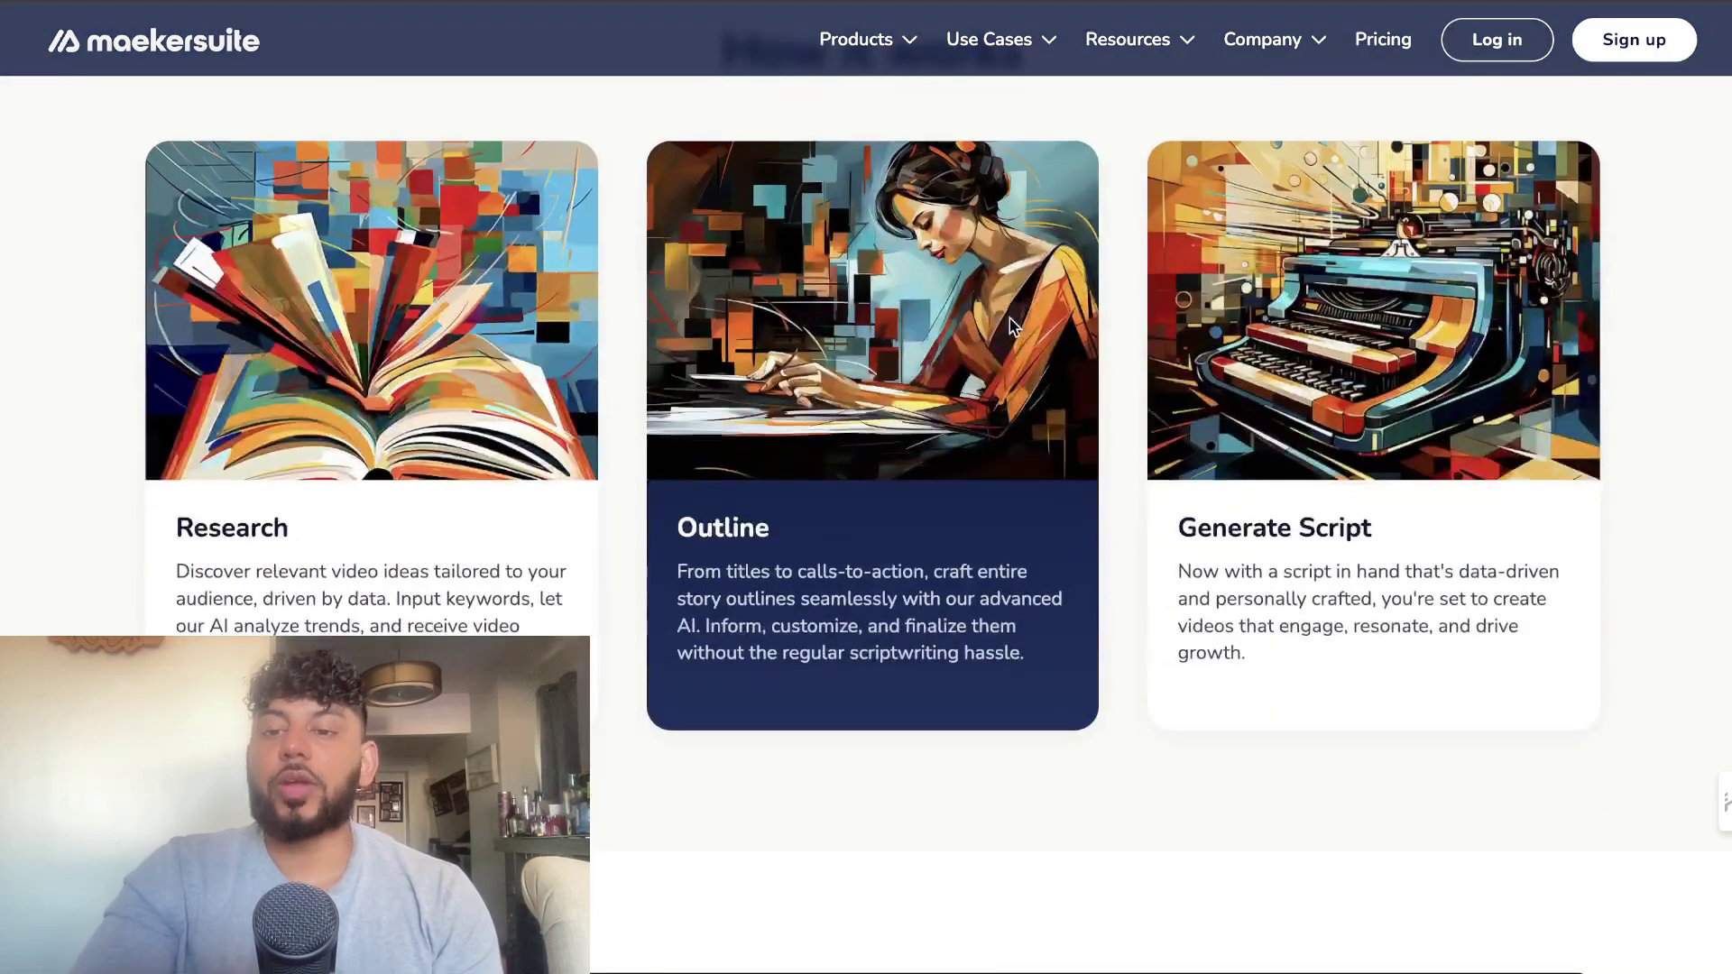
{"action": "scroll", "coordinate": [1012, 326], "scroll_direction": "down", "scroll_amount": 5}
{"action": "scroll", "coordinate": [1012, 326], "scroll_direction": "up", "scroll_amount": 12}
{"action": "scroll", "coordinate": [1013, 327], "scroll_direction": "up", "scroll_amount": 1}
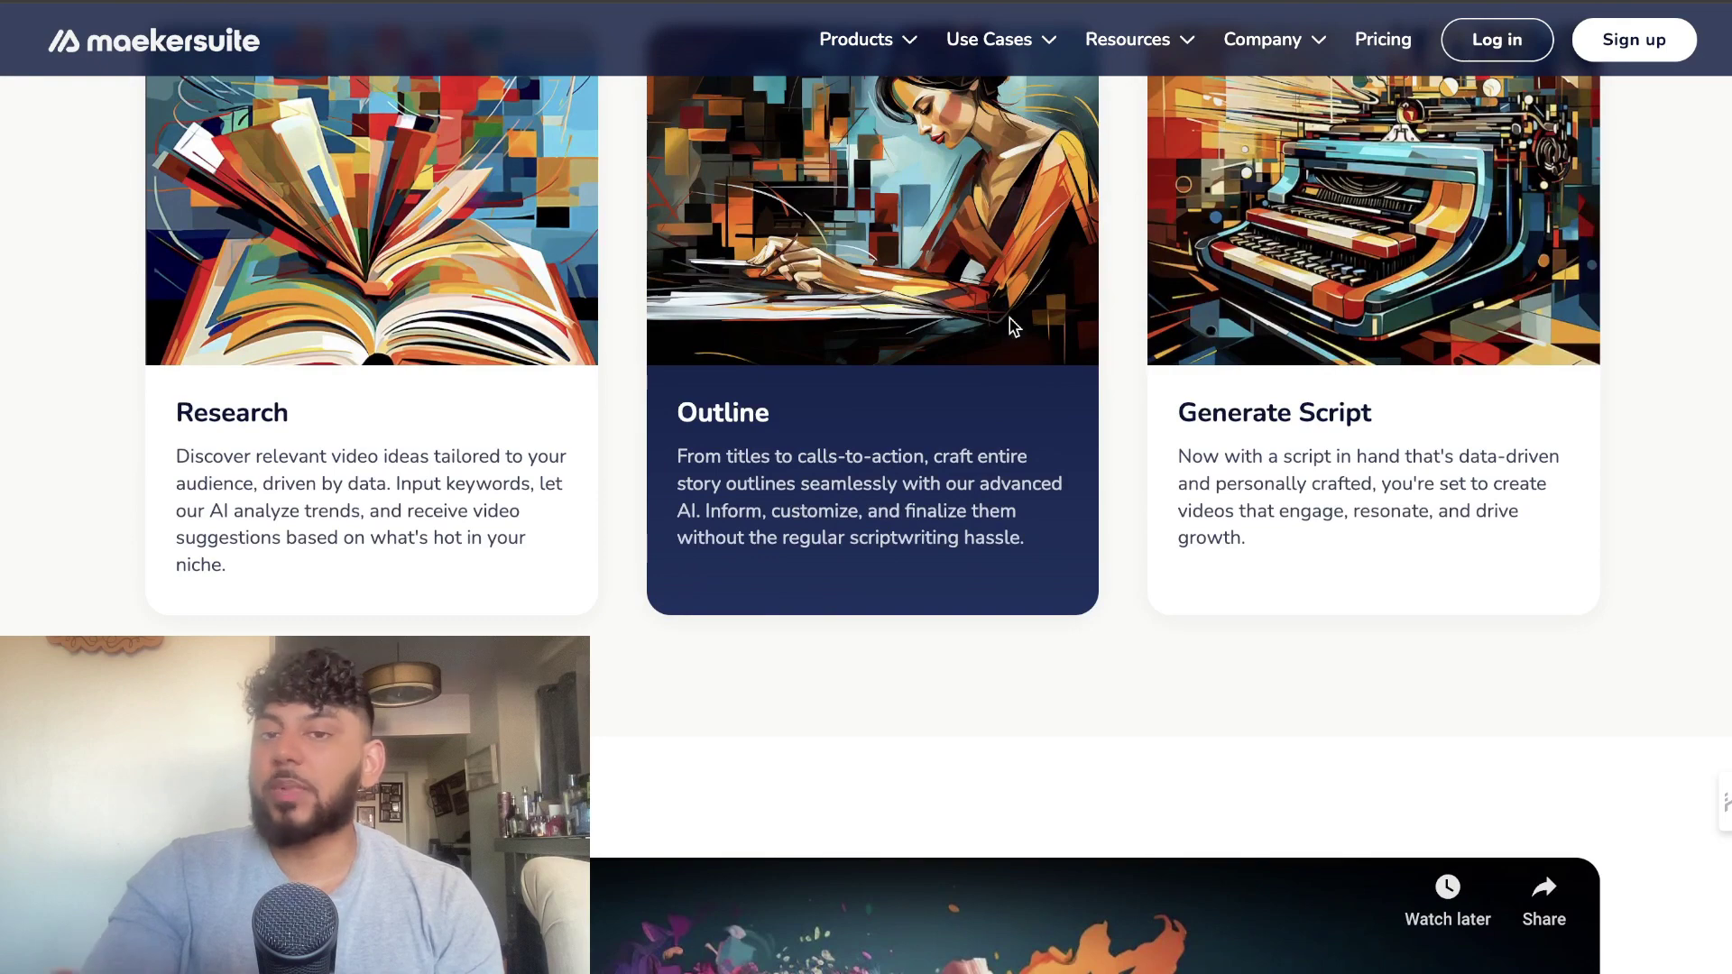
{"action": "scroll", "coordinate": [1011, 325], "scroll_direction": "up", "scroll_amount": 20}
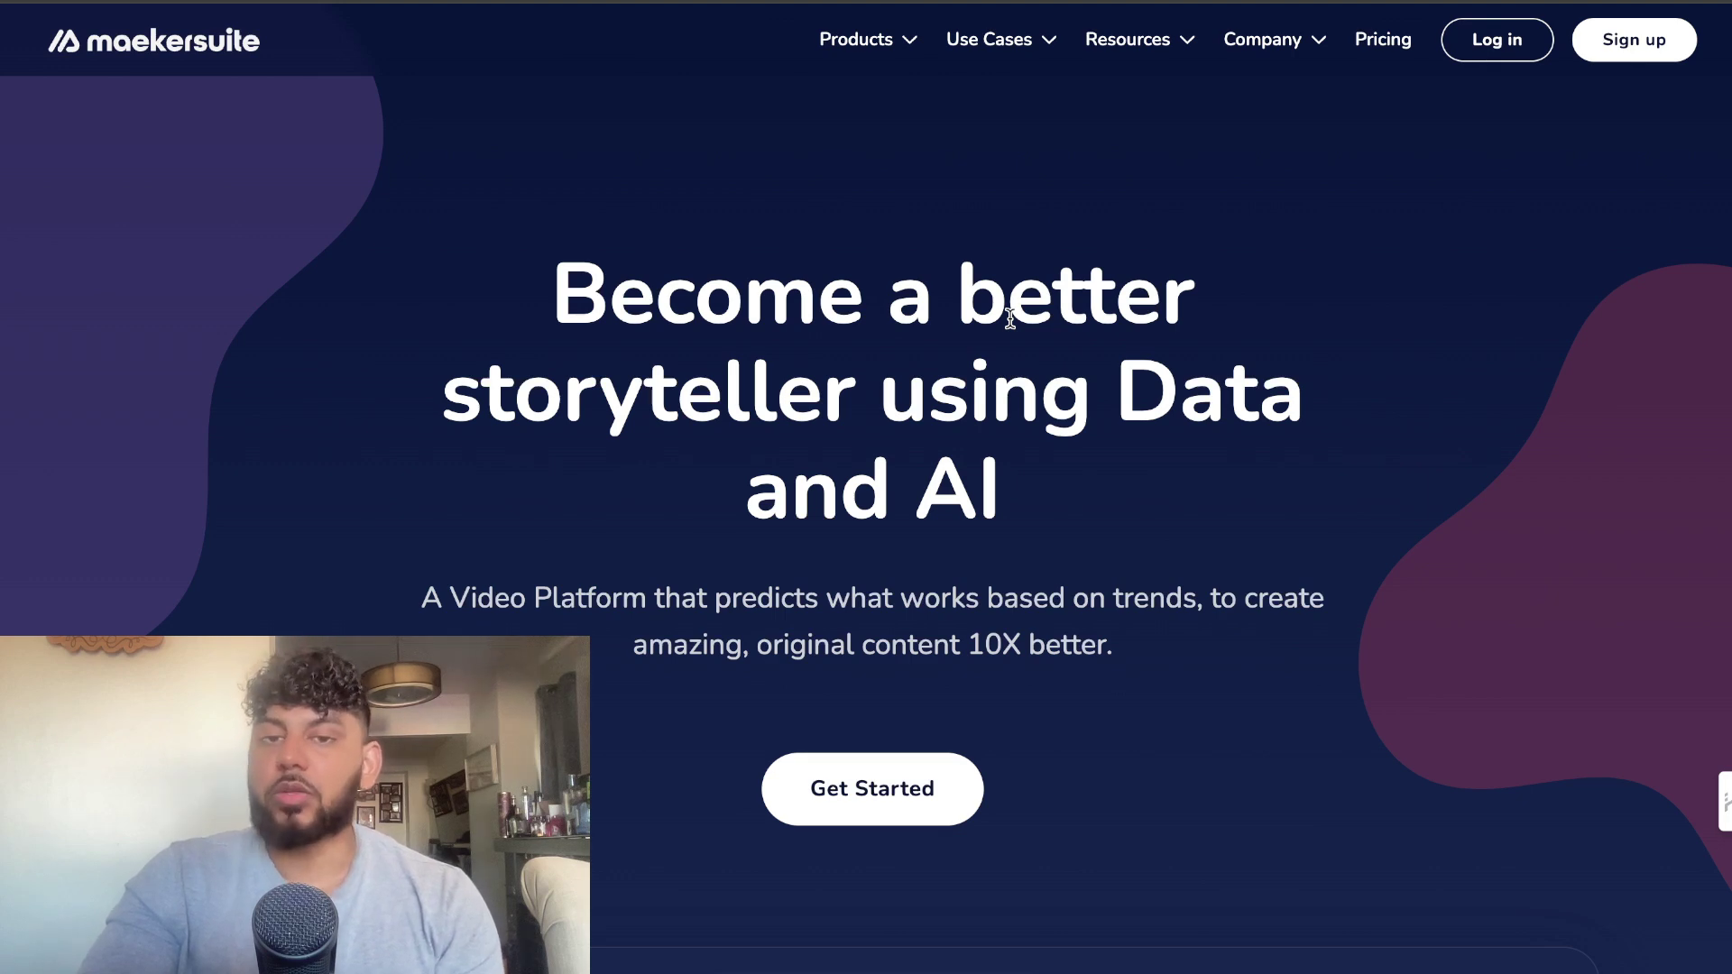
{"action": "scroll", "coordinate": [864, 307], "scroll_direction": "down", "scroll_amount": 2}
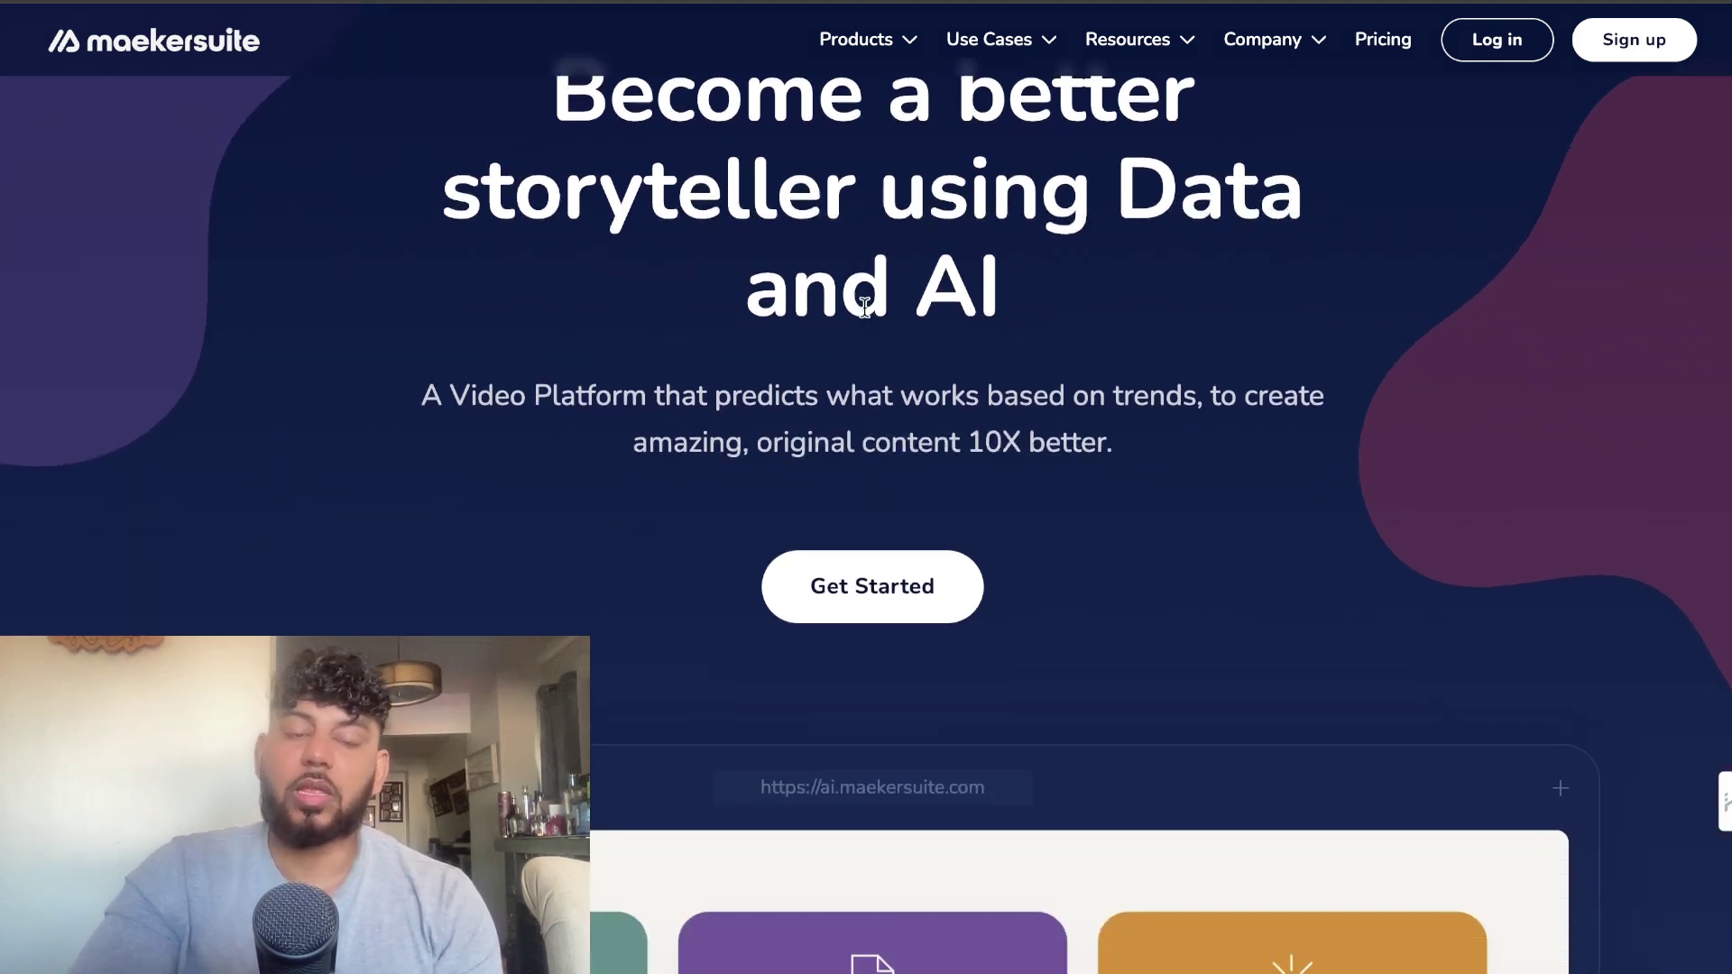
{"action": "scroll", "coordinate": [865, 307], "scroll_direction": "down", "scroll_amount": 10}
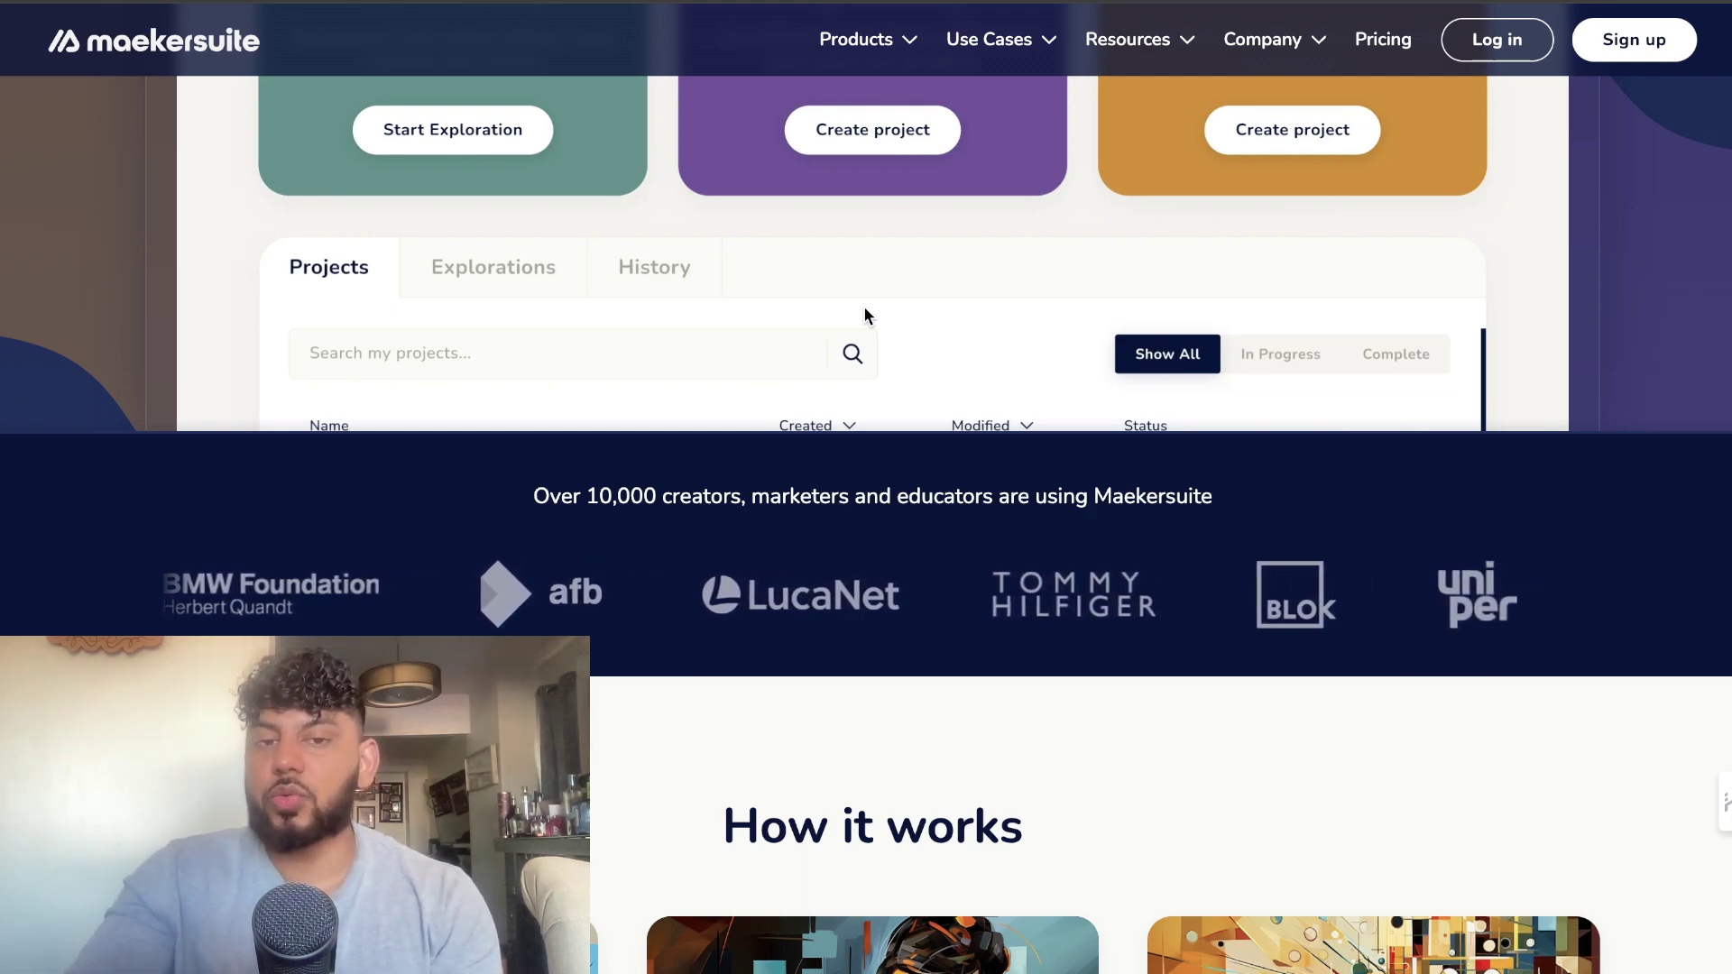
{"action": "scroll", "coordinate": [865, 311], "scroll_direction": "down", "scroll_amount": 1}
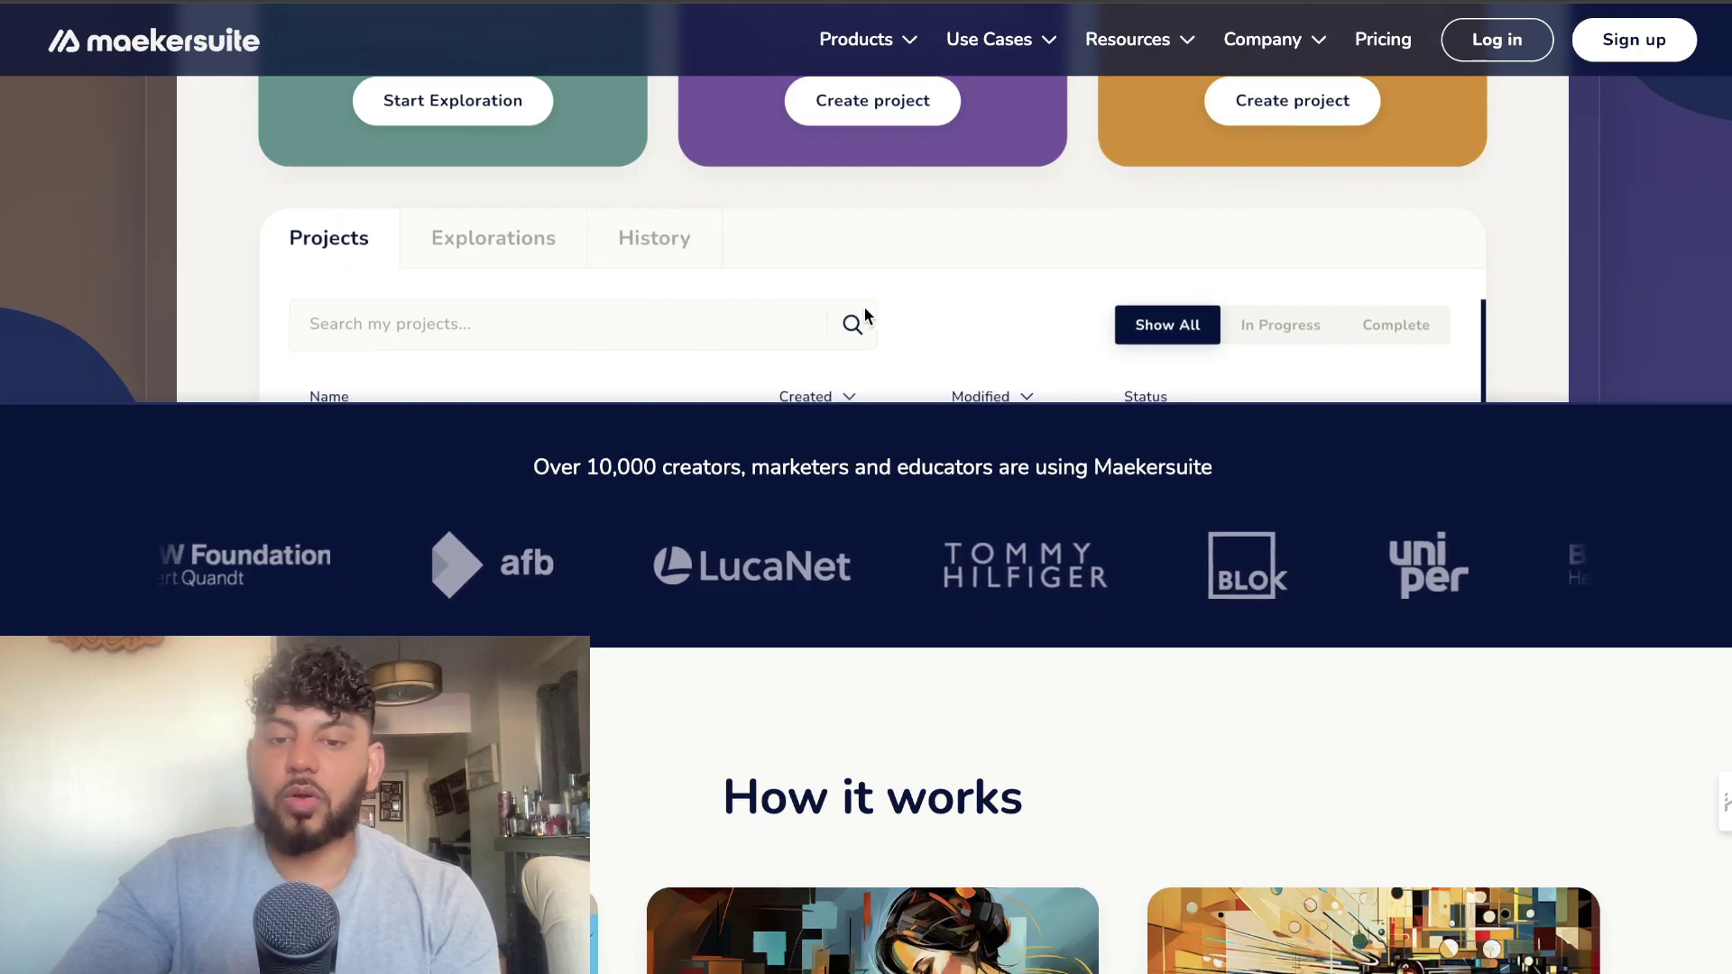
{"action": "scroll", "coordinate": [865, 309], "scroll_direction": "down", "scroll_amount": 5}
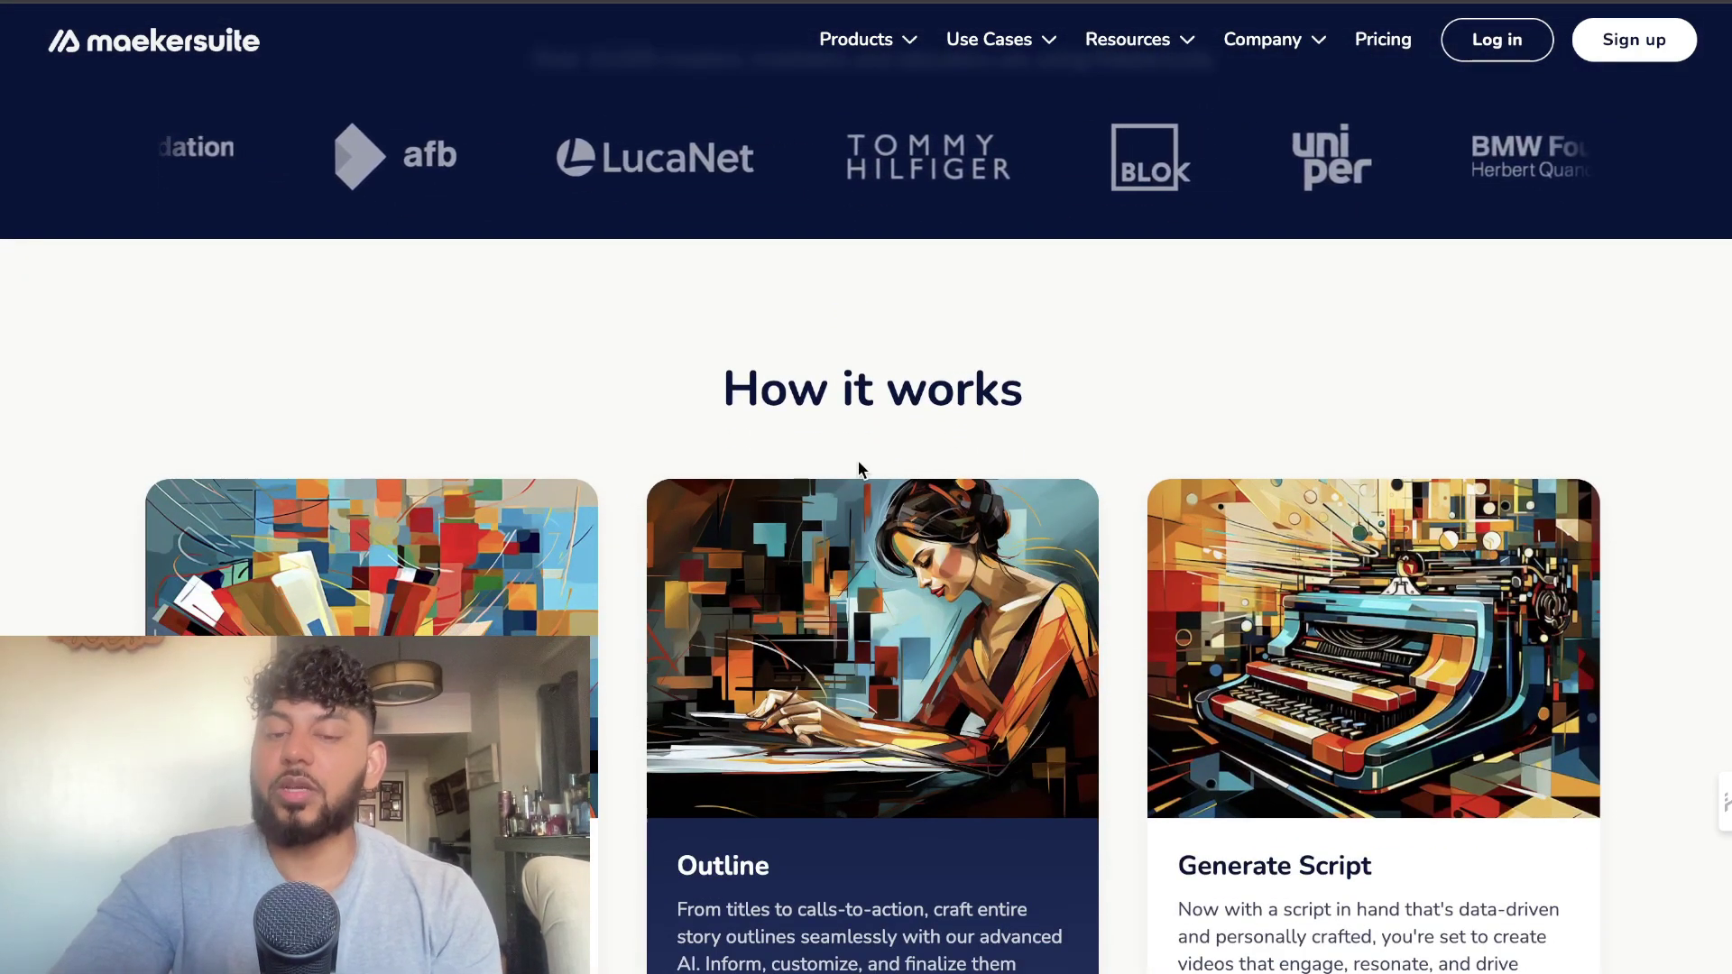
{"action": "scroll", "coordinate": [859, 468], "scroll_direction": "down", "scroll_amount": 3}
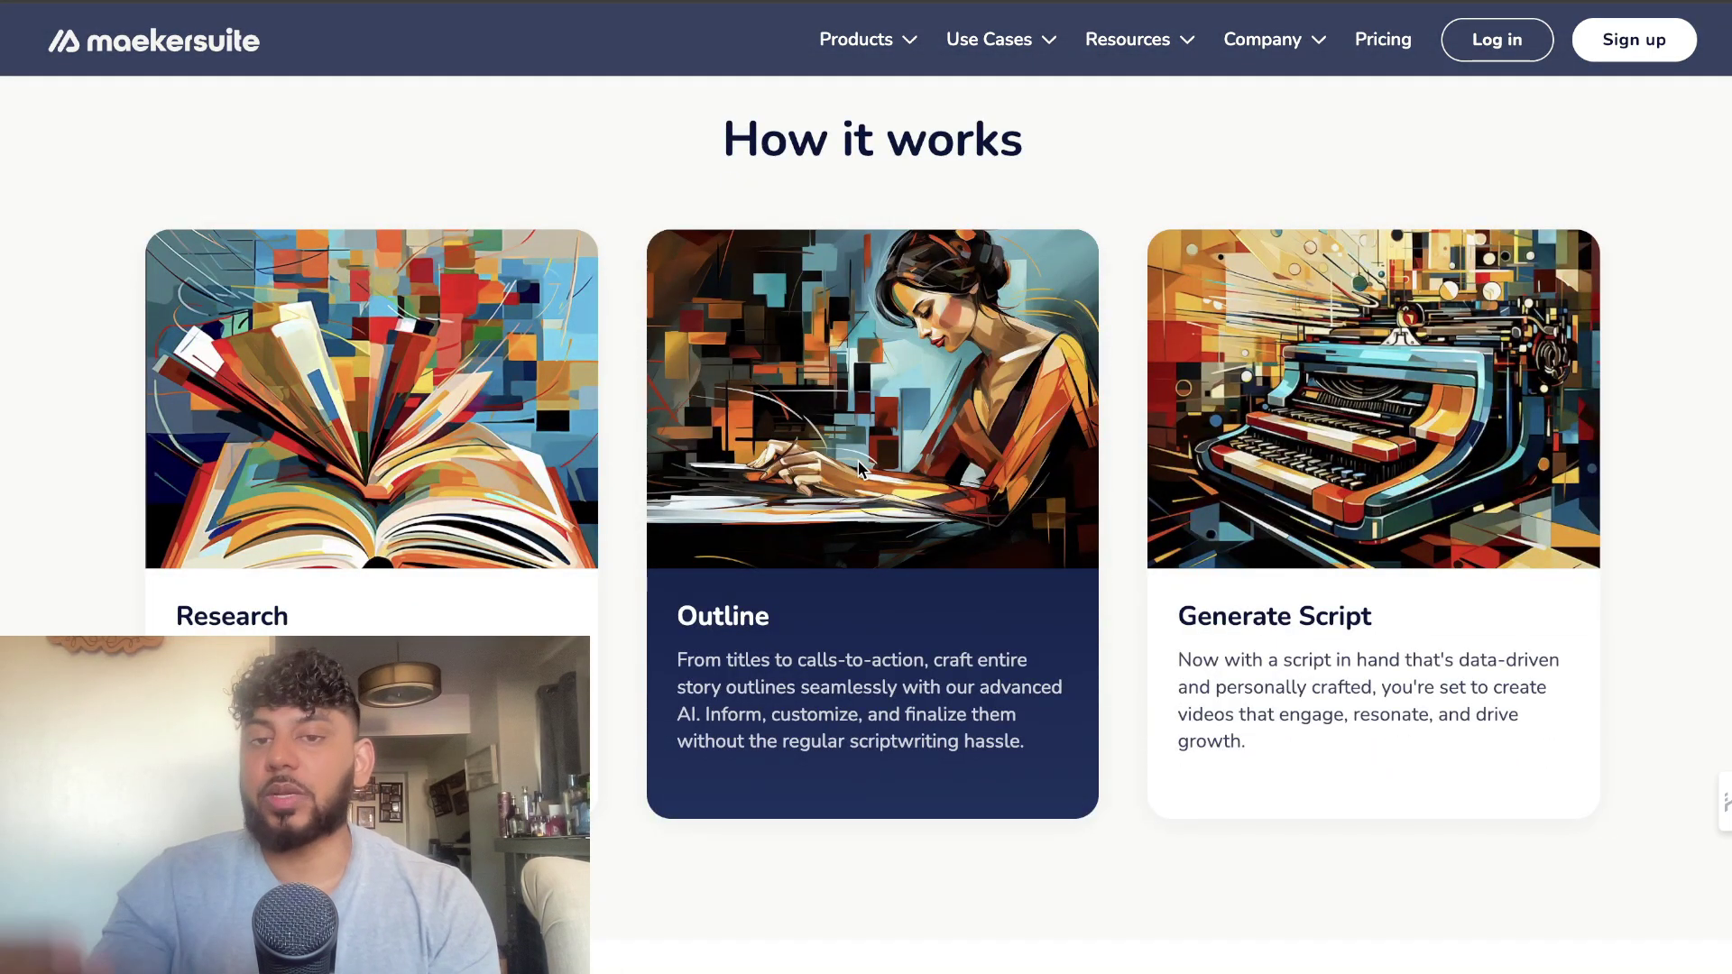
{"action": "scroll", "coordinate": [858, 462], "scroll_direction": "up", "scroll_amount": 12}
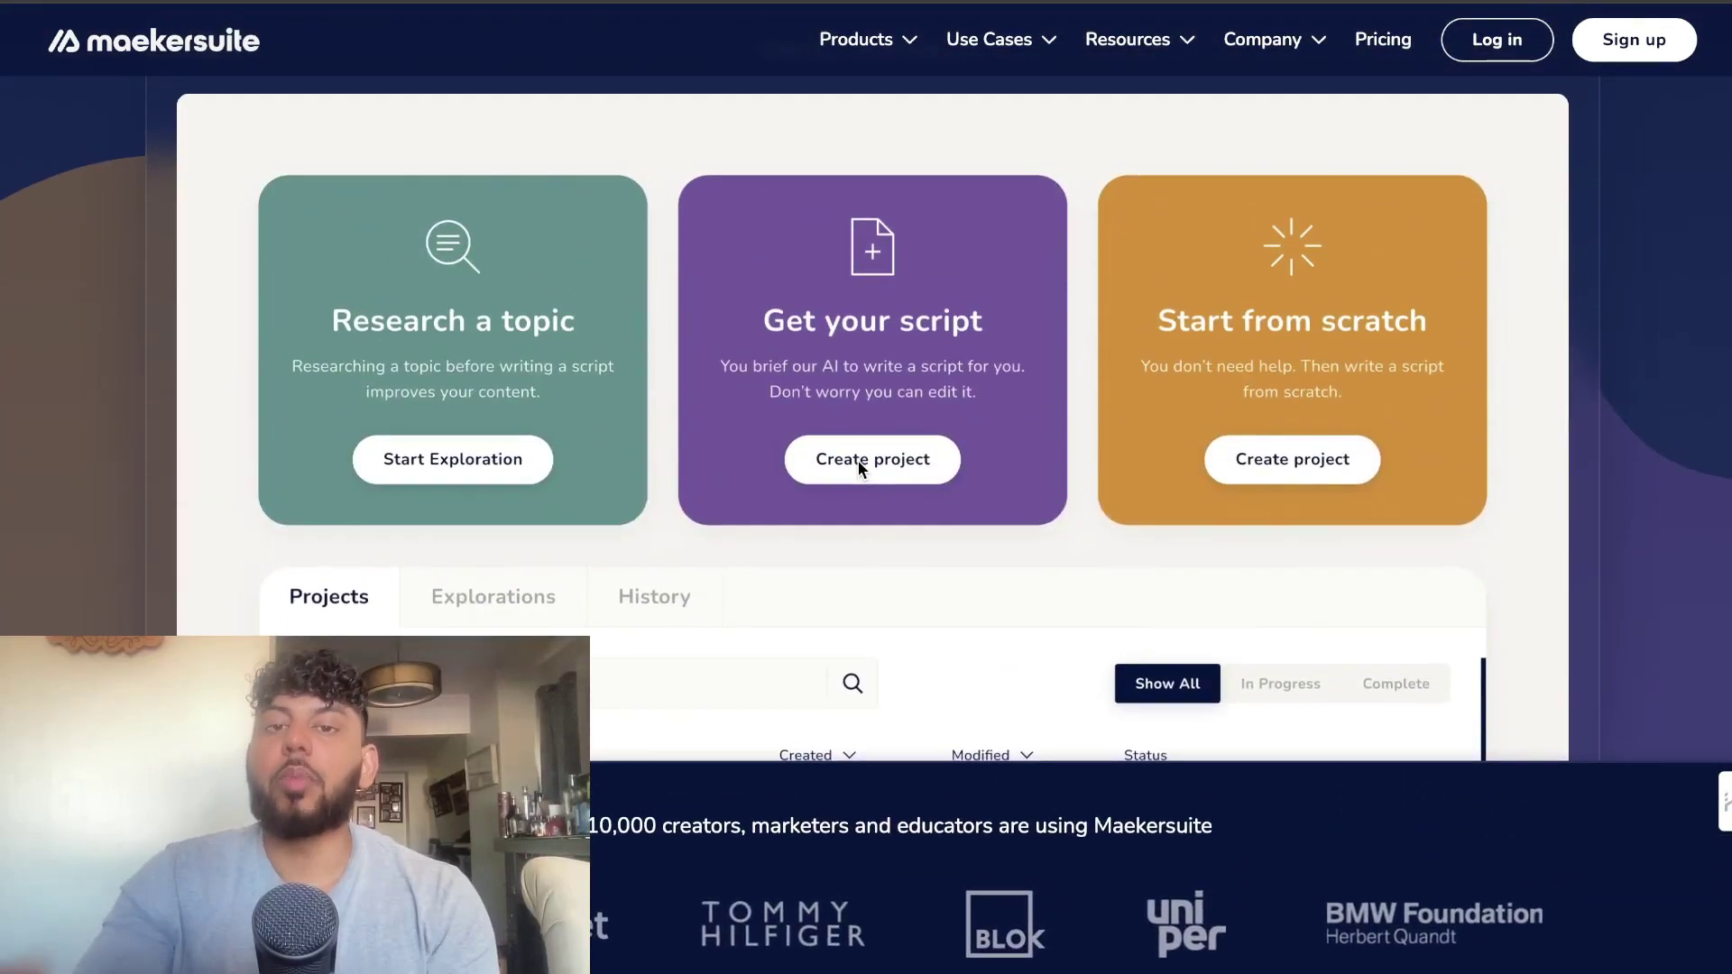
{"action": "scroll", "coordinate": [858, 462], "scroll_direction": "up", "scroll_amount": 10}
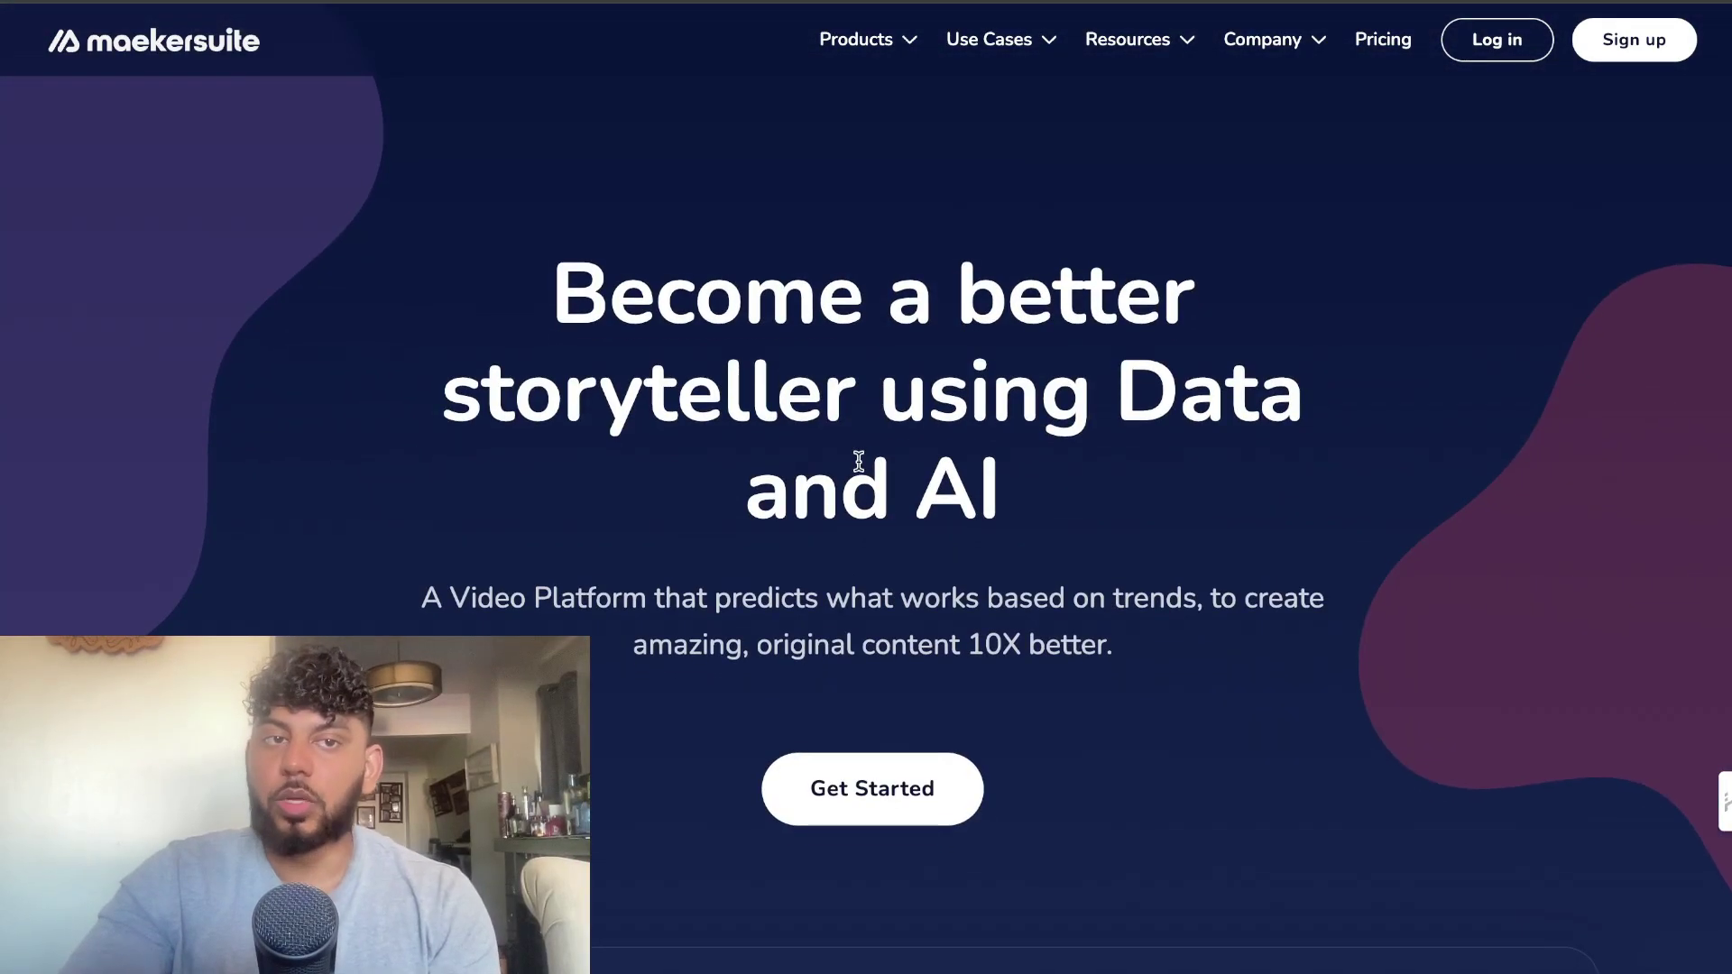